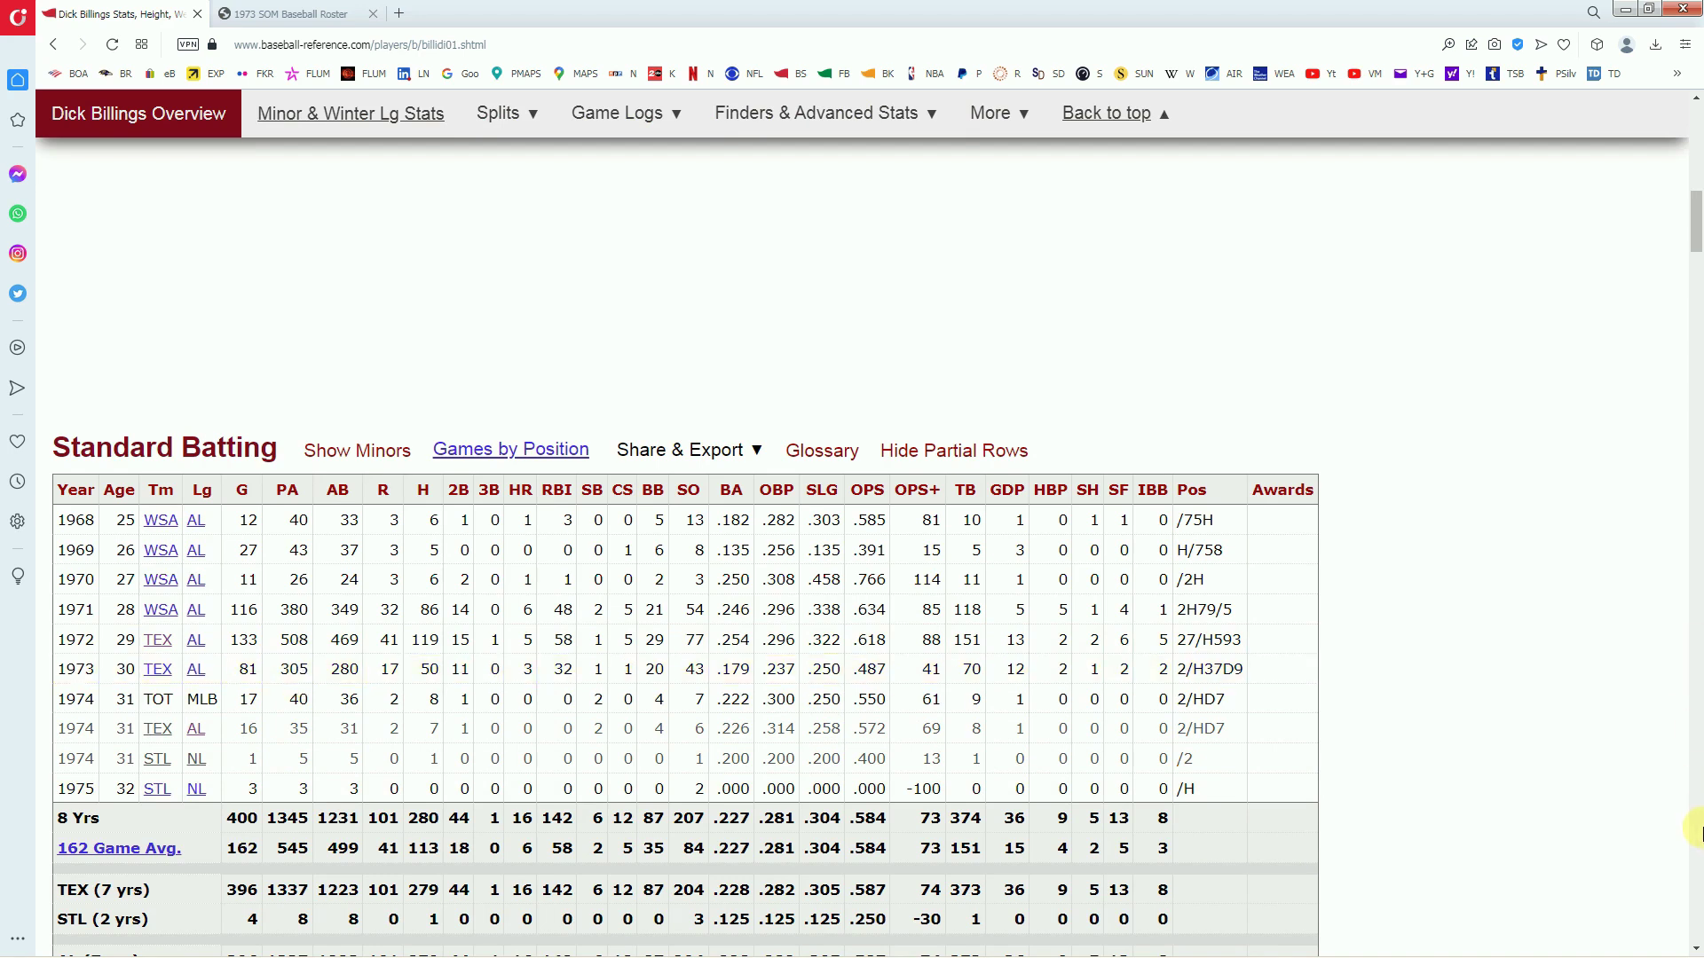
# Step: Check the 1973 SOM roster PDF for Billings and enter 10000 in cell G397 of the 00AAAGAME005.xls workbook in Excel
pyautogui.moveTo(1694, 222); pyautogui.dragTo(1695, 93)
pyautogui.click(328, 15)
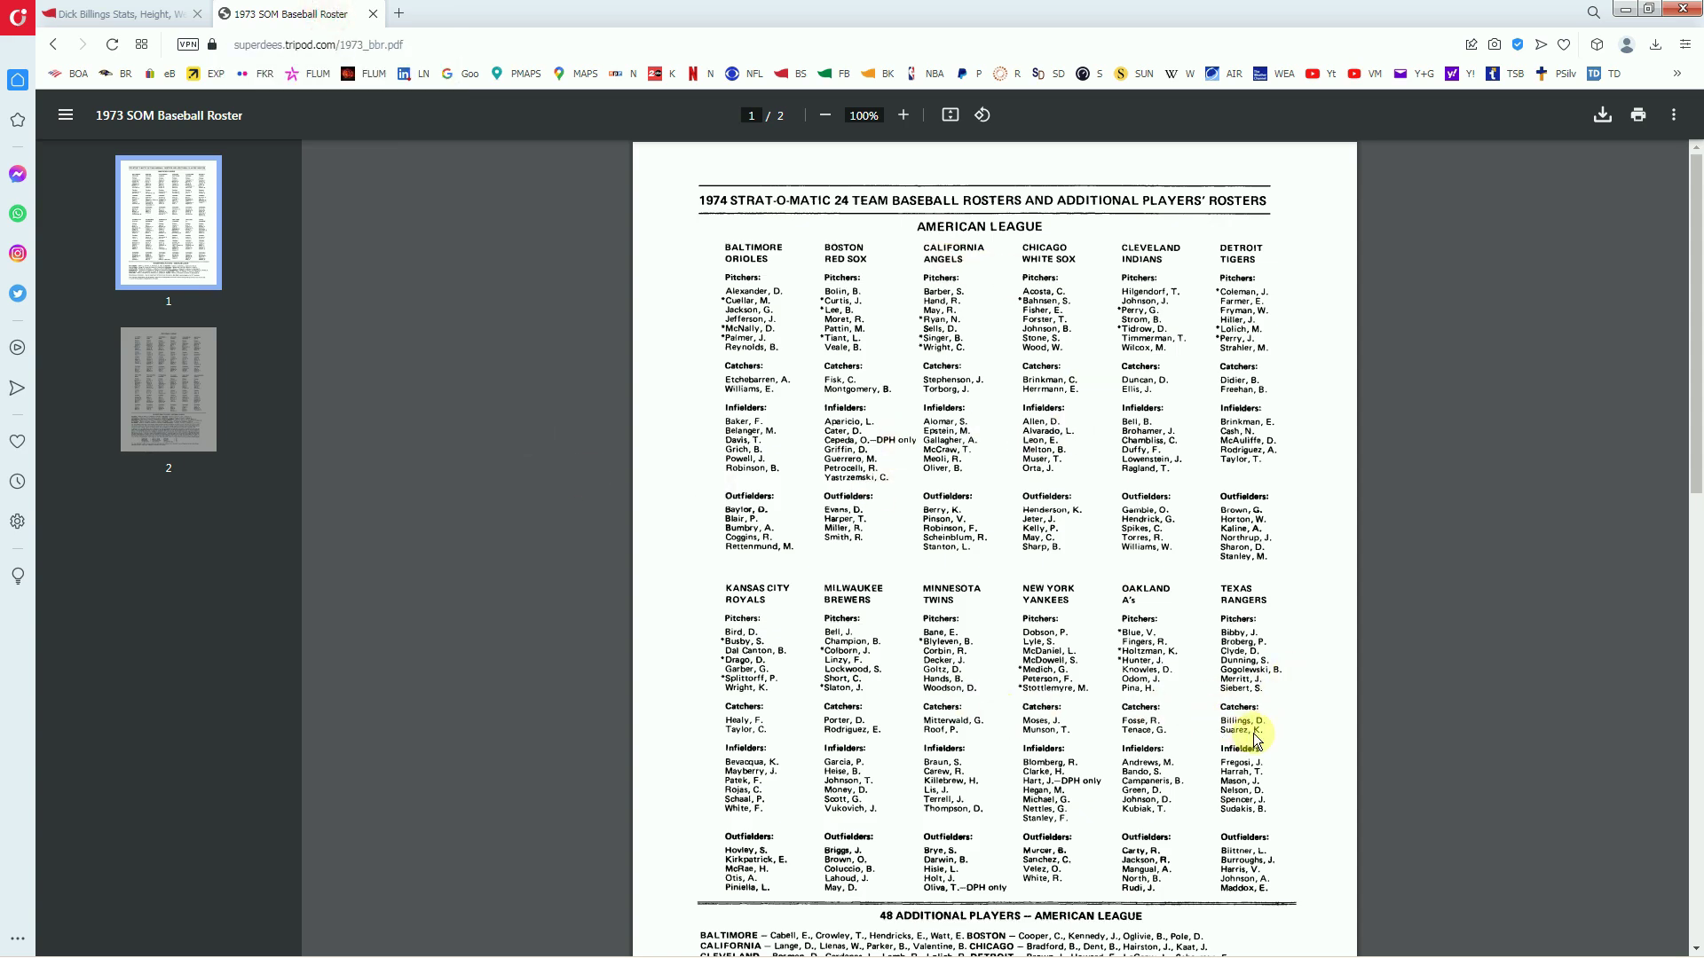
pyautogui.moveTo(372, 951)
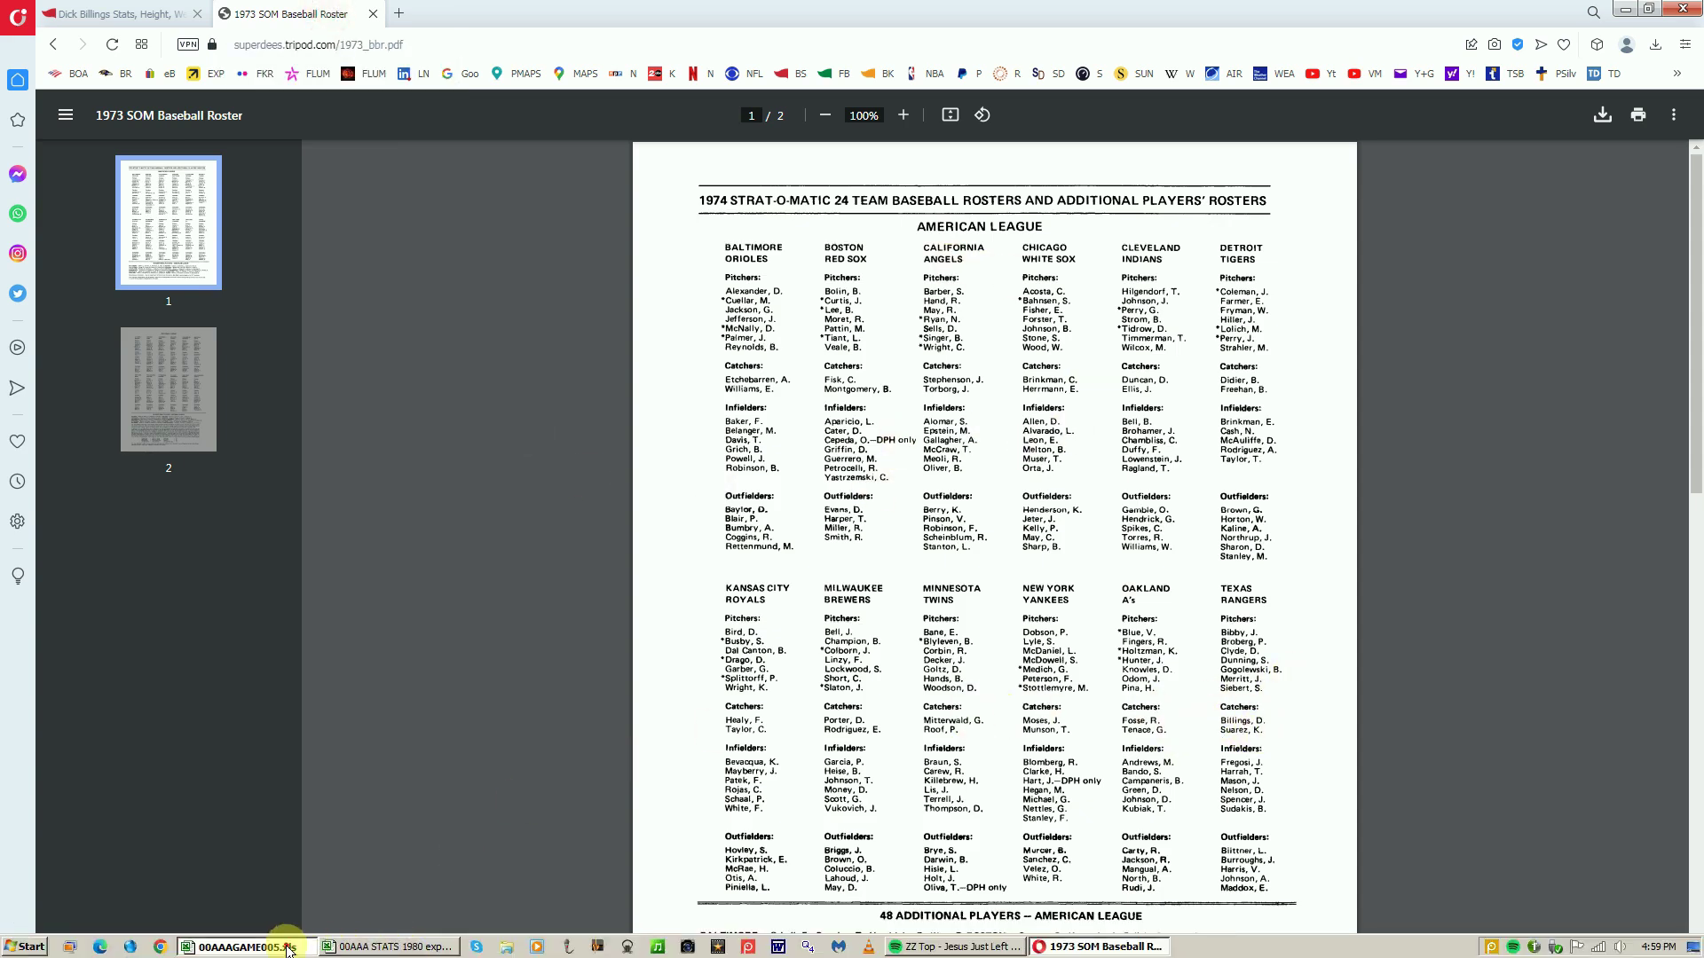
pyautogui.click(287, 950)
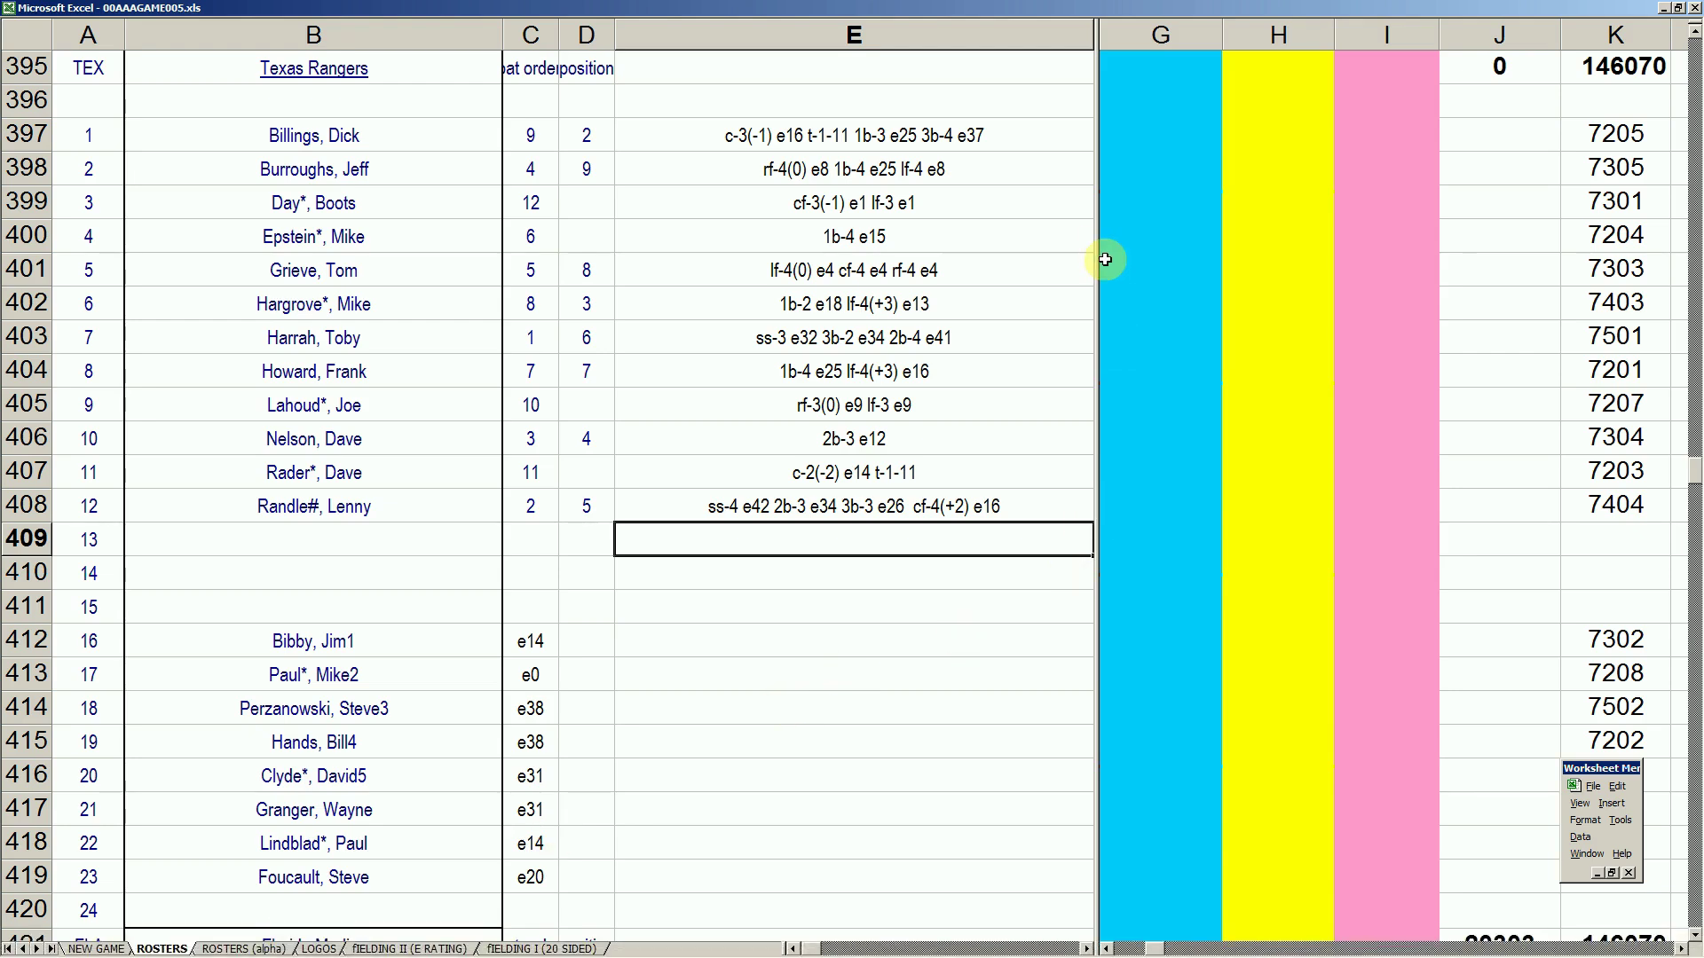
pyautogui.click(1123, 140)
pyautogui.write('10000')
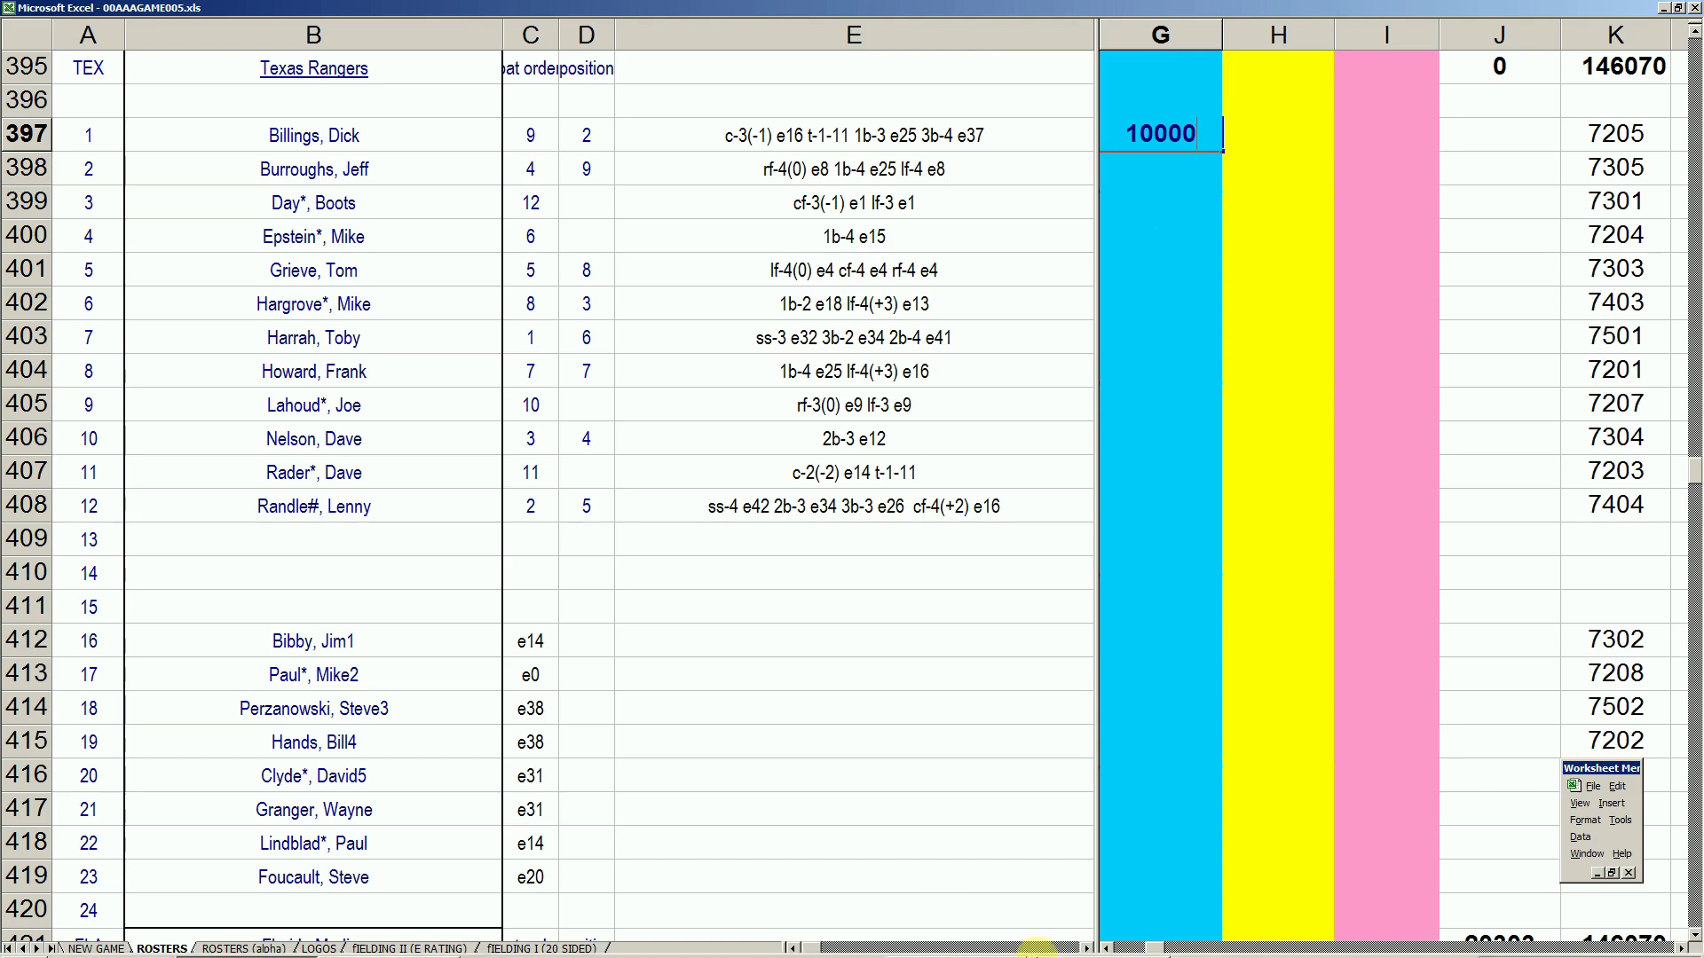
# Step: Switch to the browser, search Baseball Reference for "mike epstein" and view his Standard Batting table
pyautogui.click(1098, 947)
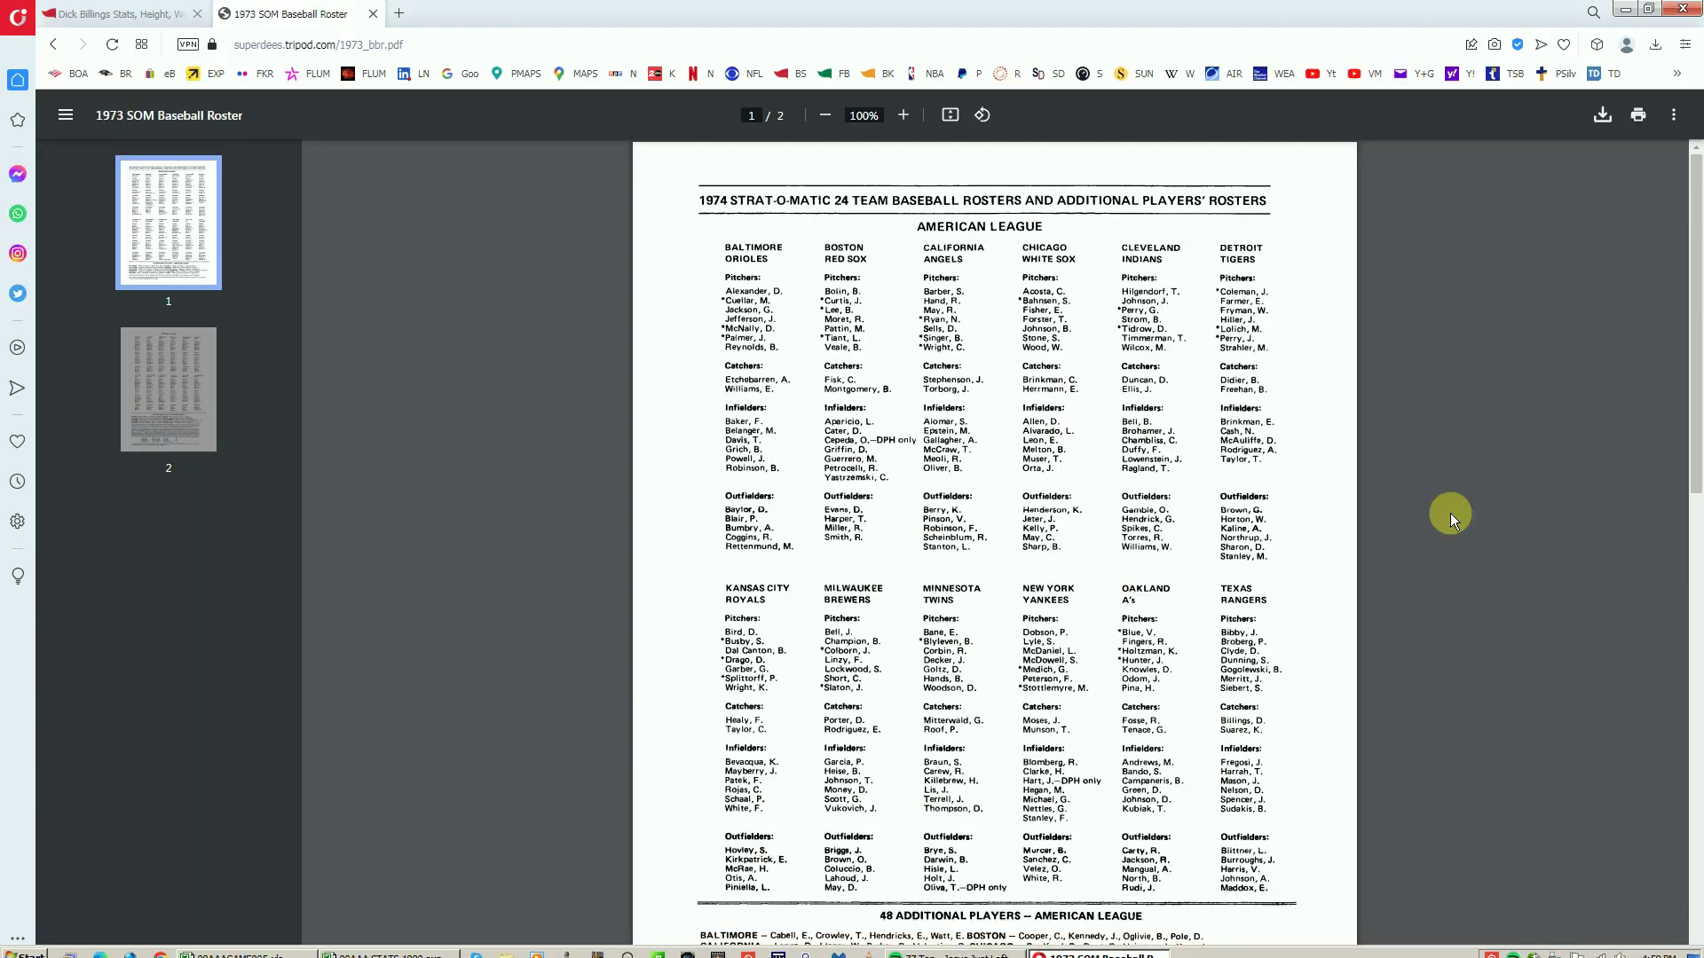
pyautogui.click(159, 16)
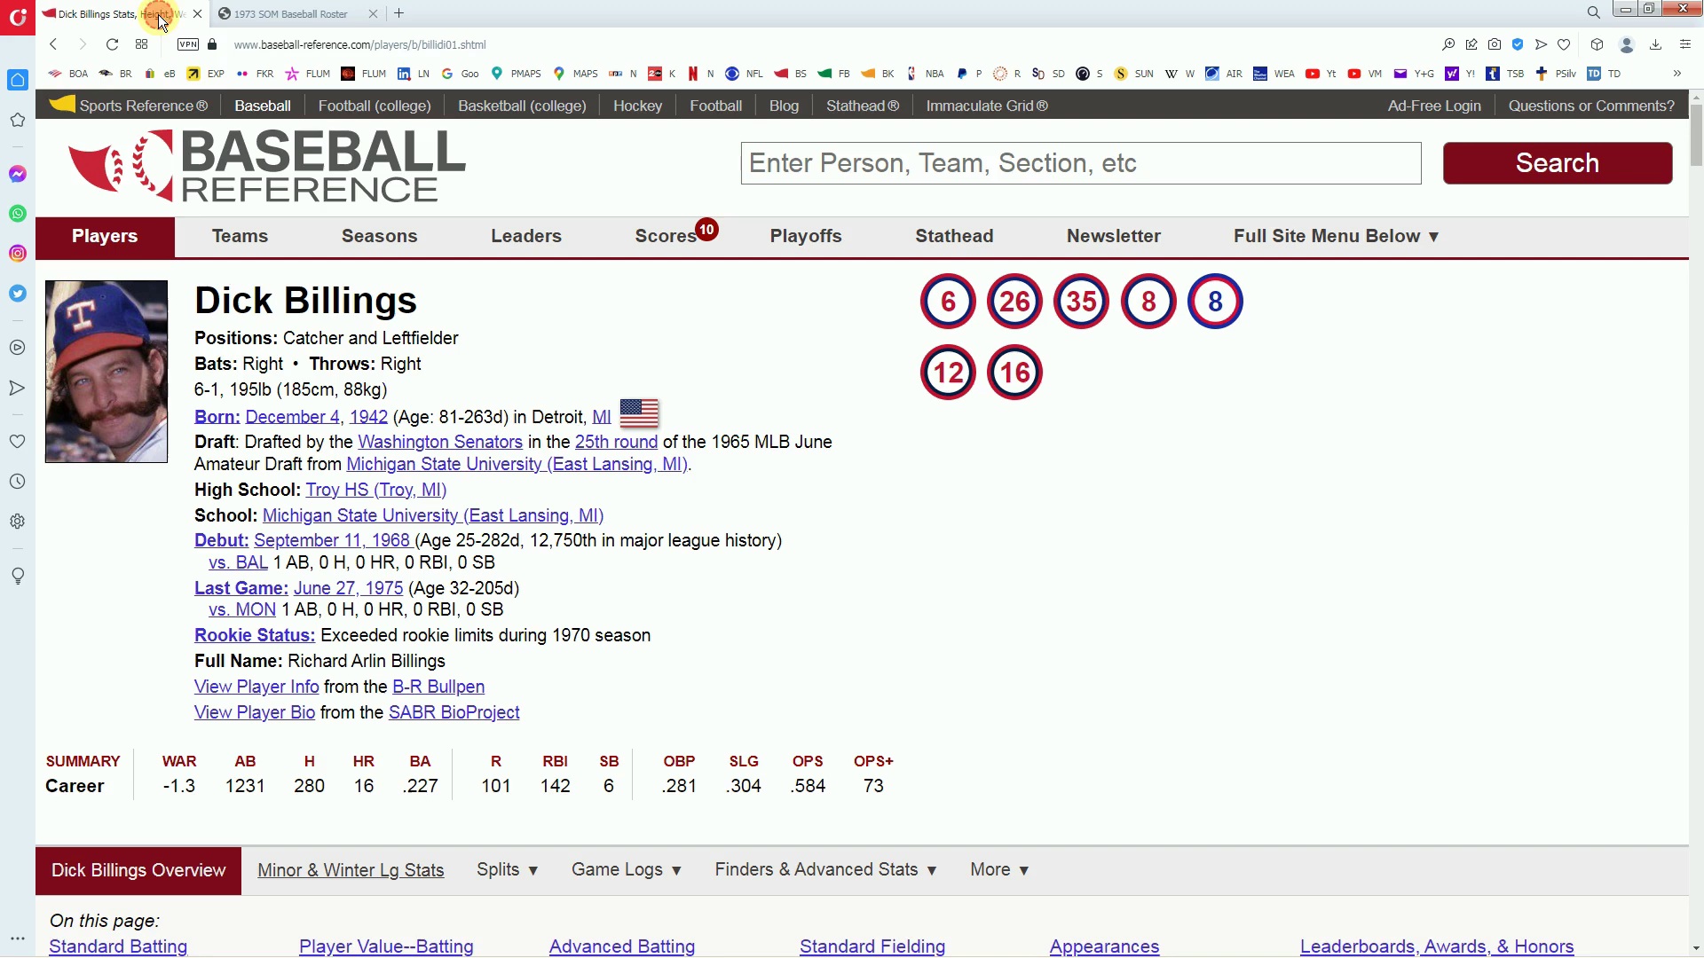
pyautogui.click(848, 166)
pyautogui.write('mi')
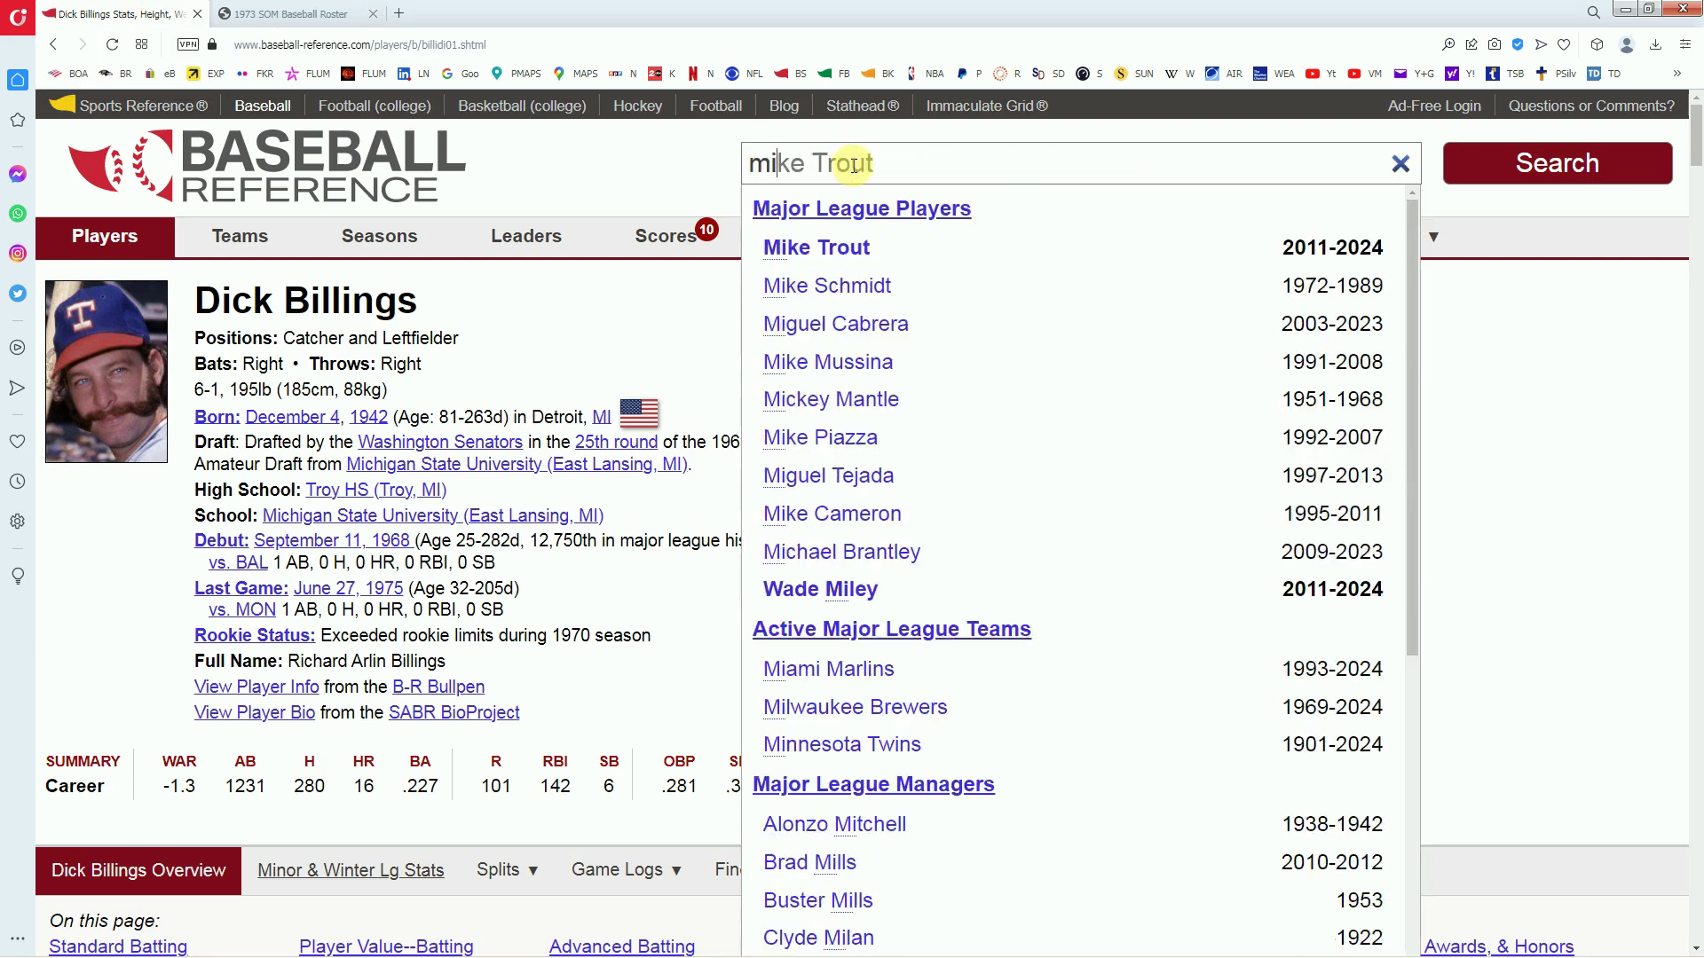
pyautogui.write('ke epstein')
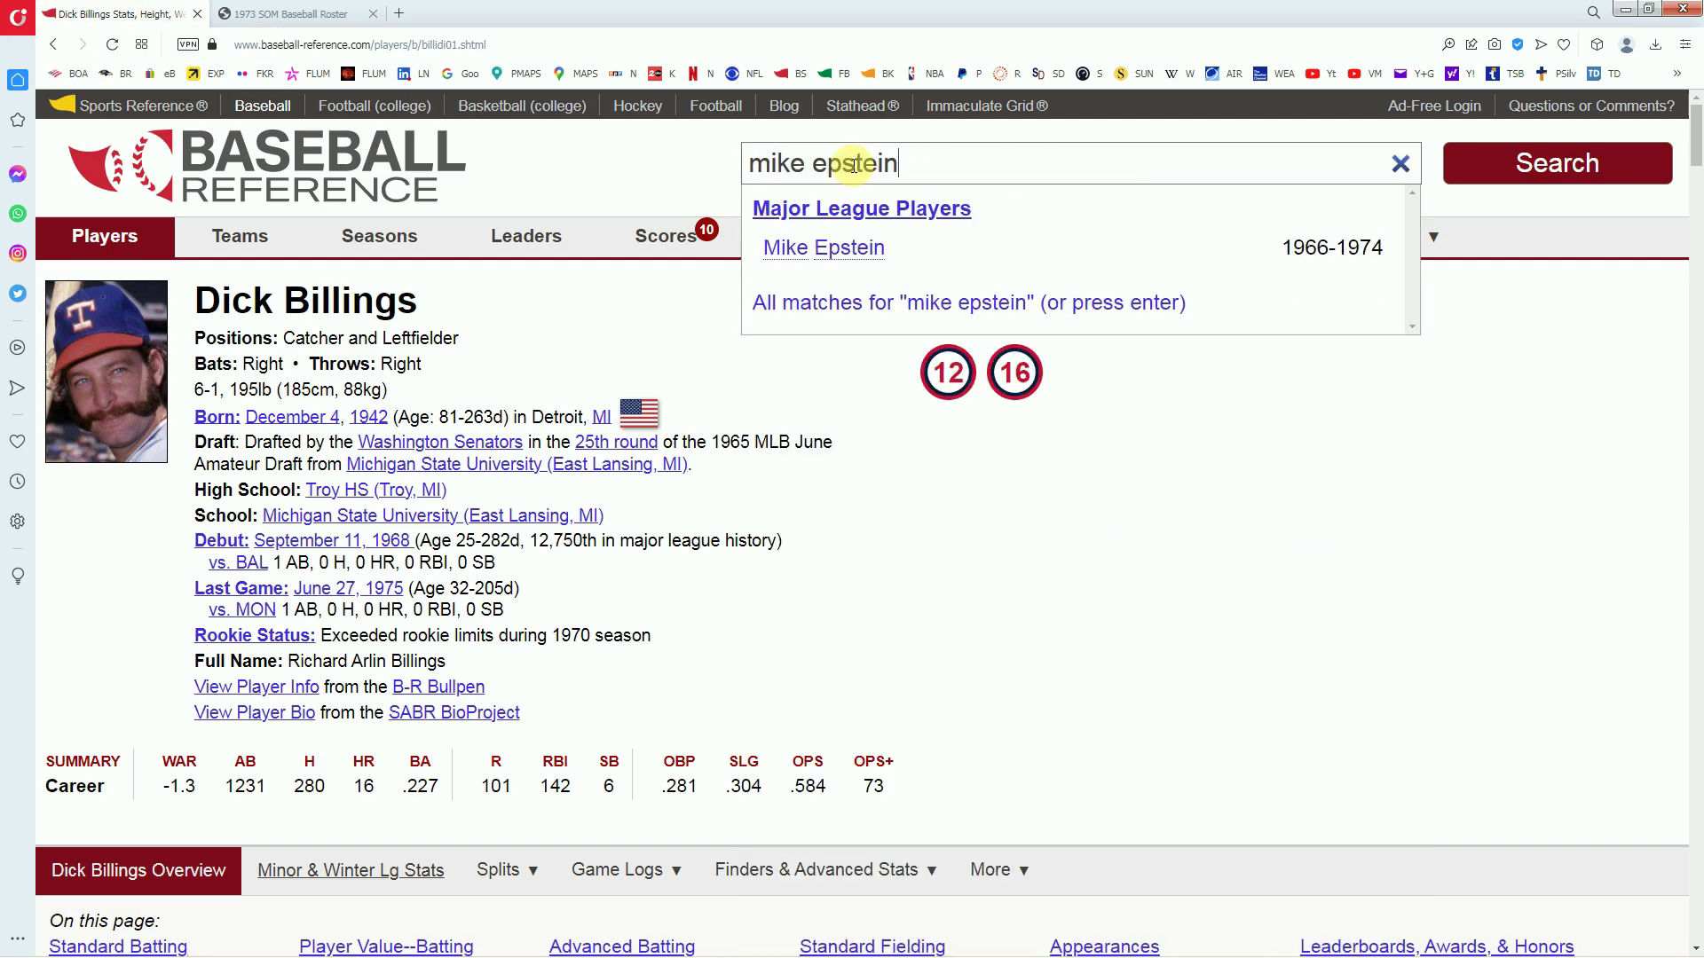
pyautogui.click(795, 248)
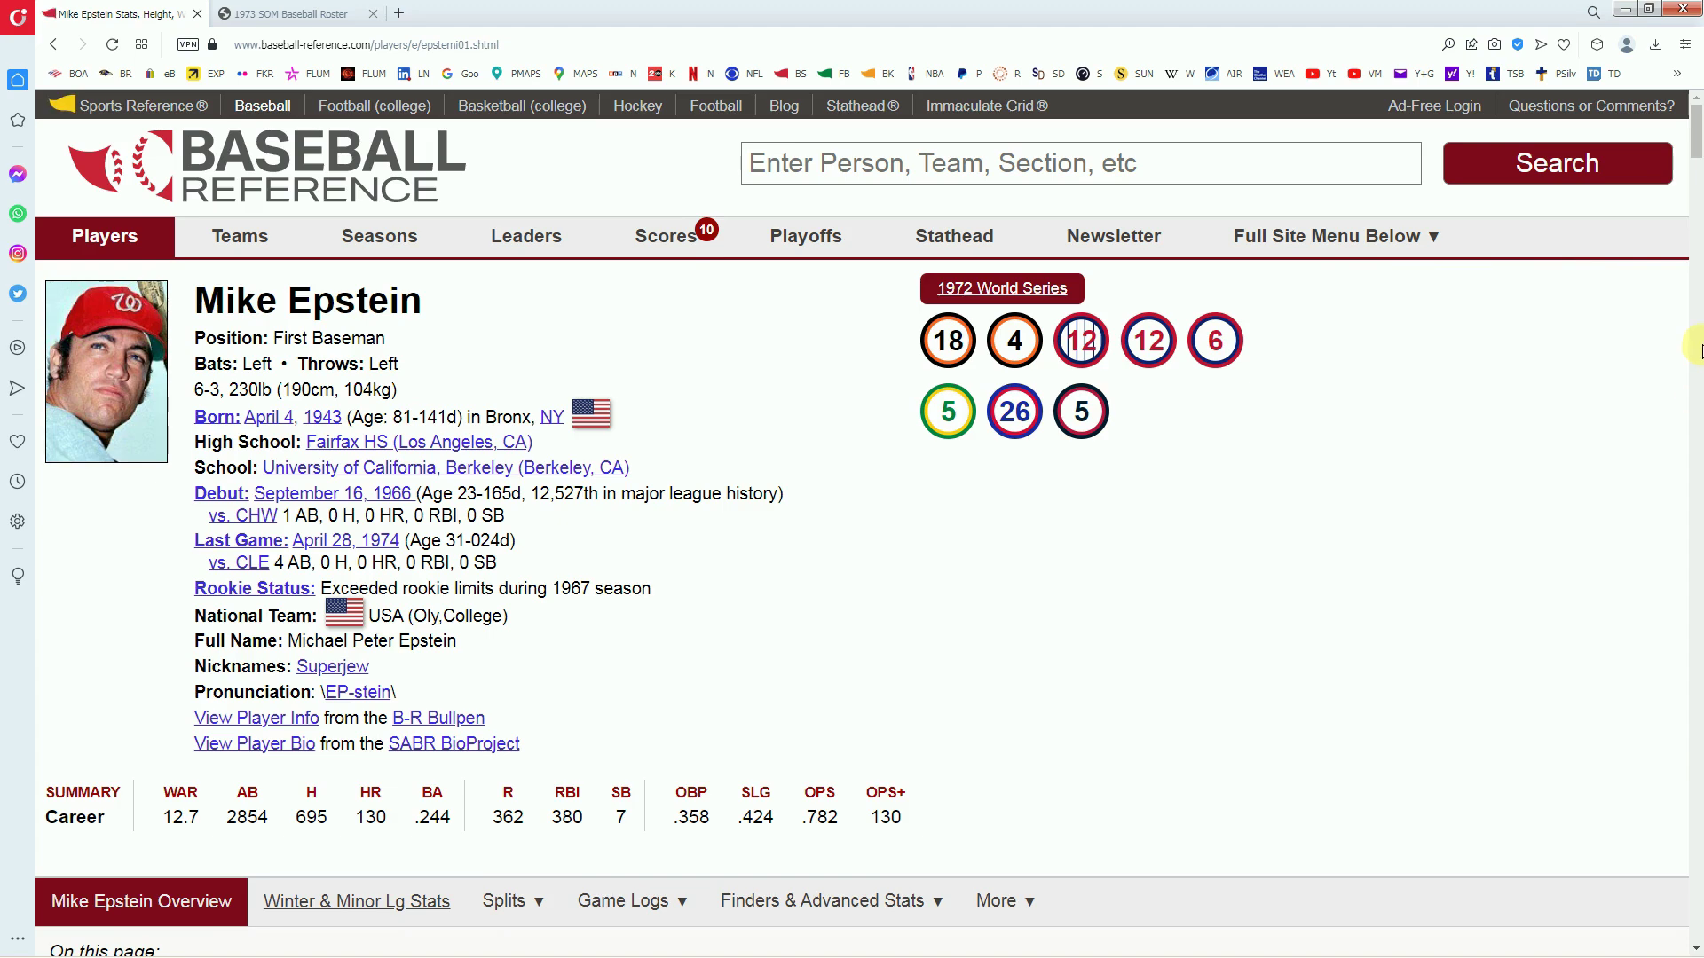
pyautogui.moveTo(1695, 124); pyautogui.dragTo(1677, 239)
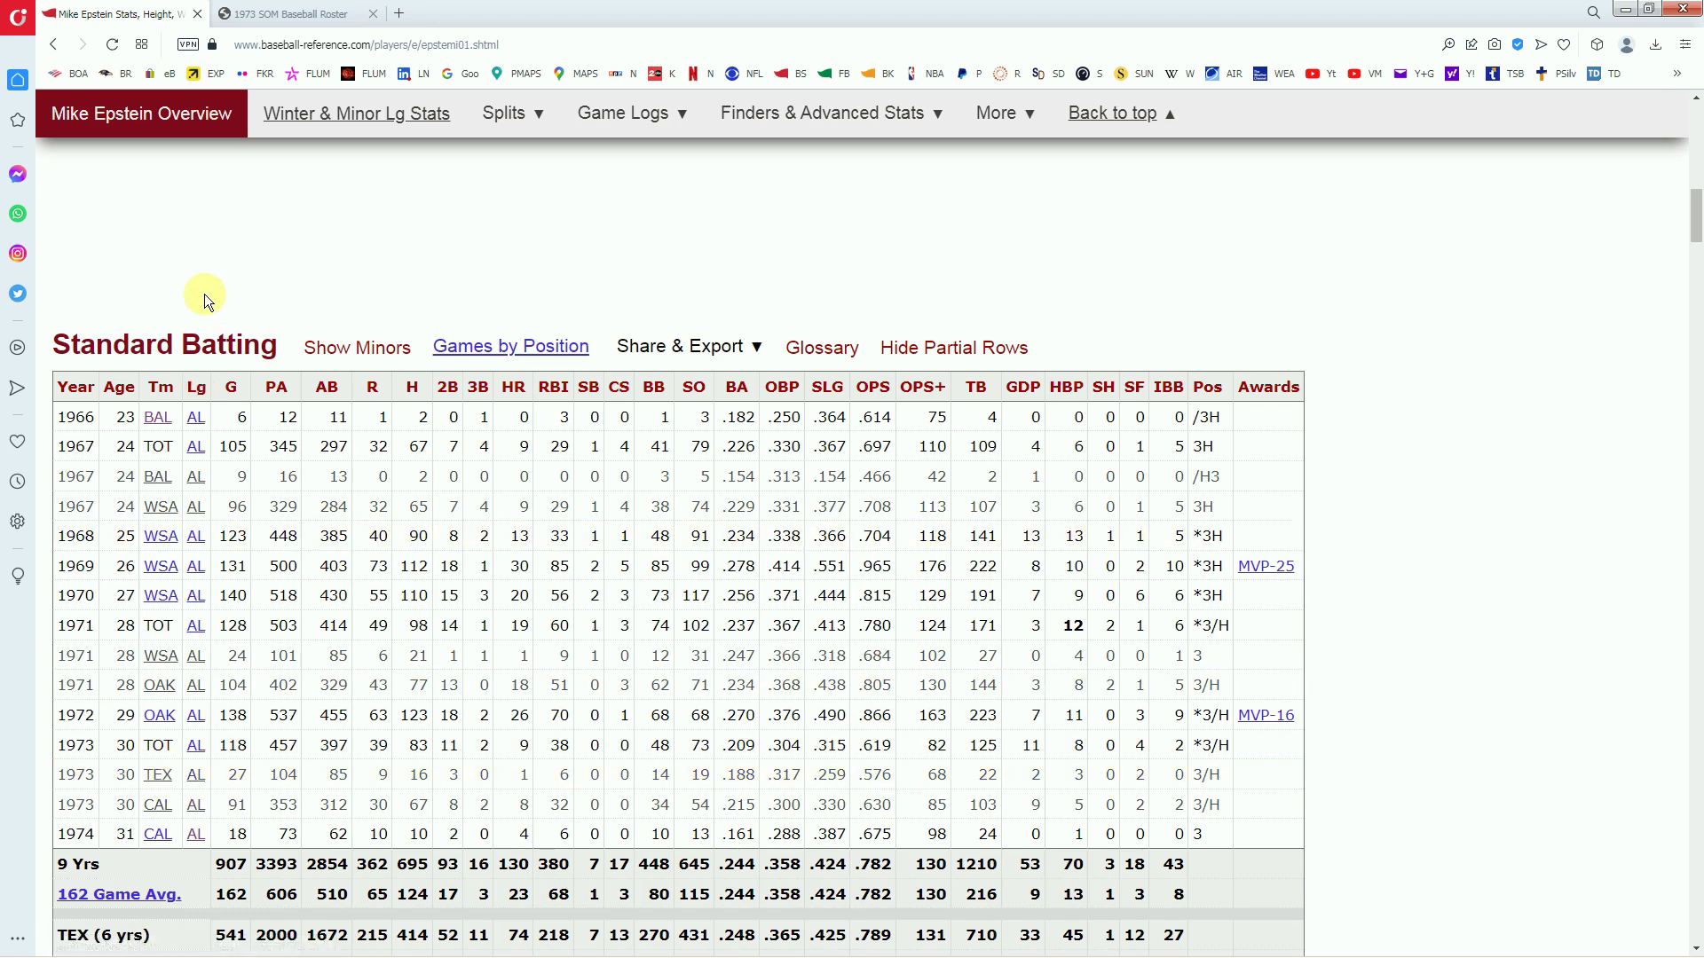
# Step: Check the 1973 SOM roster PDF for Epstein and enter 100 in his row's yellow cell, H400, in Excel
pyautogui.click(286, 15)
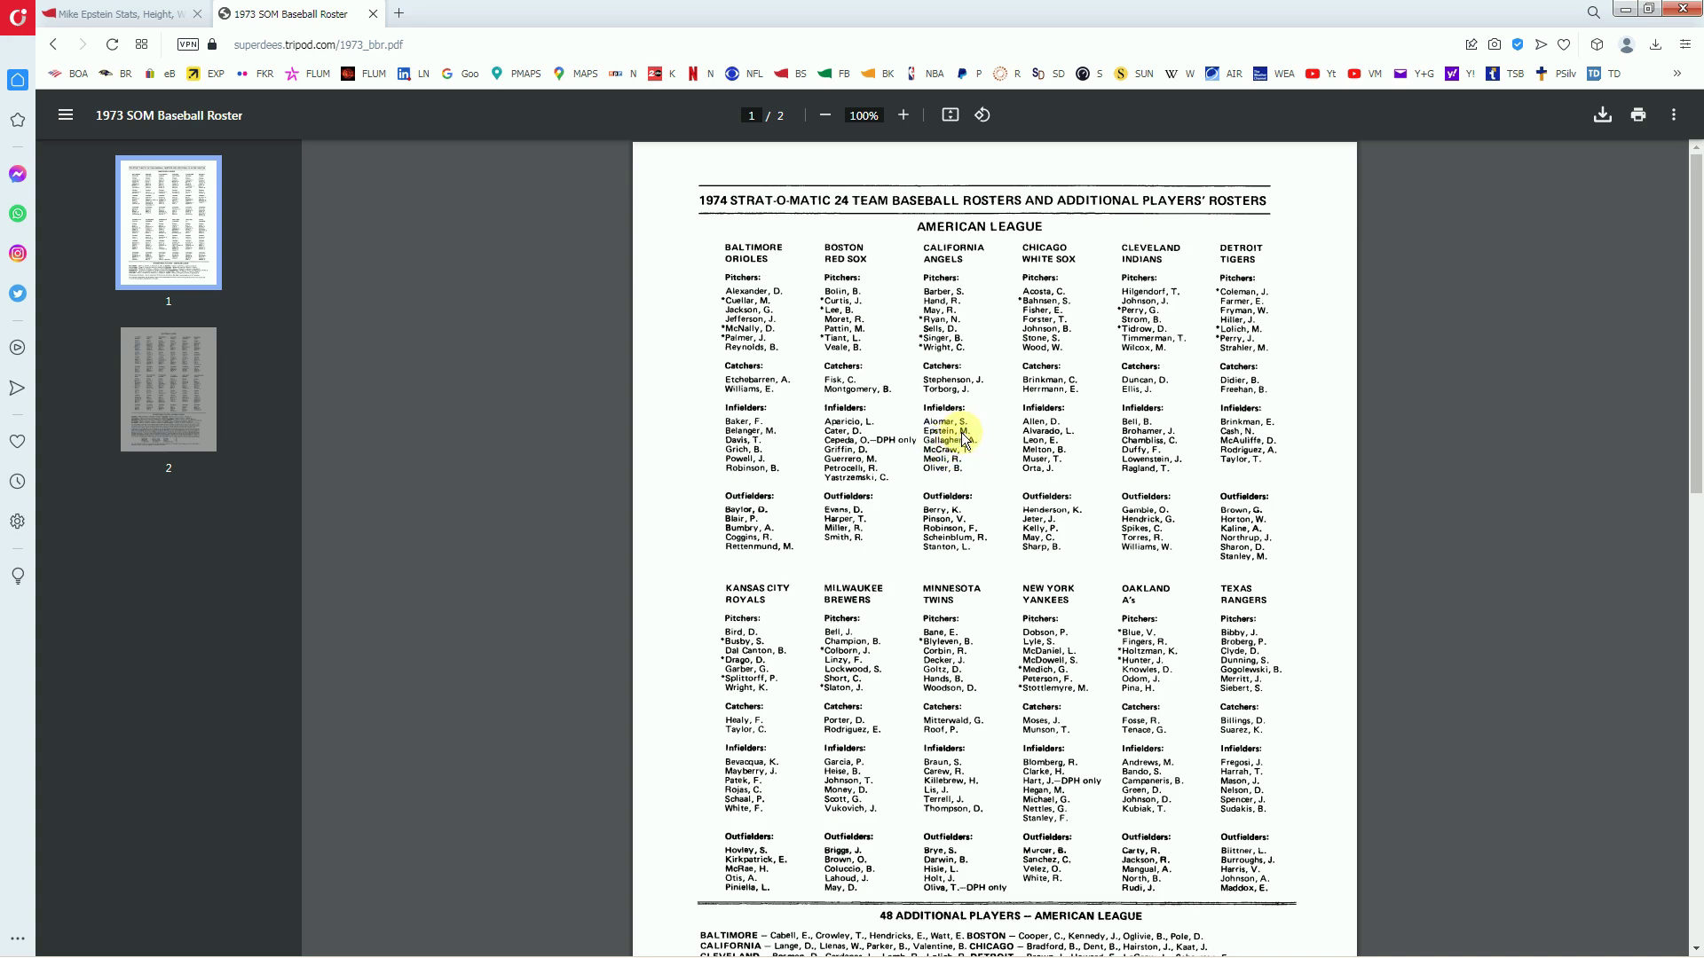
pyautogui.moveTo(426, 951)
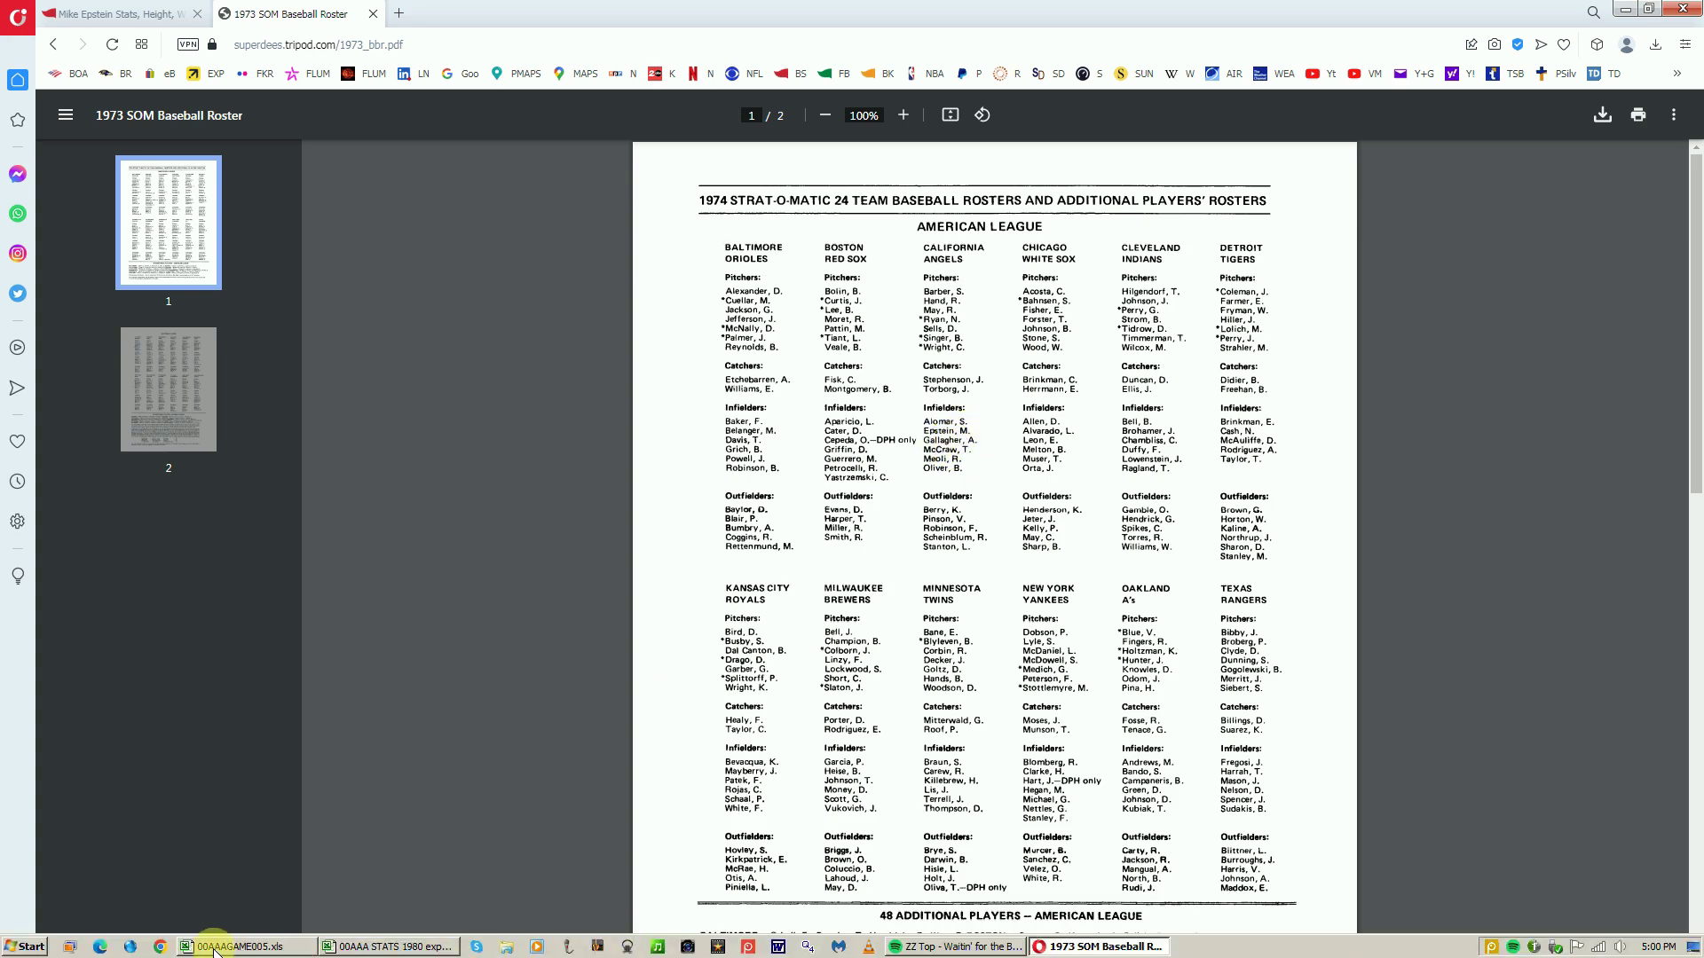
pyautogui.click(215, 948)
pyautogui.click(1142, 326)
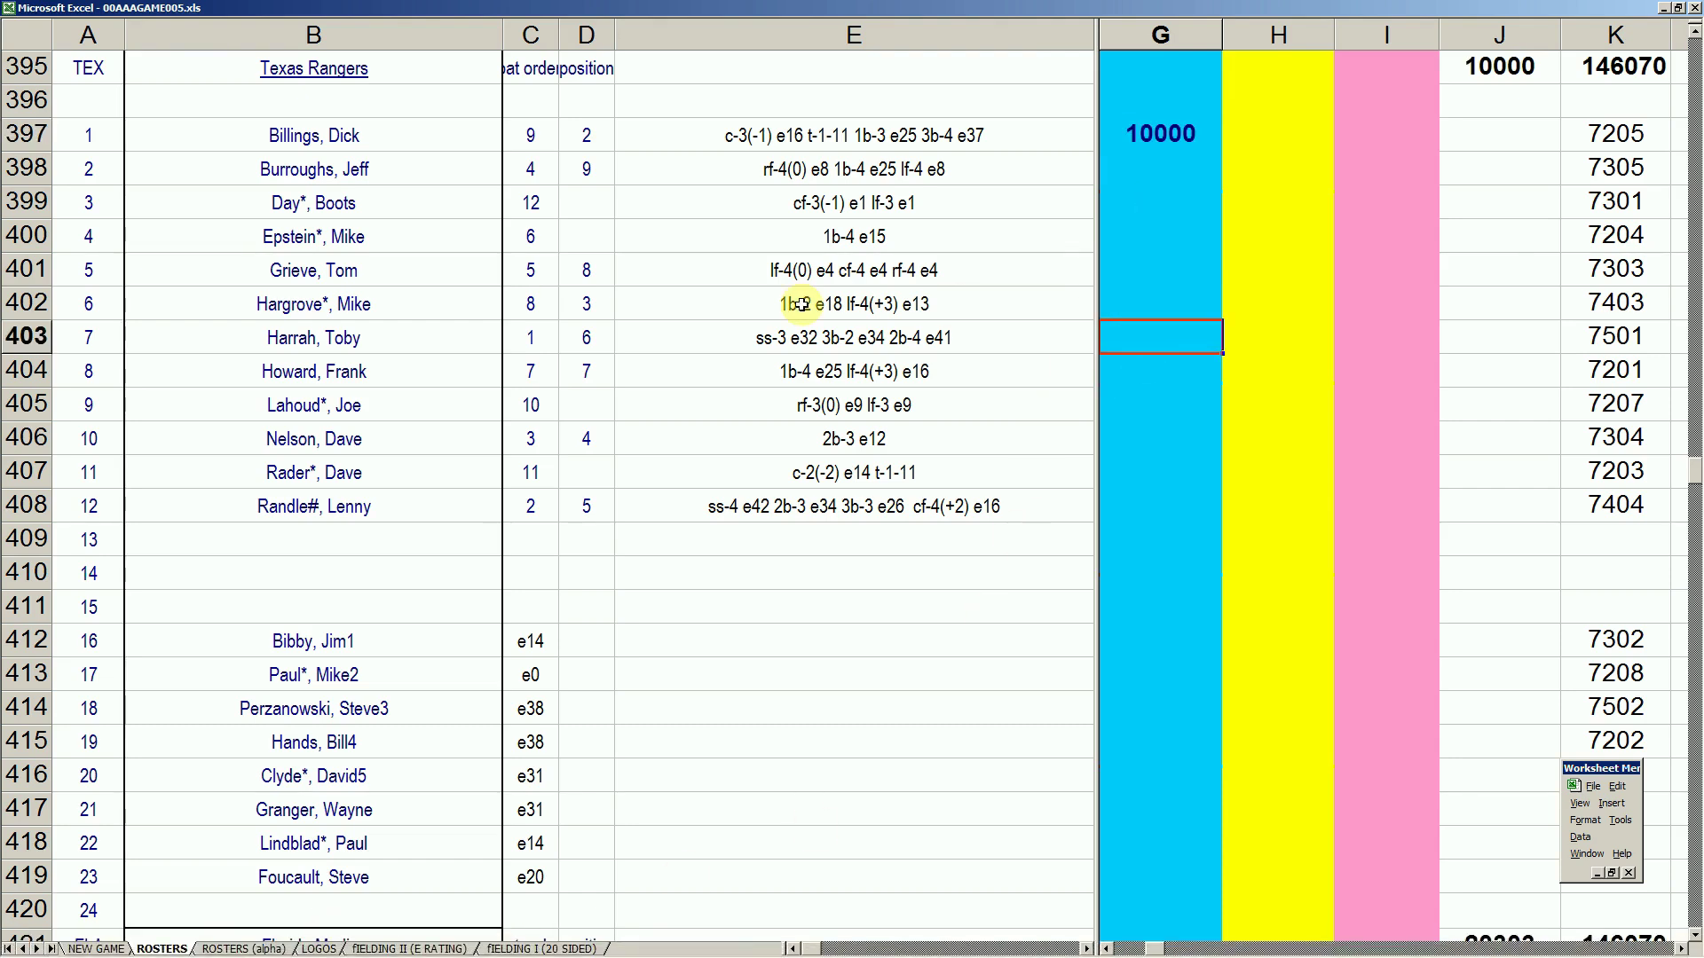
pyautogui.click(1154, 236)
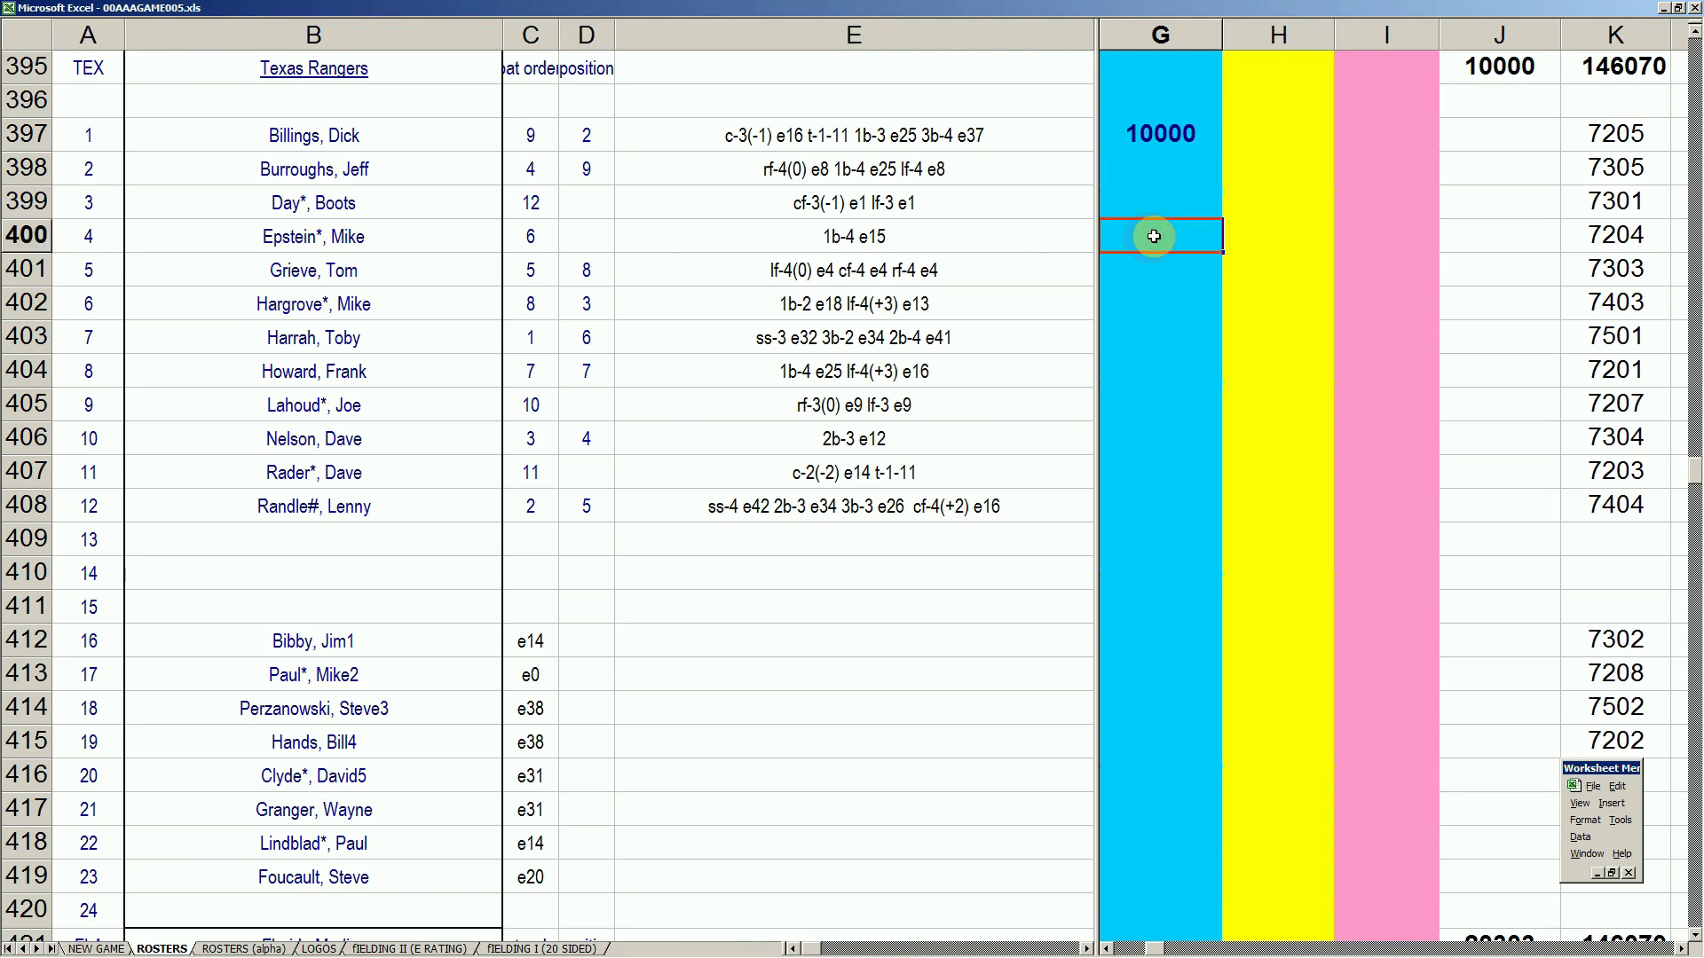
pyautogui.press('Right')
pyautogui.write('100')
pyautogui.press('Up')
pyautogui.press('Down')
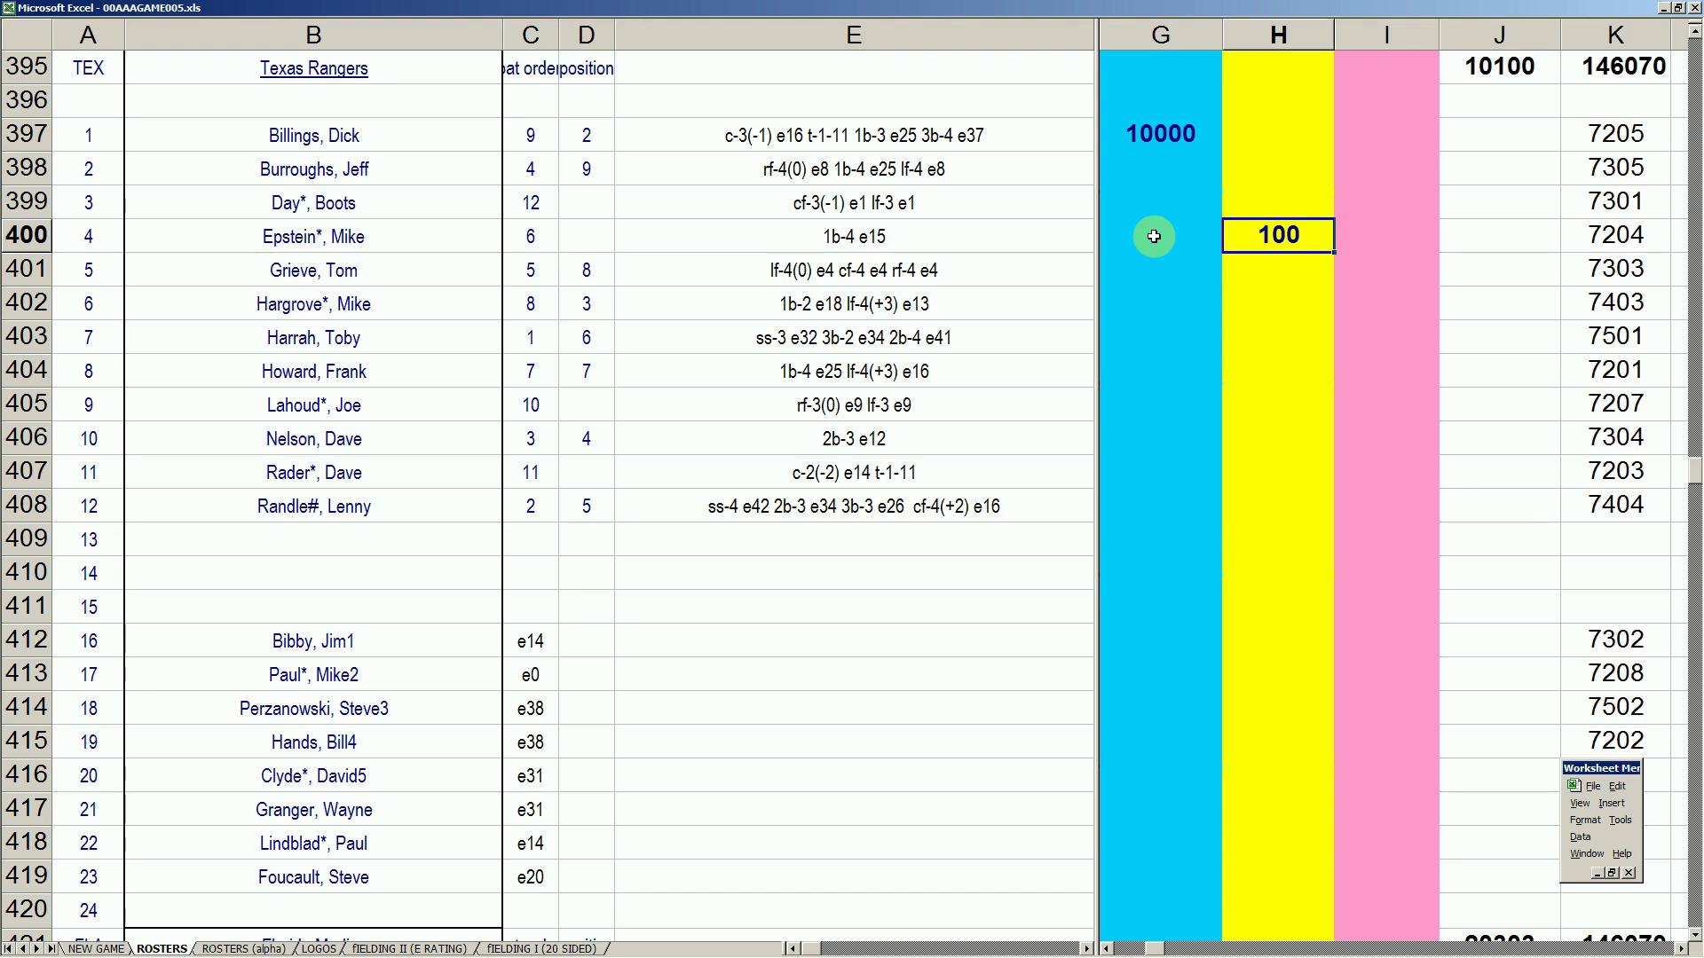
# Step: Return to Baseball Reference in the browser, search for "howard" and view Frank Howard's Standard Batting table
pyautogui.click(1113, 948)
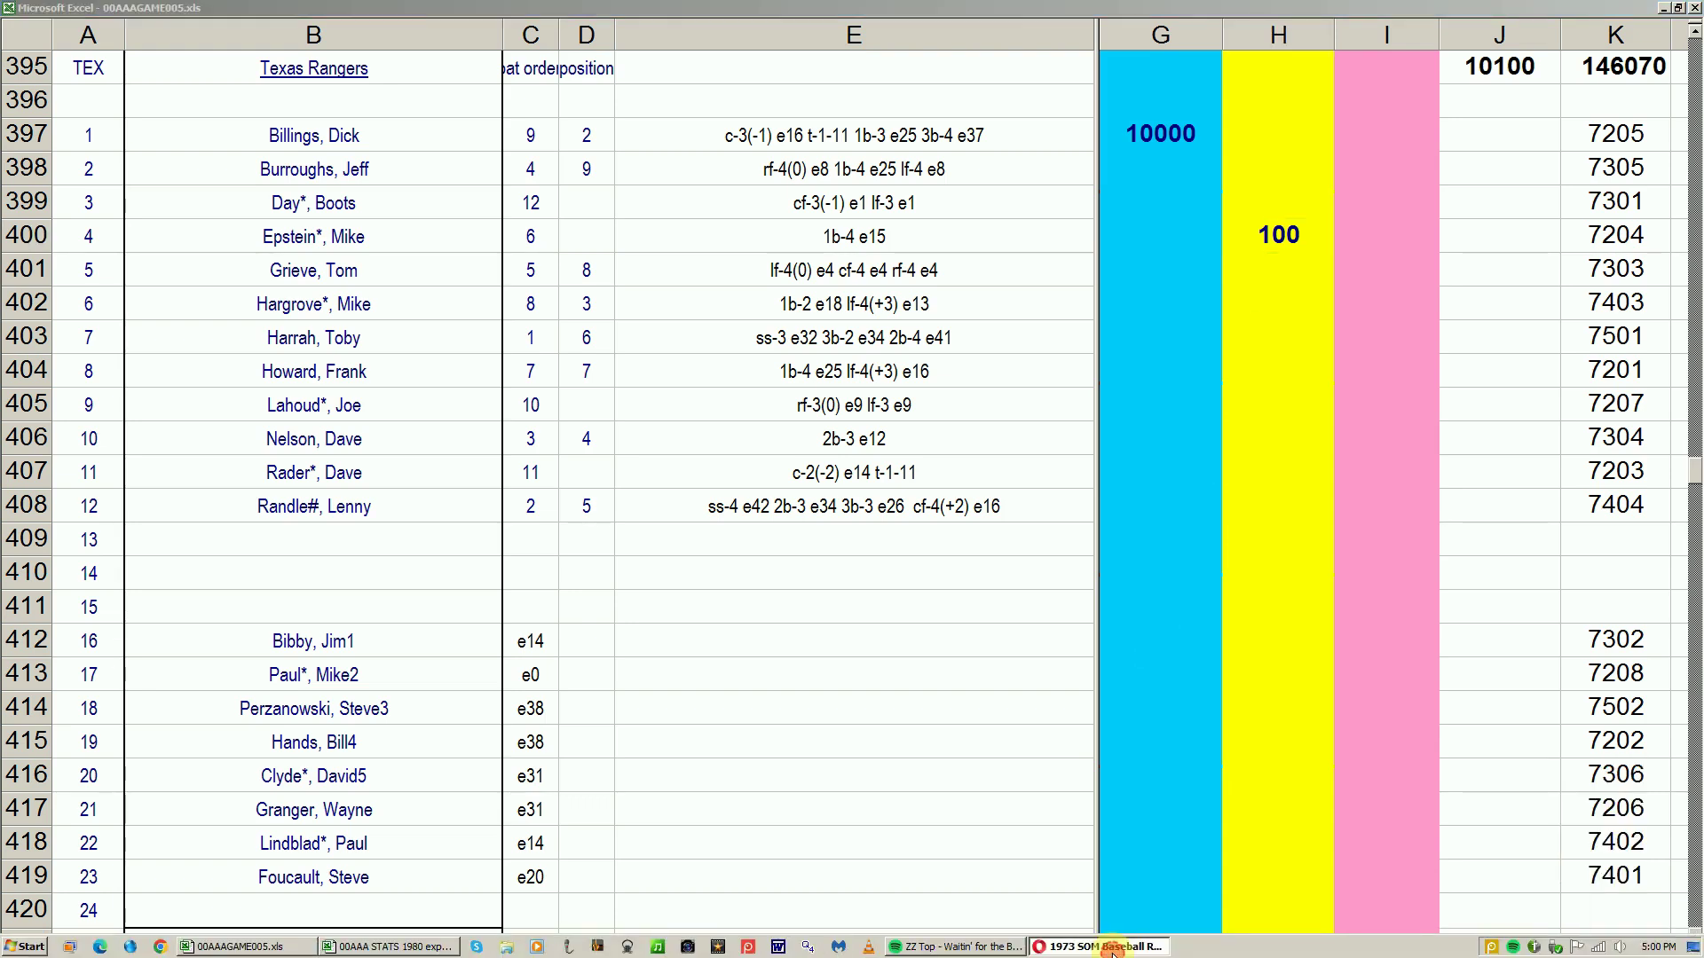
pyautogui.click(151, 14)
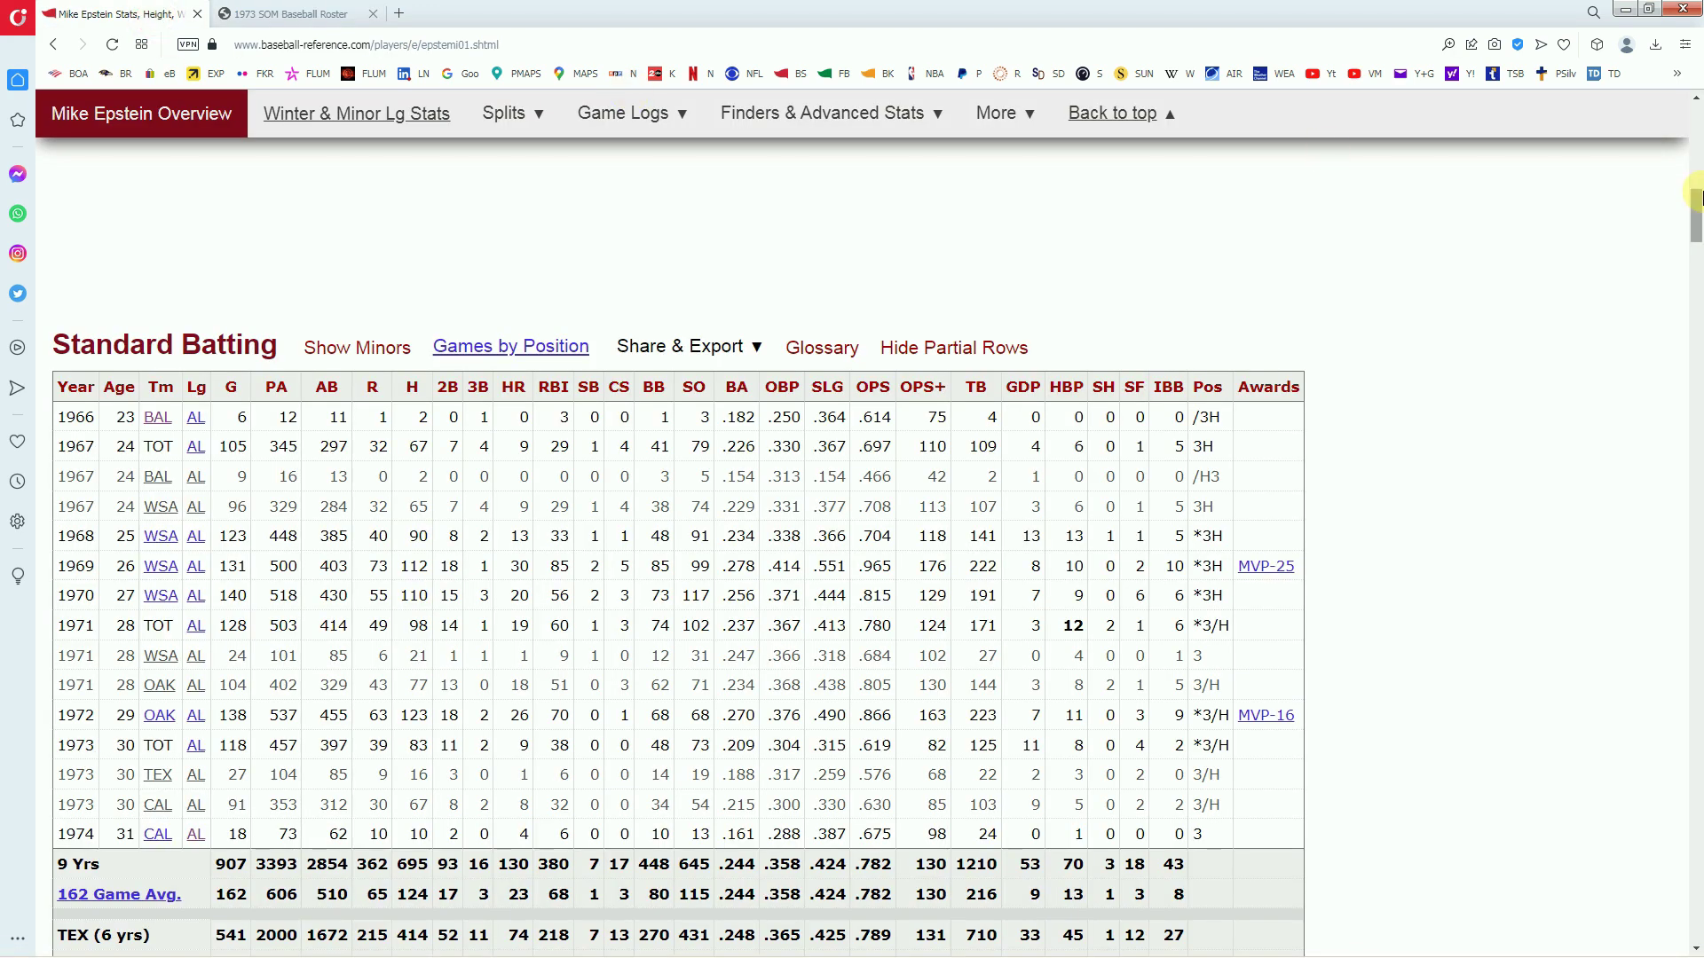
pyautogui.moveTo(1695, 208); pyautogui.dragTo(1695, 107)
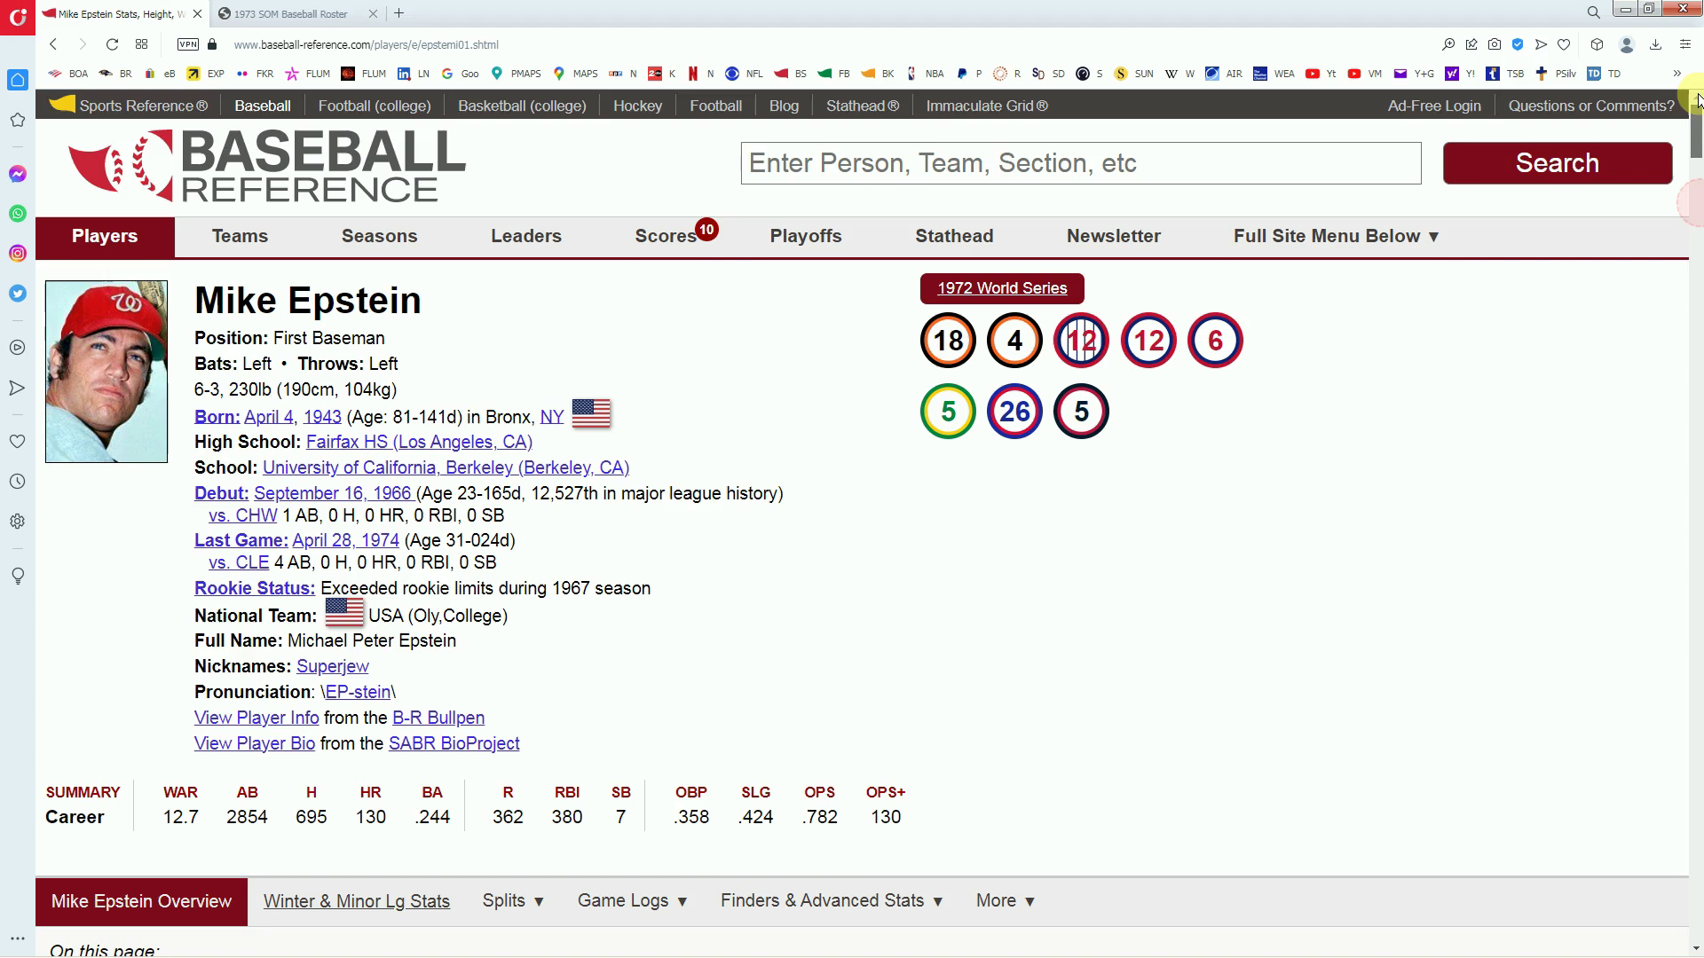
pyautogui.click(1330, 169)
pyautogui.write('hoa')
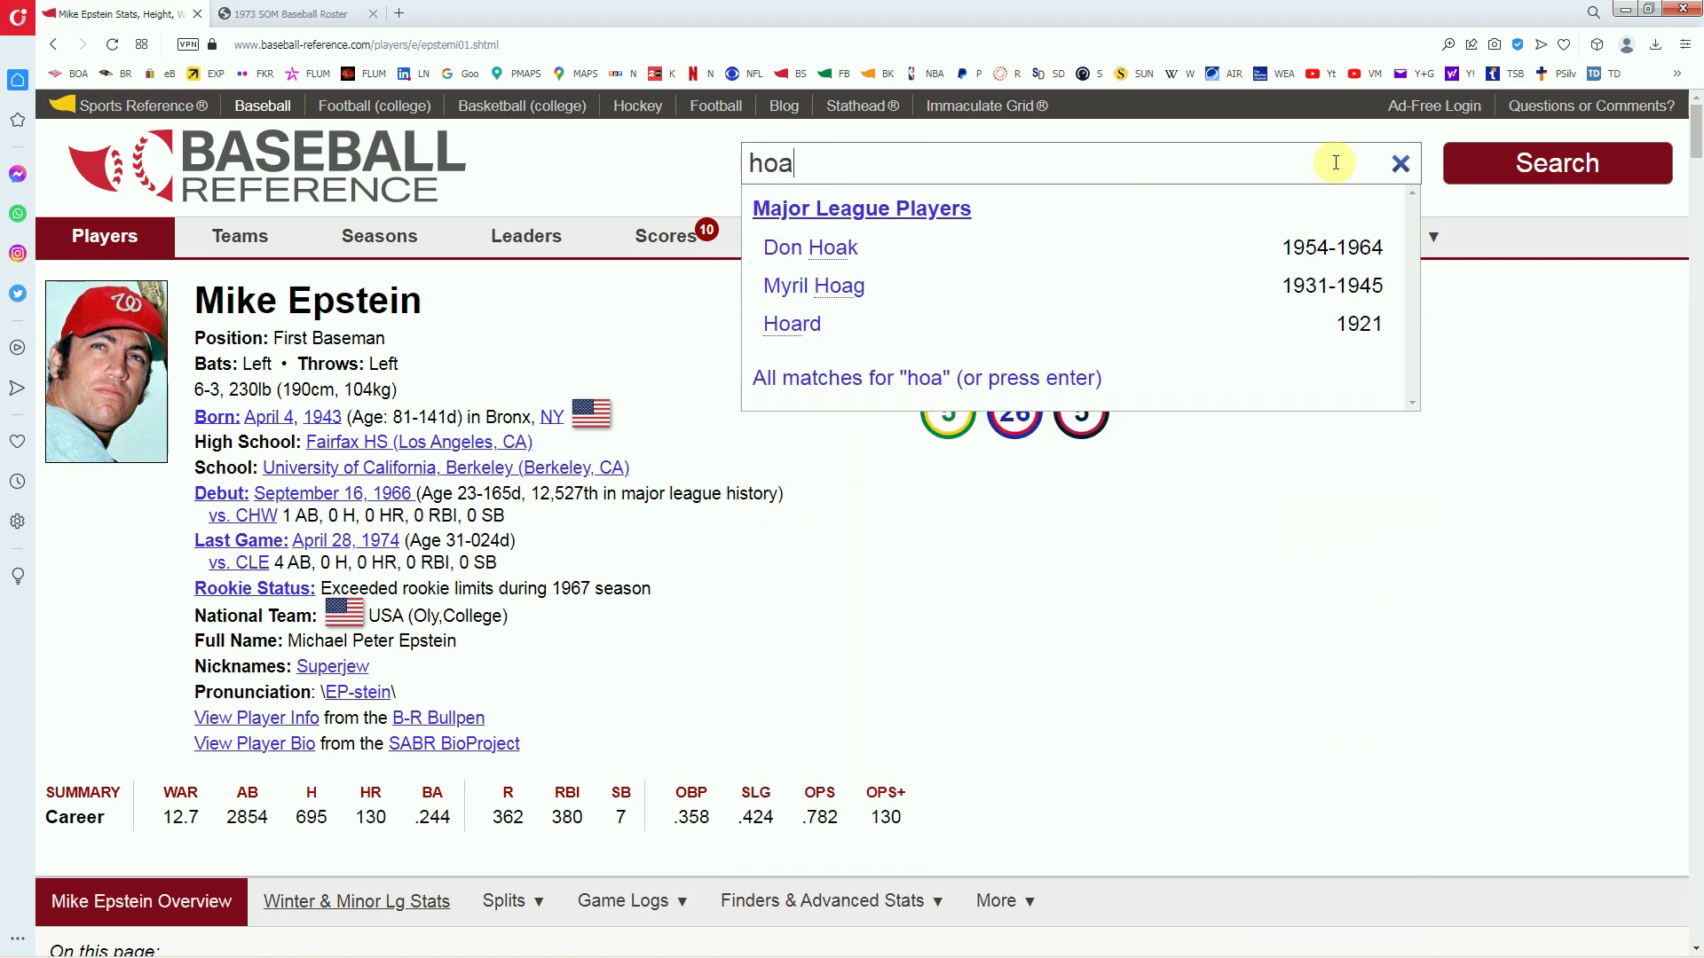
pyautogui.press('BackSpace')
pyautogui.write('ward')
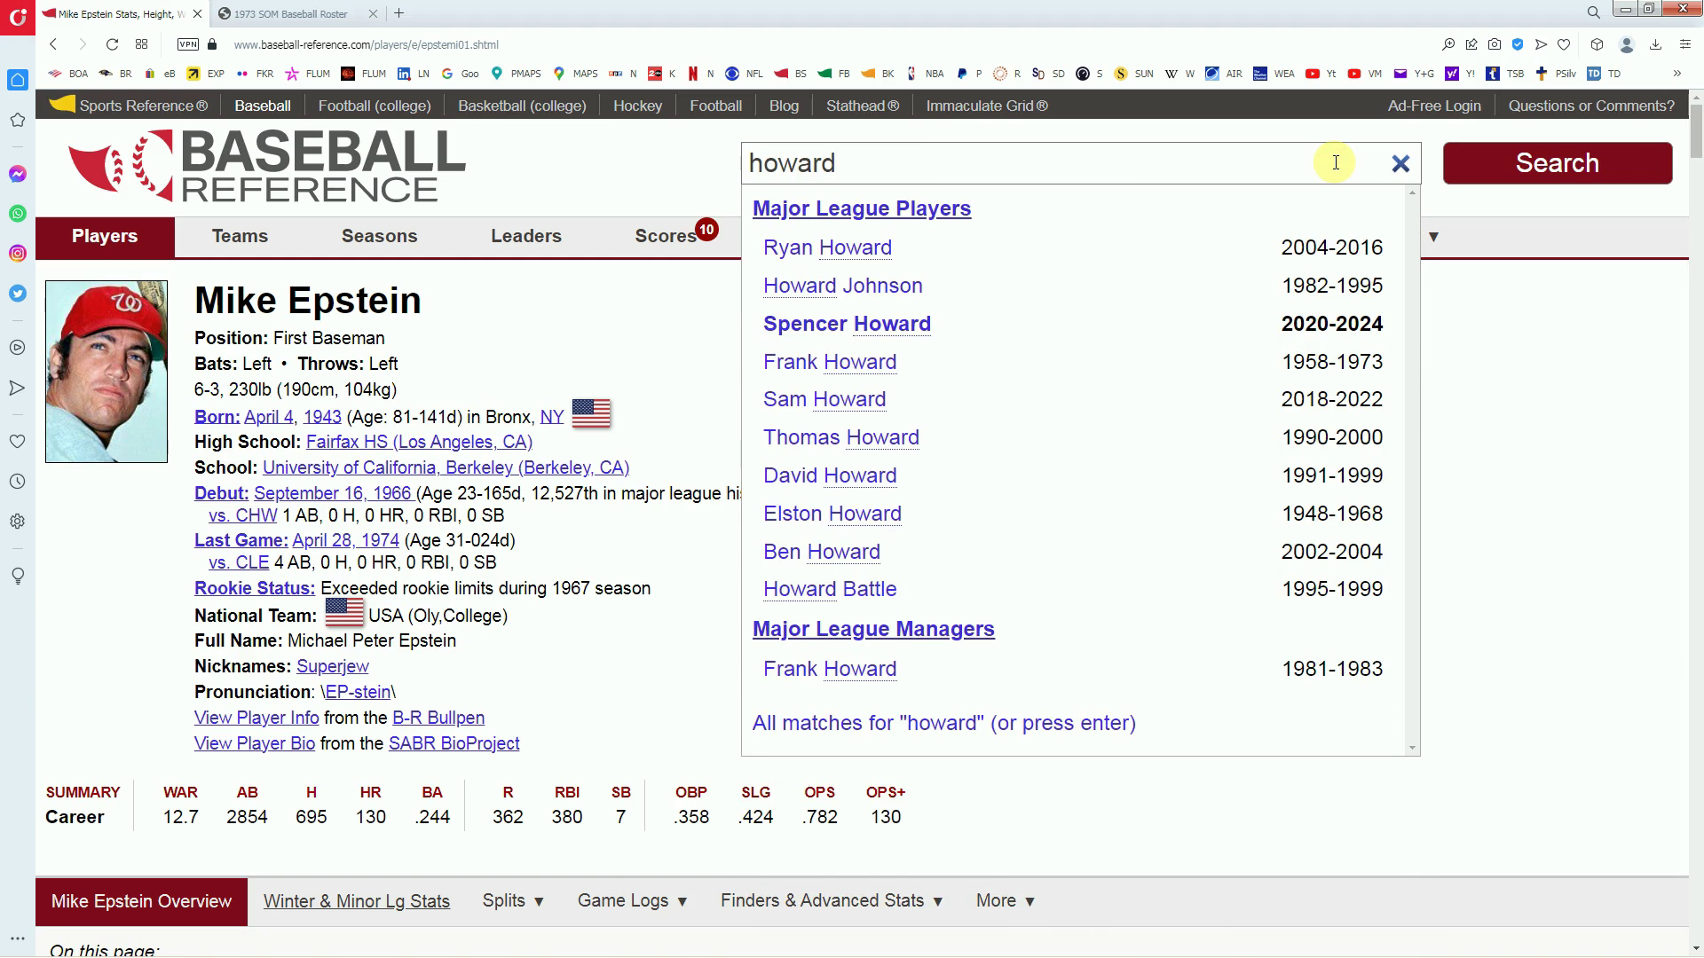
pyautogui.click(892, 366)
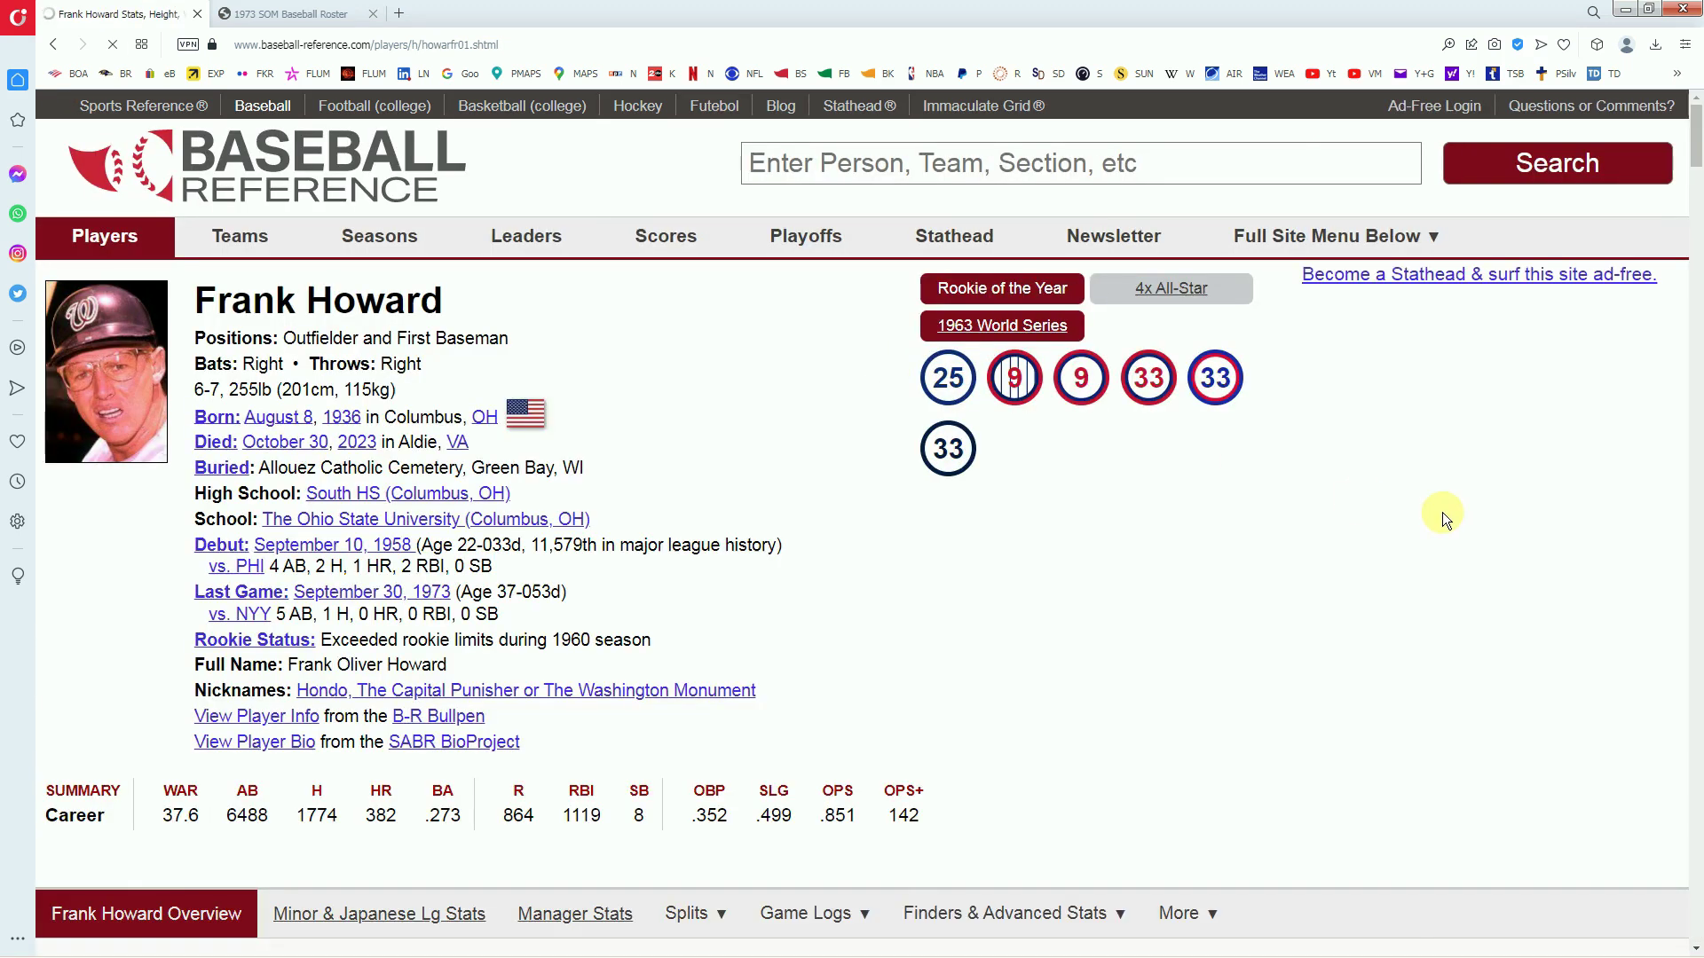
pyautogui.scroll(-10, 1697, 167)
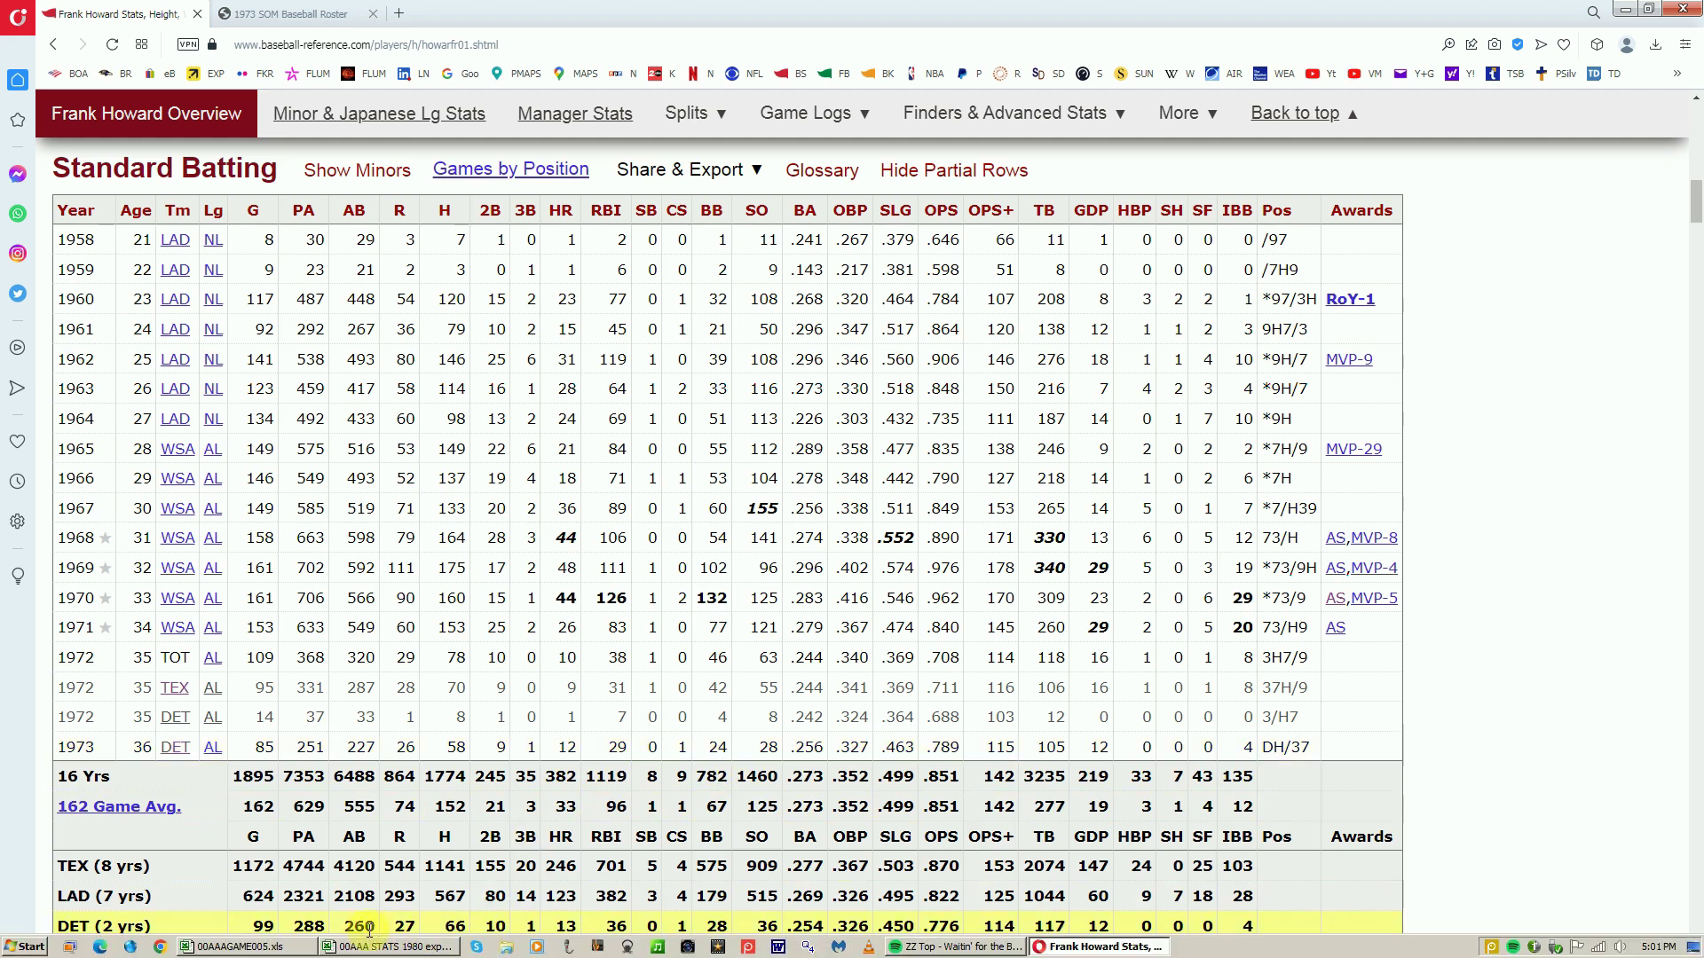
pyautogui.click(293, 948)
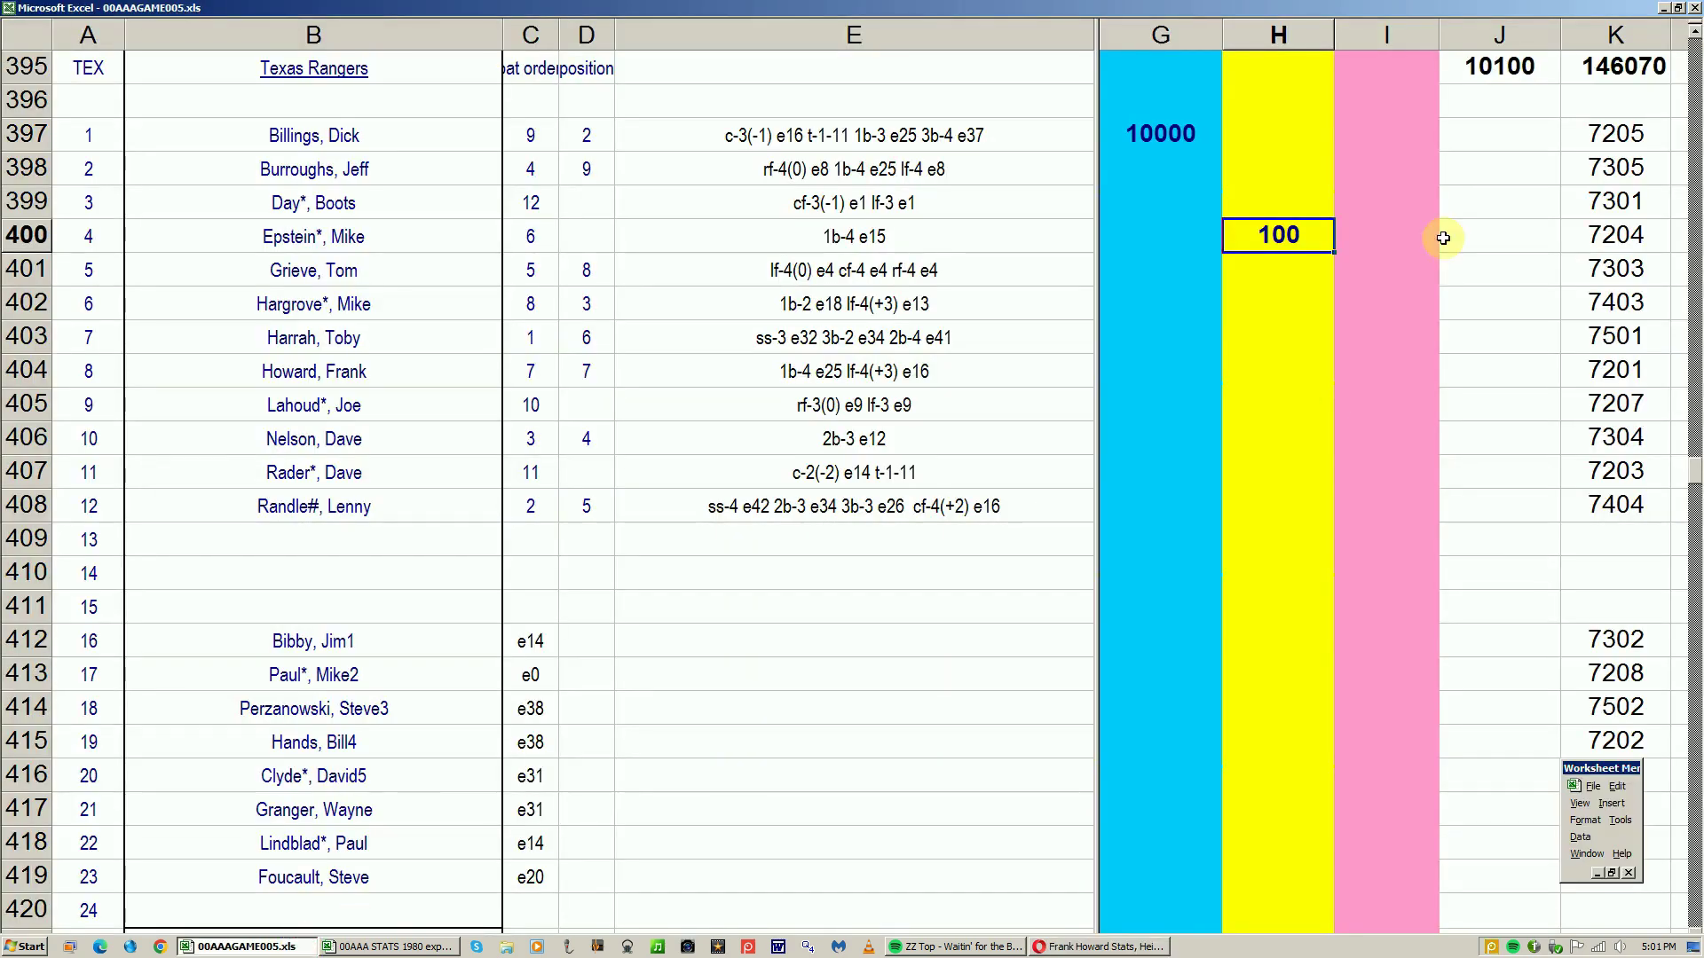
pyautogui.click(1172, 324)
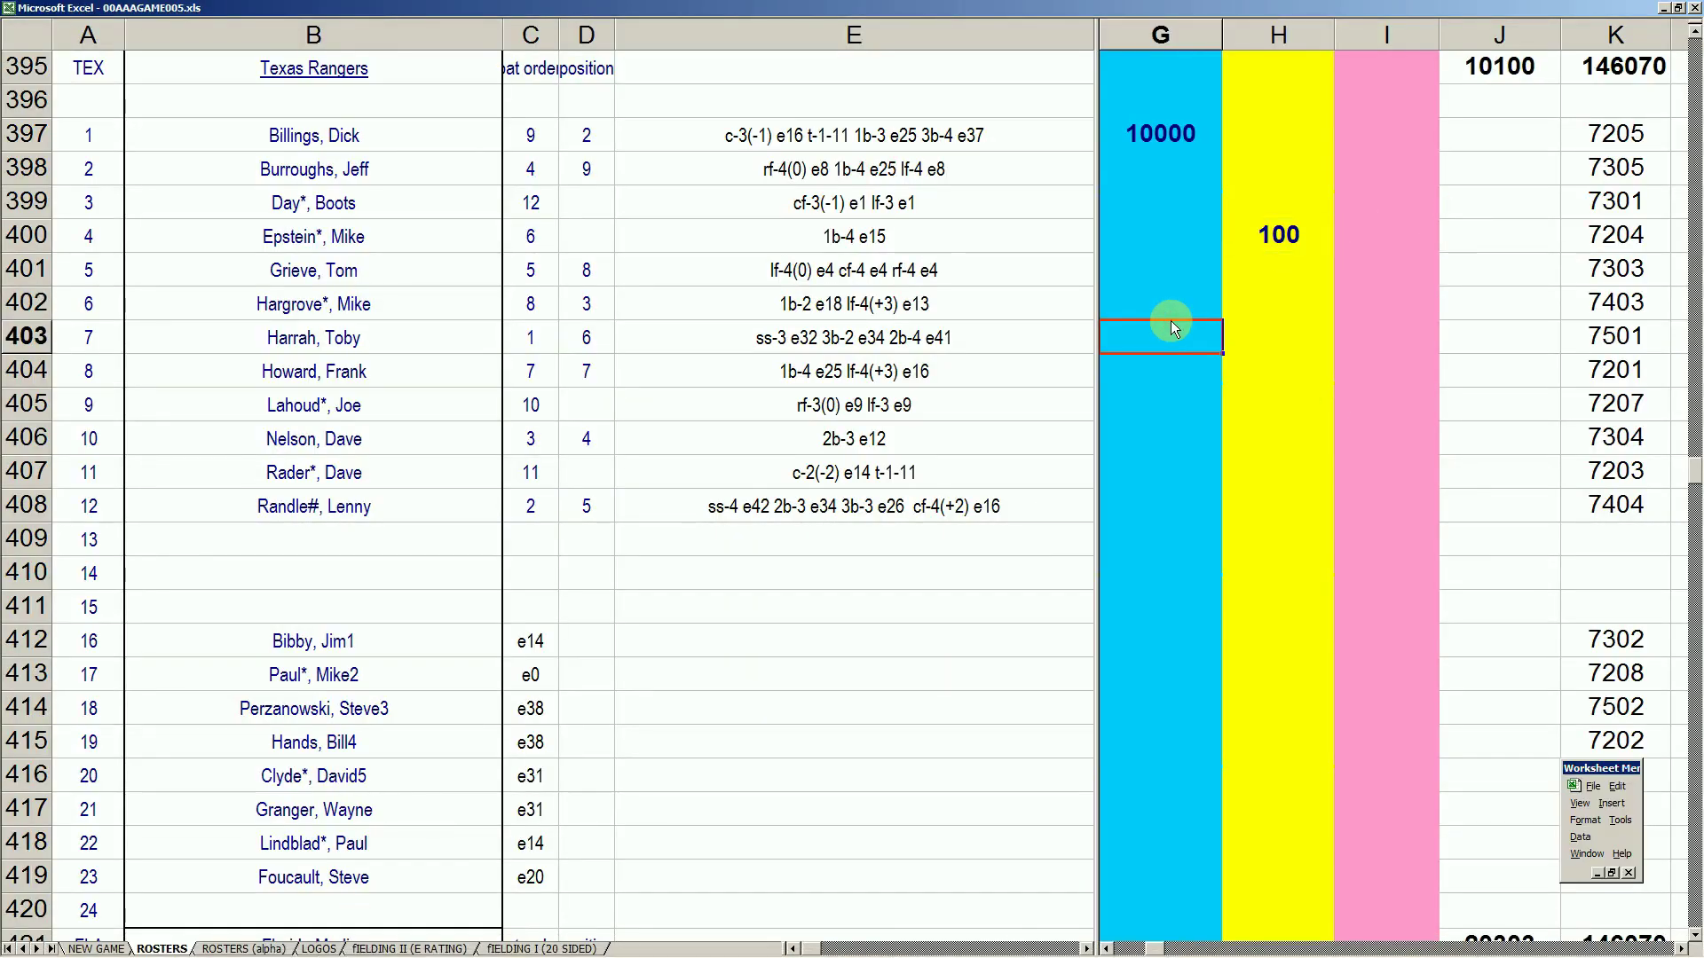
pyautogui.press('Down')
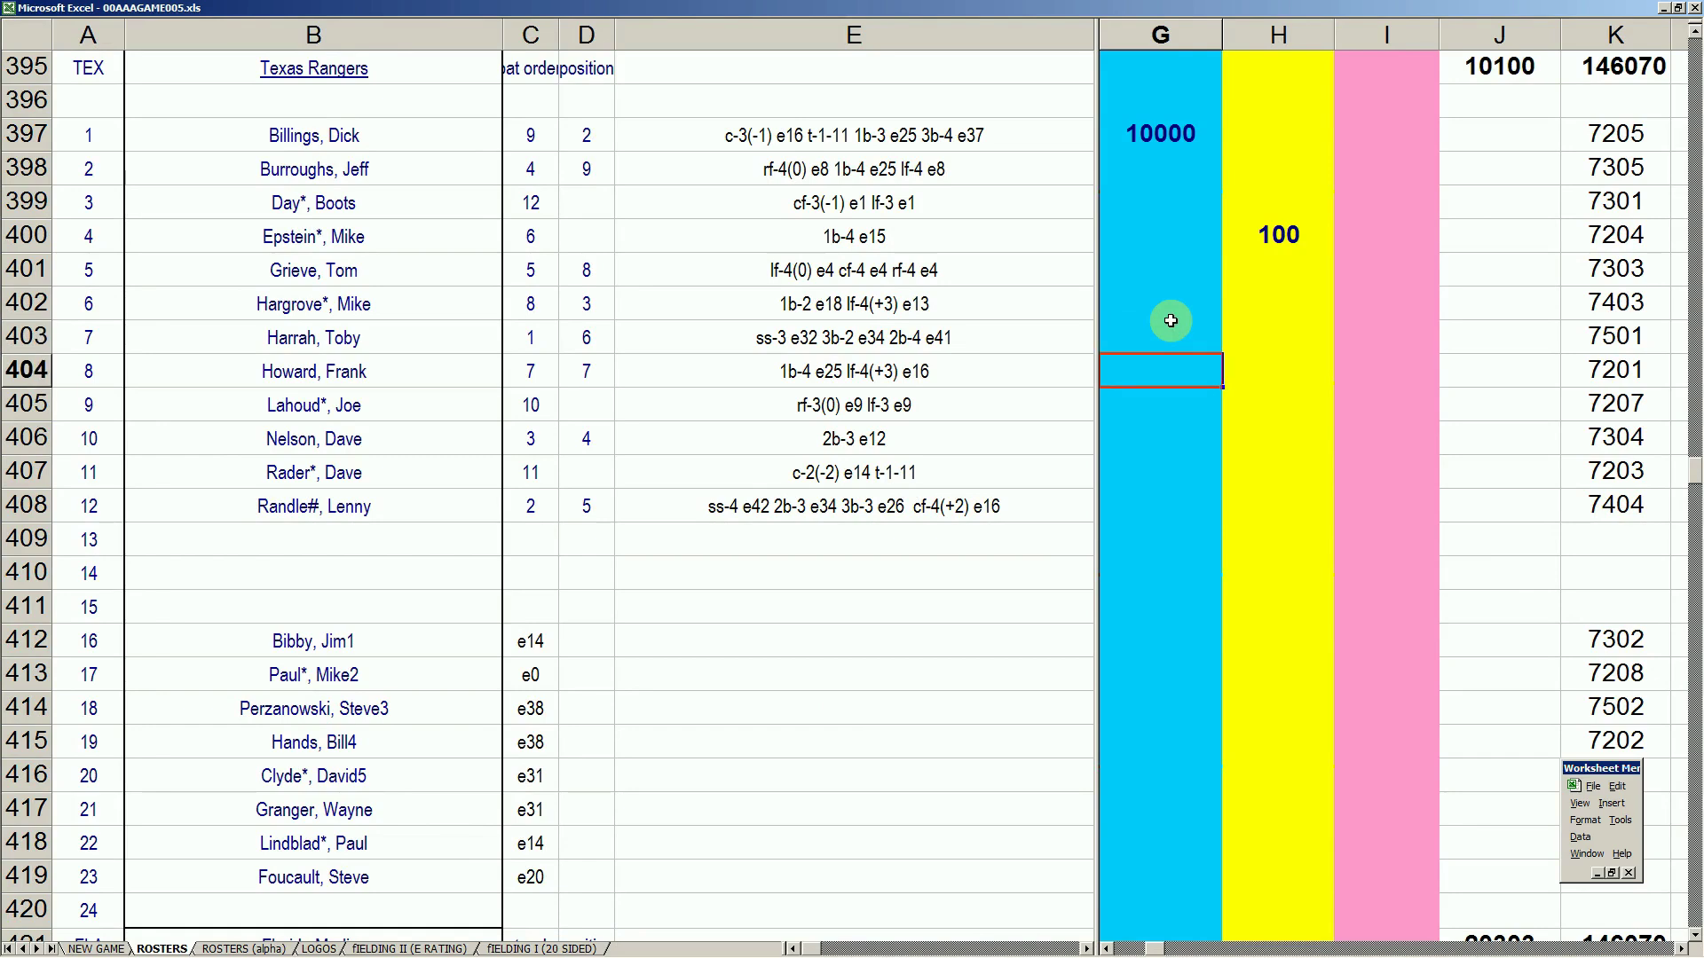
pyautogui.click(1171, 320)
pyautogui.press('Down')
pyautogui.click(1170, 320)
pyautogui.press('Down')
pyautogui.press('Right')
pyautogui.write('100')
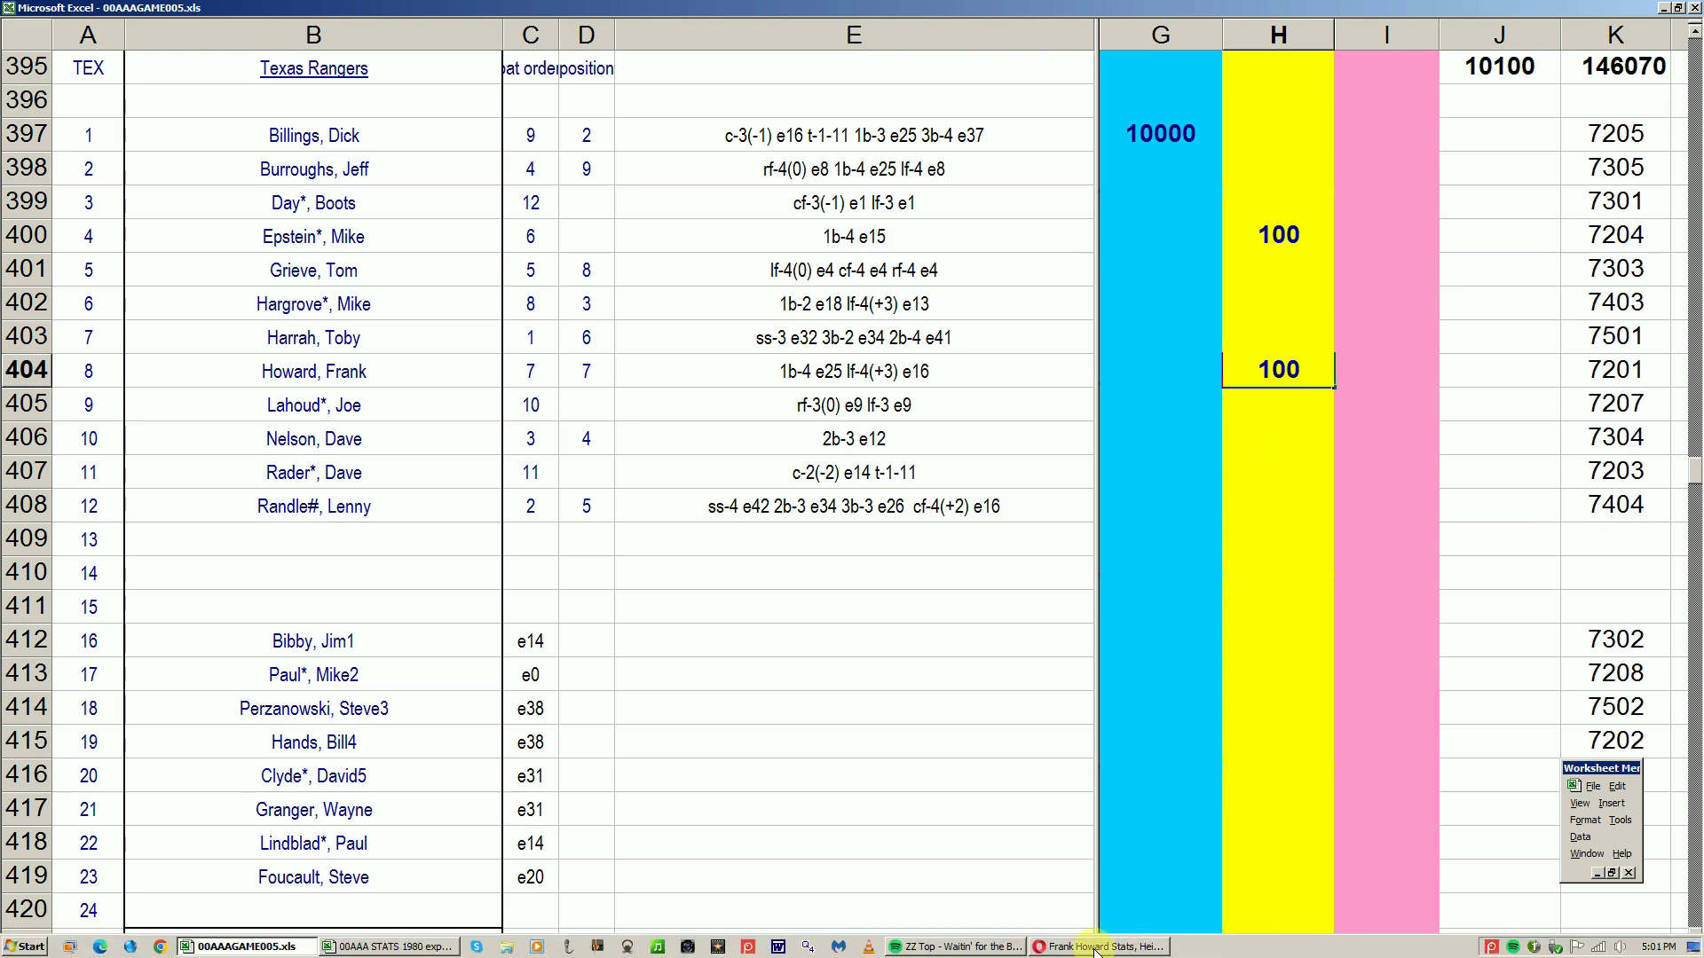
# Step: Go back to the browser, search Baseball Reference for "lahoud" and view Joe Lahoud's Standard Batting table
pyautogui.click(1100, 946)
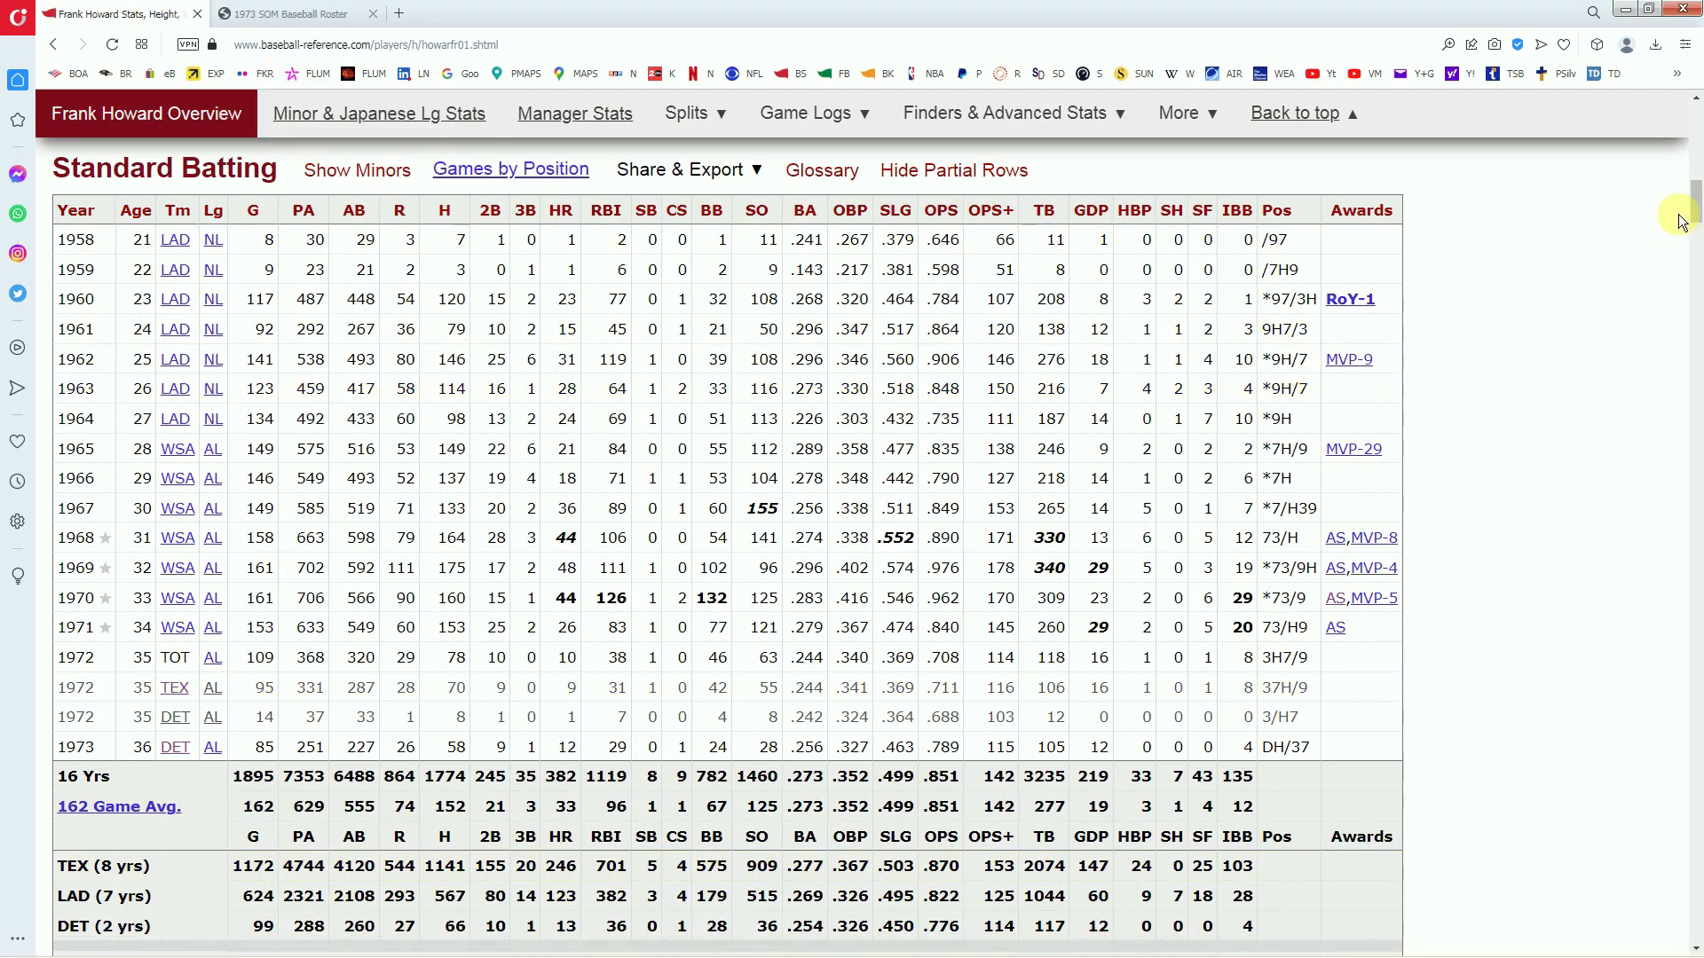
pyautogui.scroll(10, 1696, 217)
pyautogui.click(1241, 169)
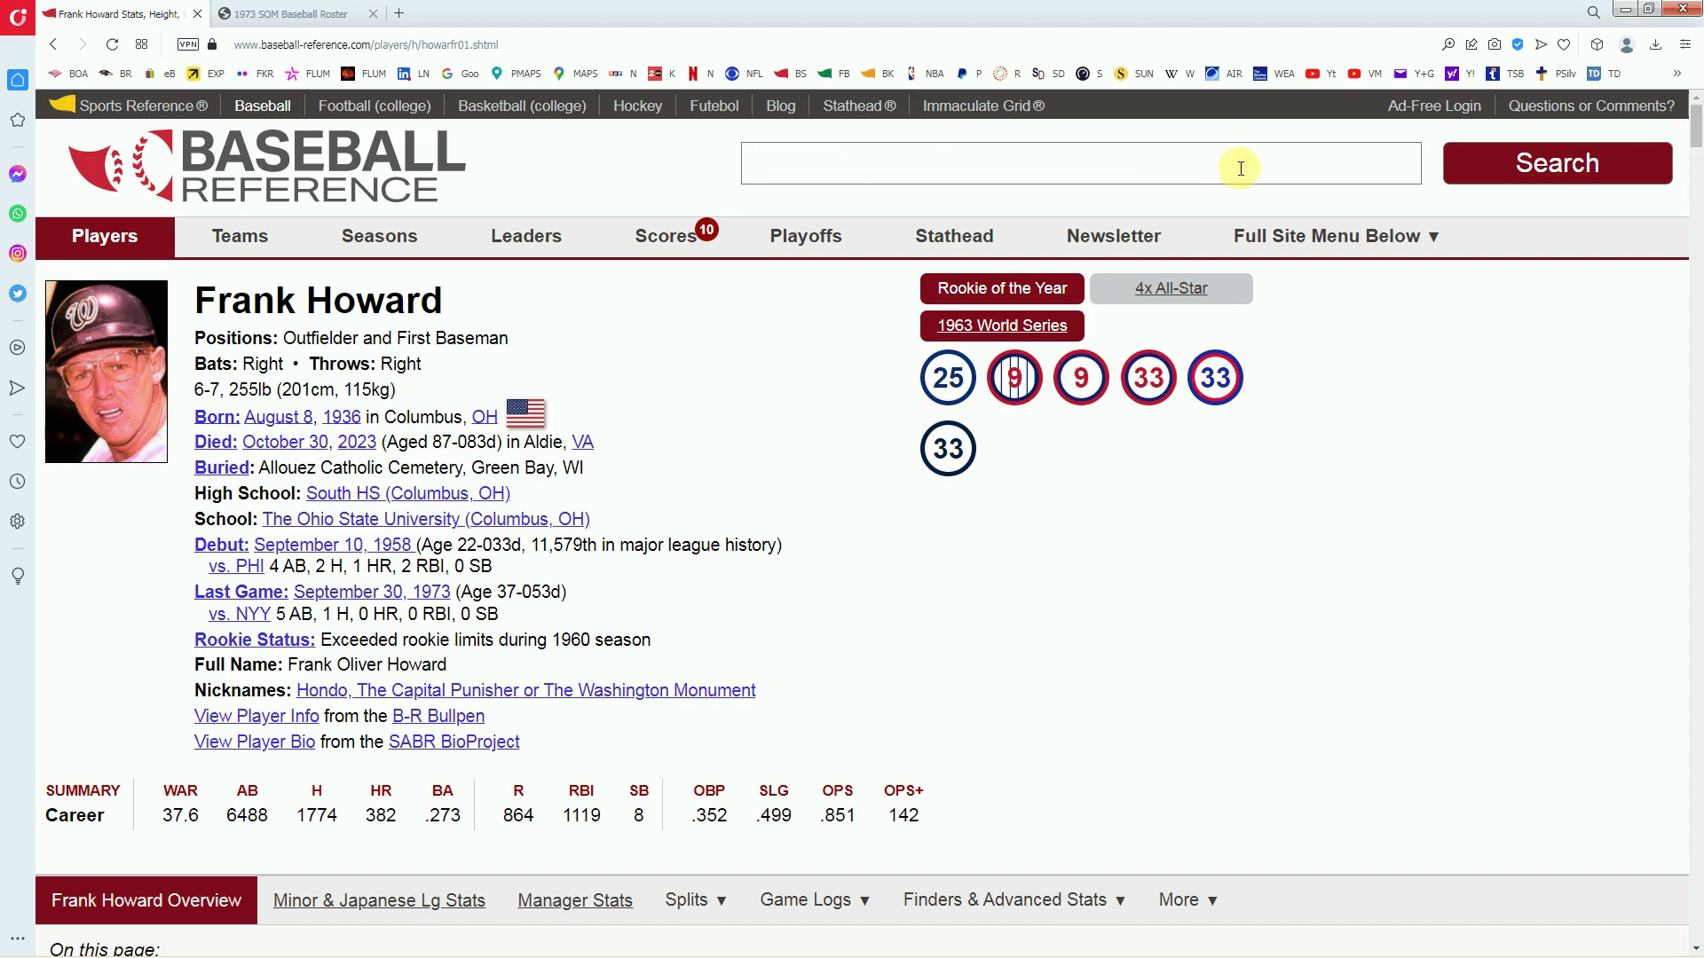
pyautogui.write('larry Walker')
pyautogui.write('houd')
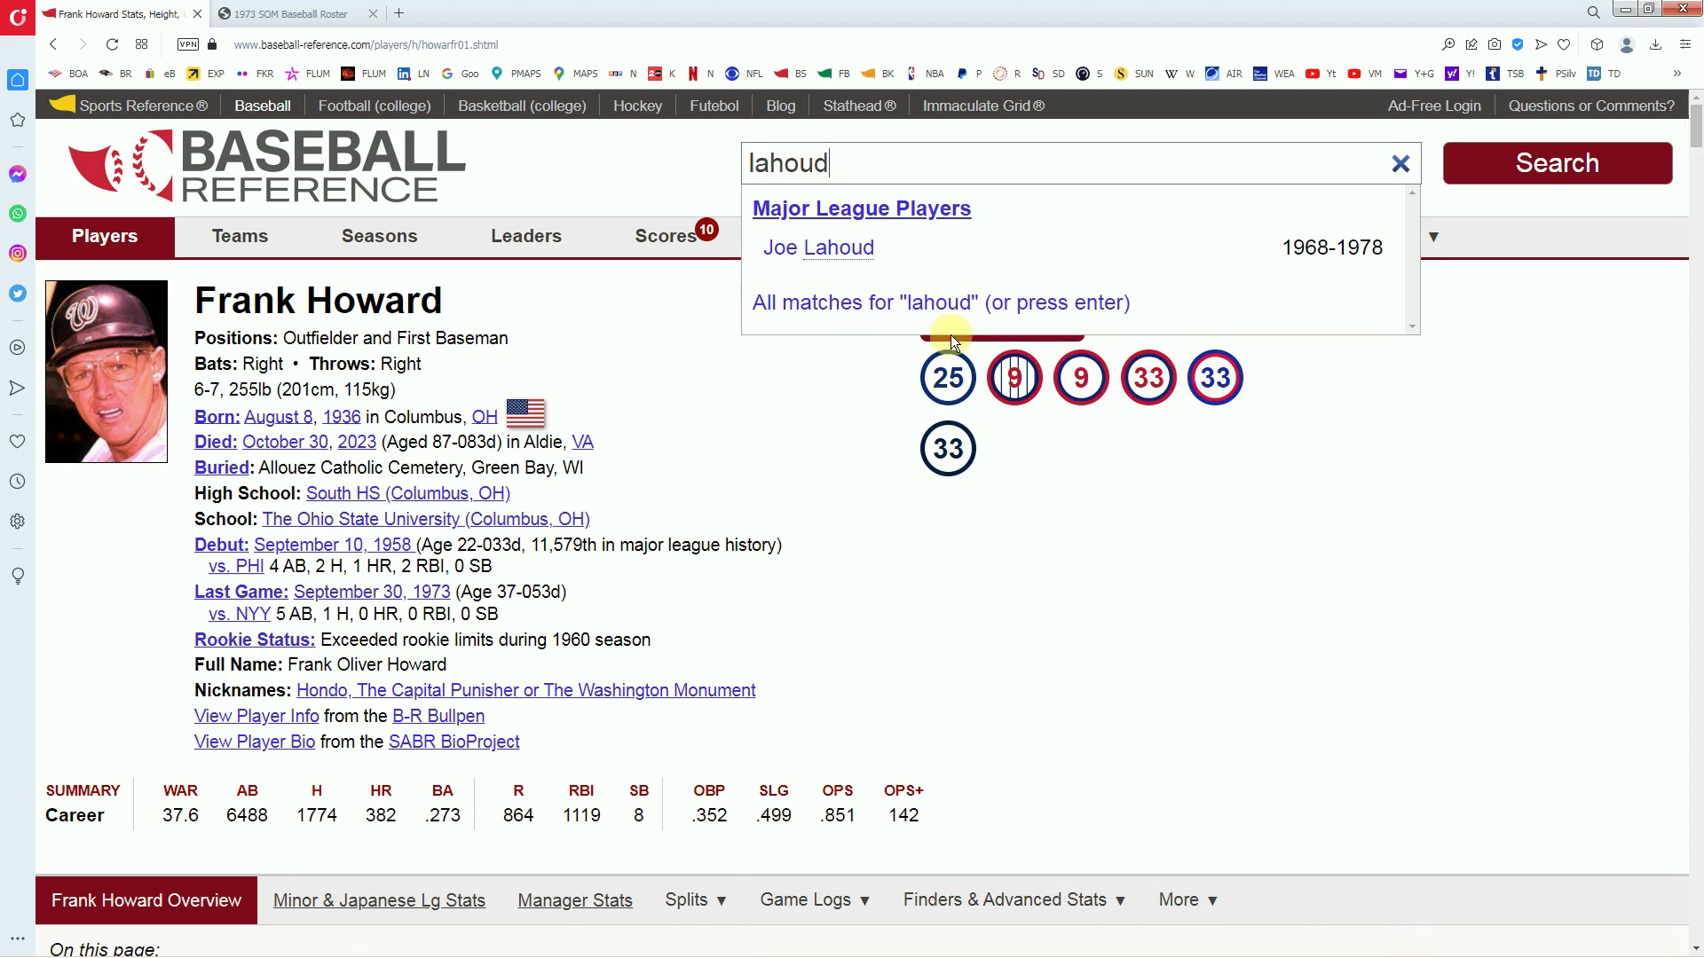
pyautogui.click(847, 253)
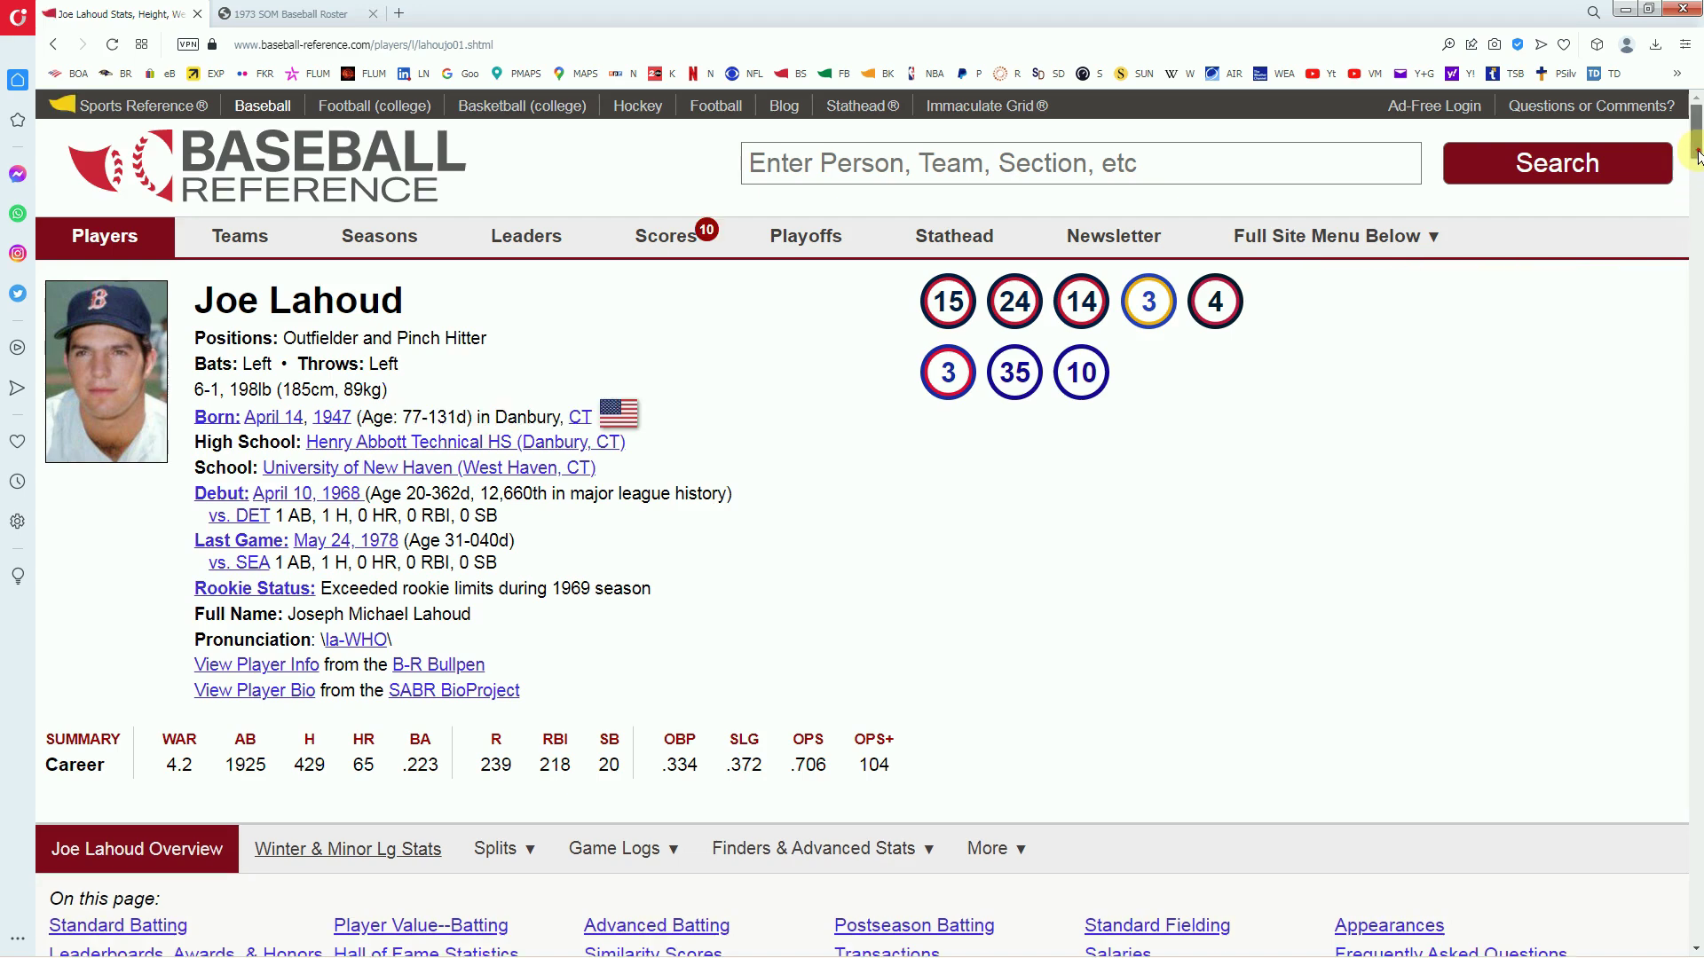
pyautogui.scroll(-12, 1698, 175)
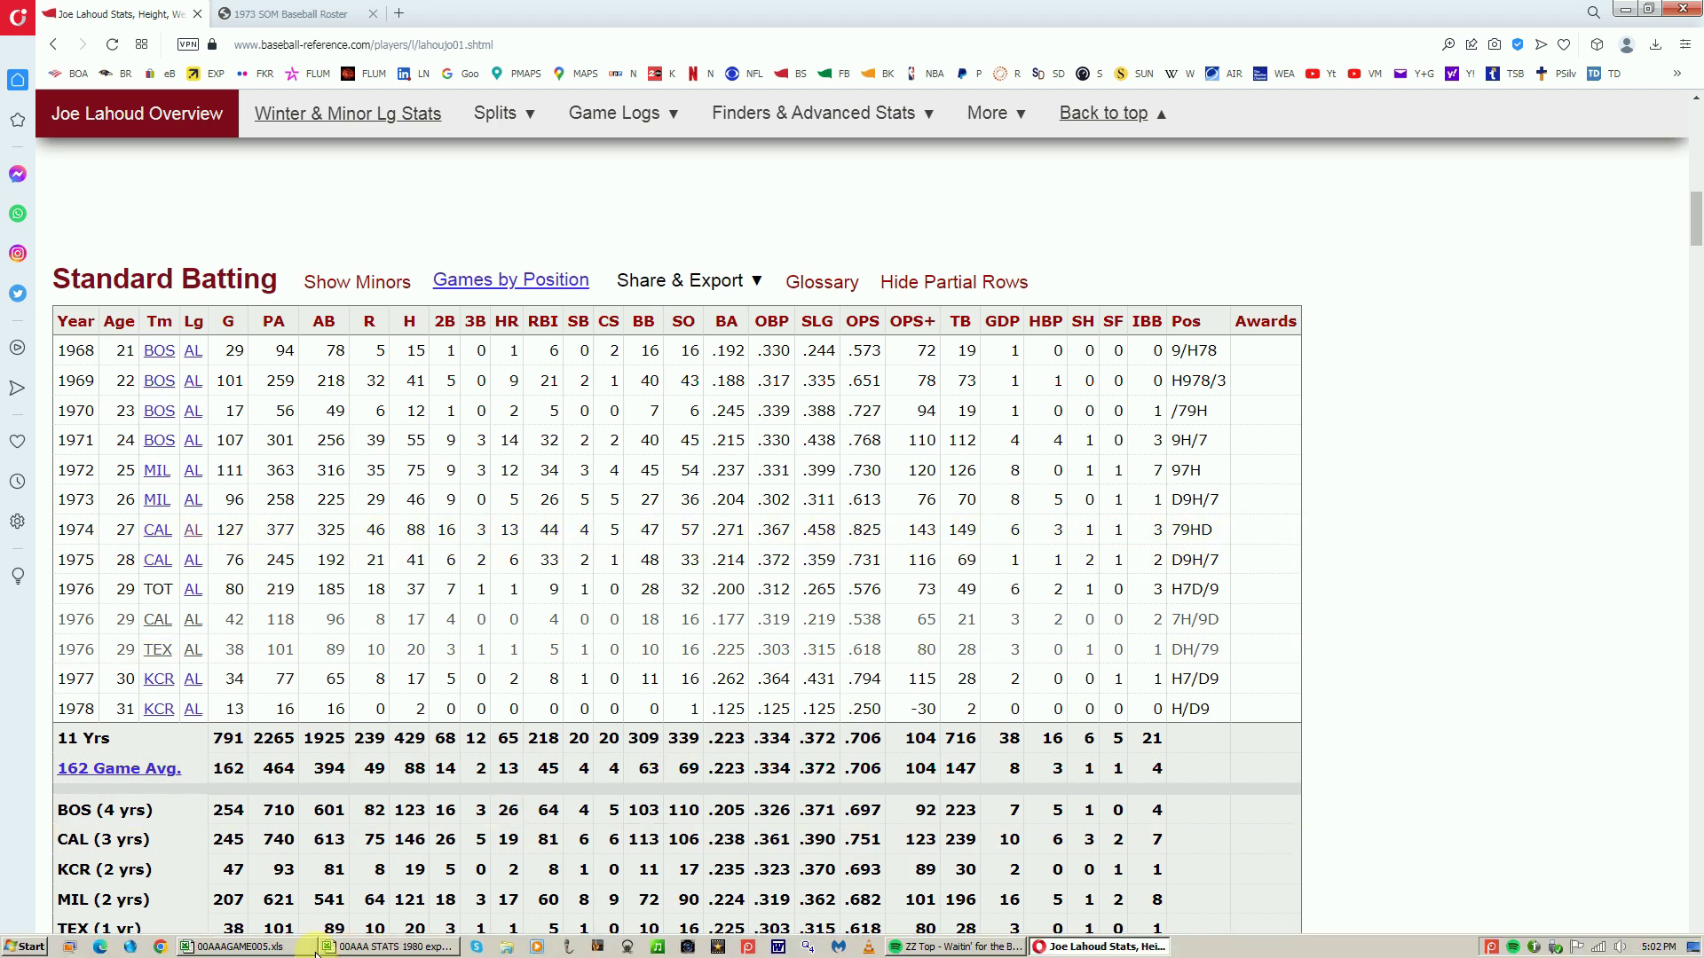
pyautogui.click(292, 946)
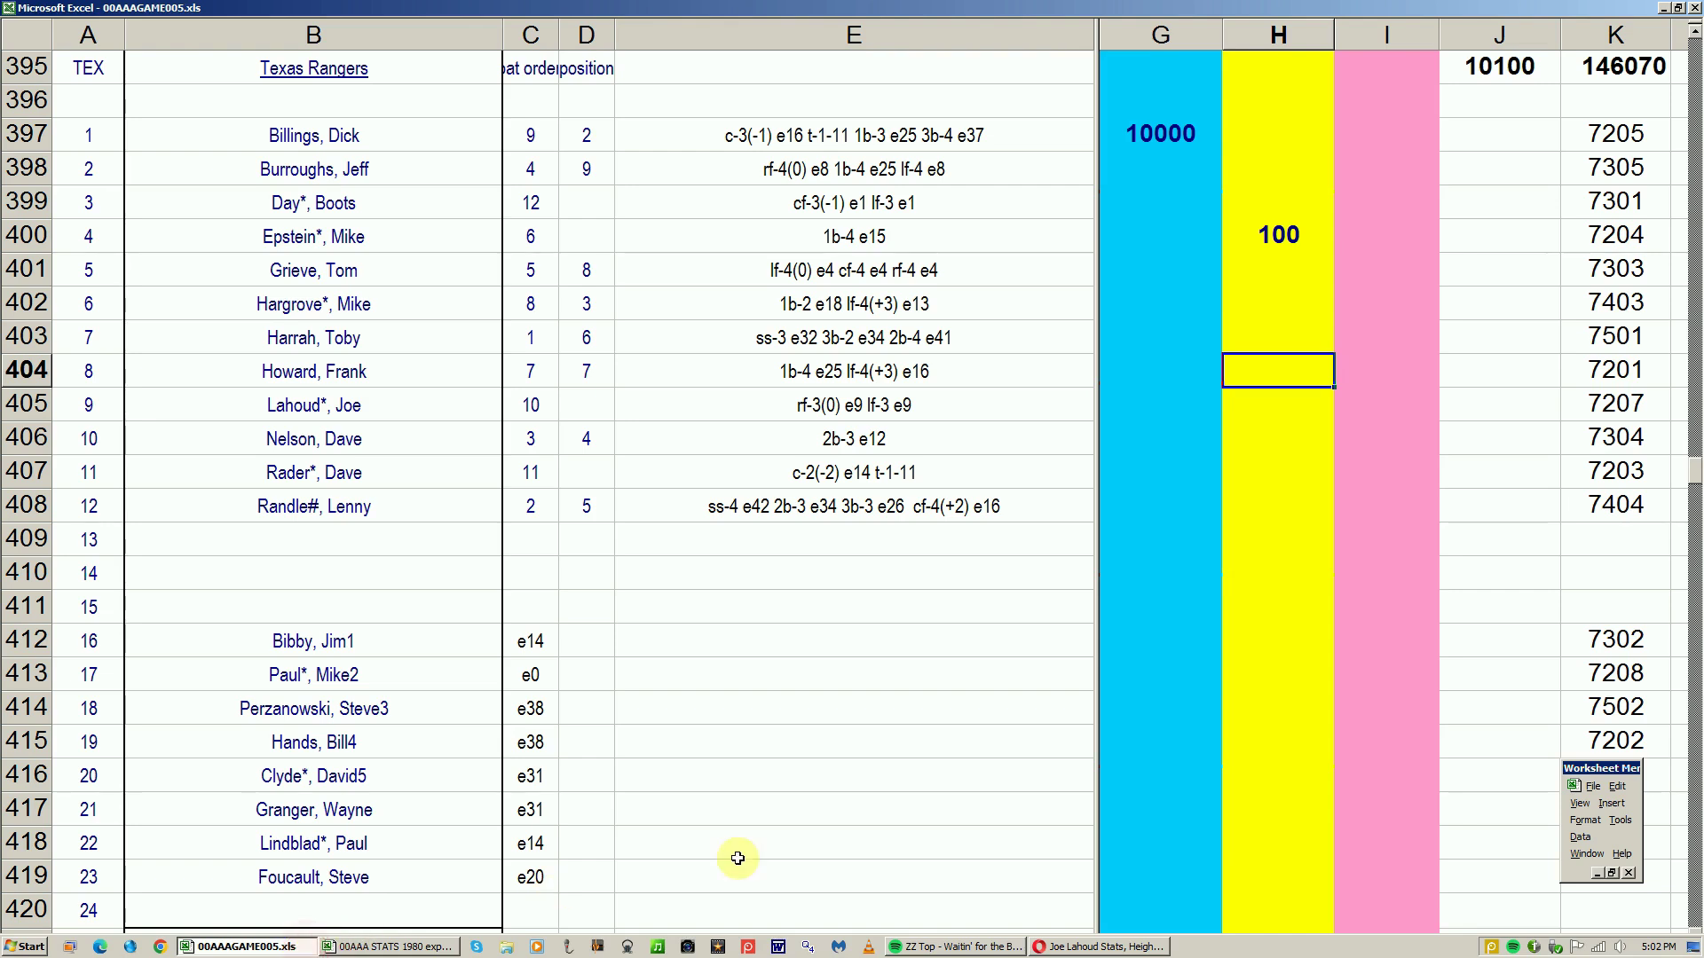
pyautogui.click(1140, 373)
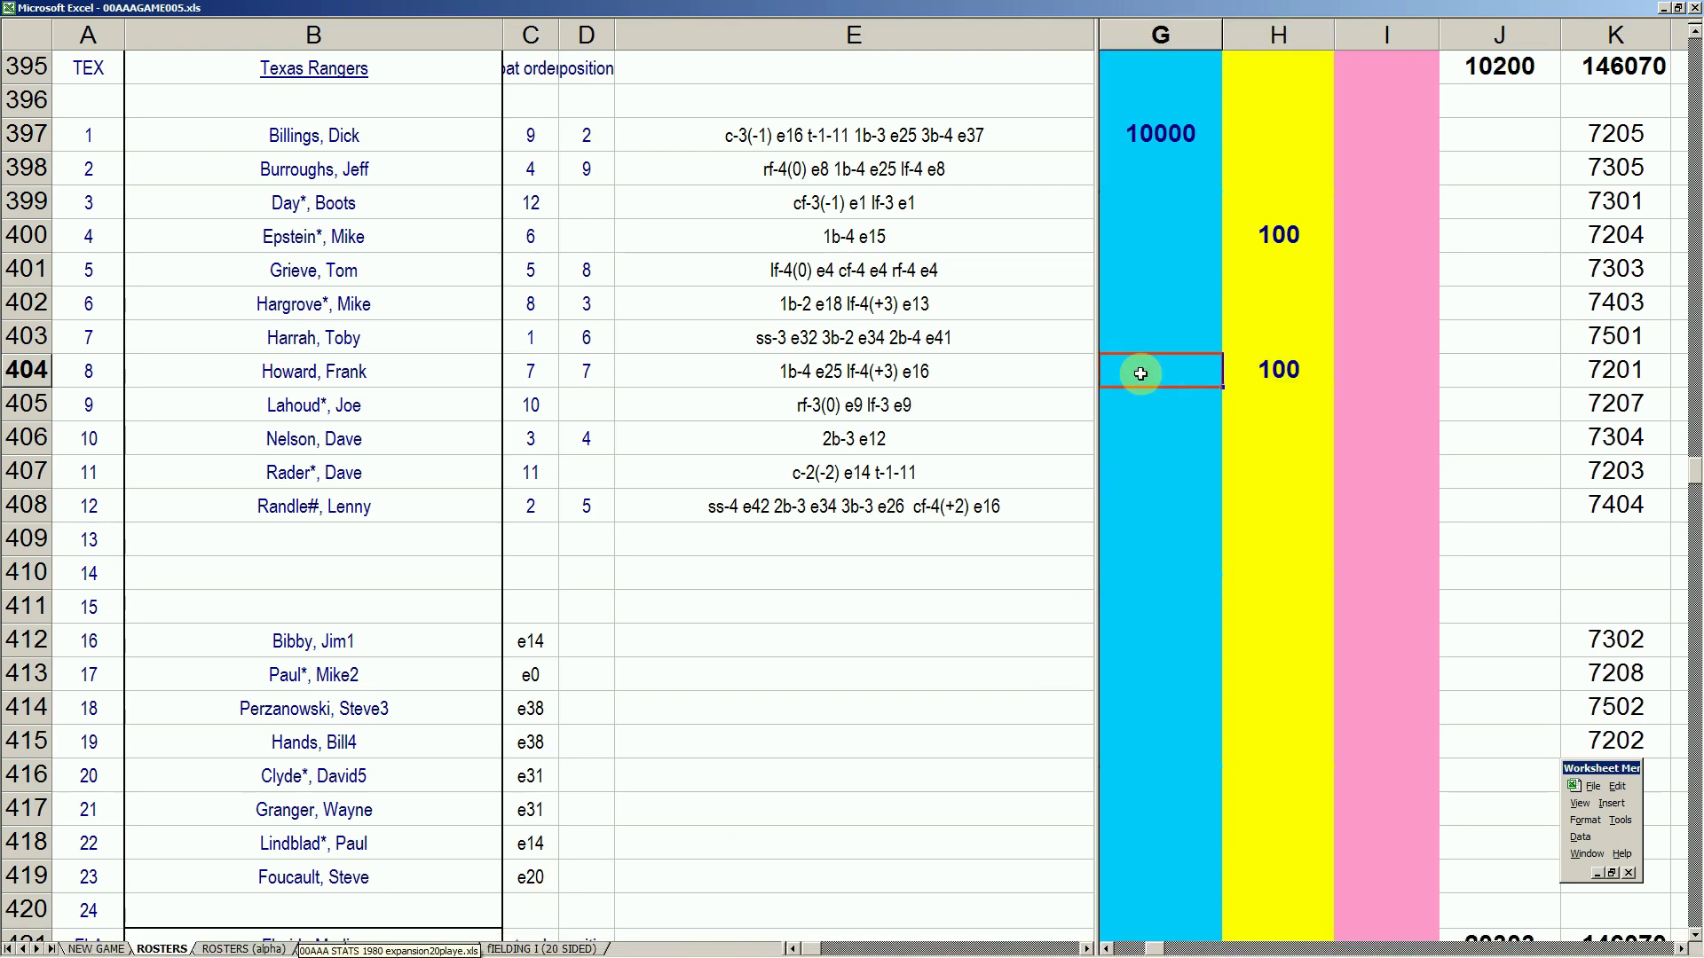
pyautogui.press('Down')
pyautogui.write('10000')
pyautogui.click(1141, 374)
pyautogui.press('Down')
pyautogui.click(1140, 374)
pyautogui.press('Down')
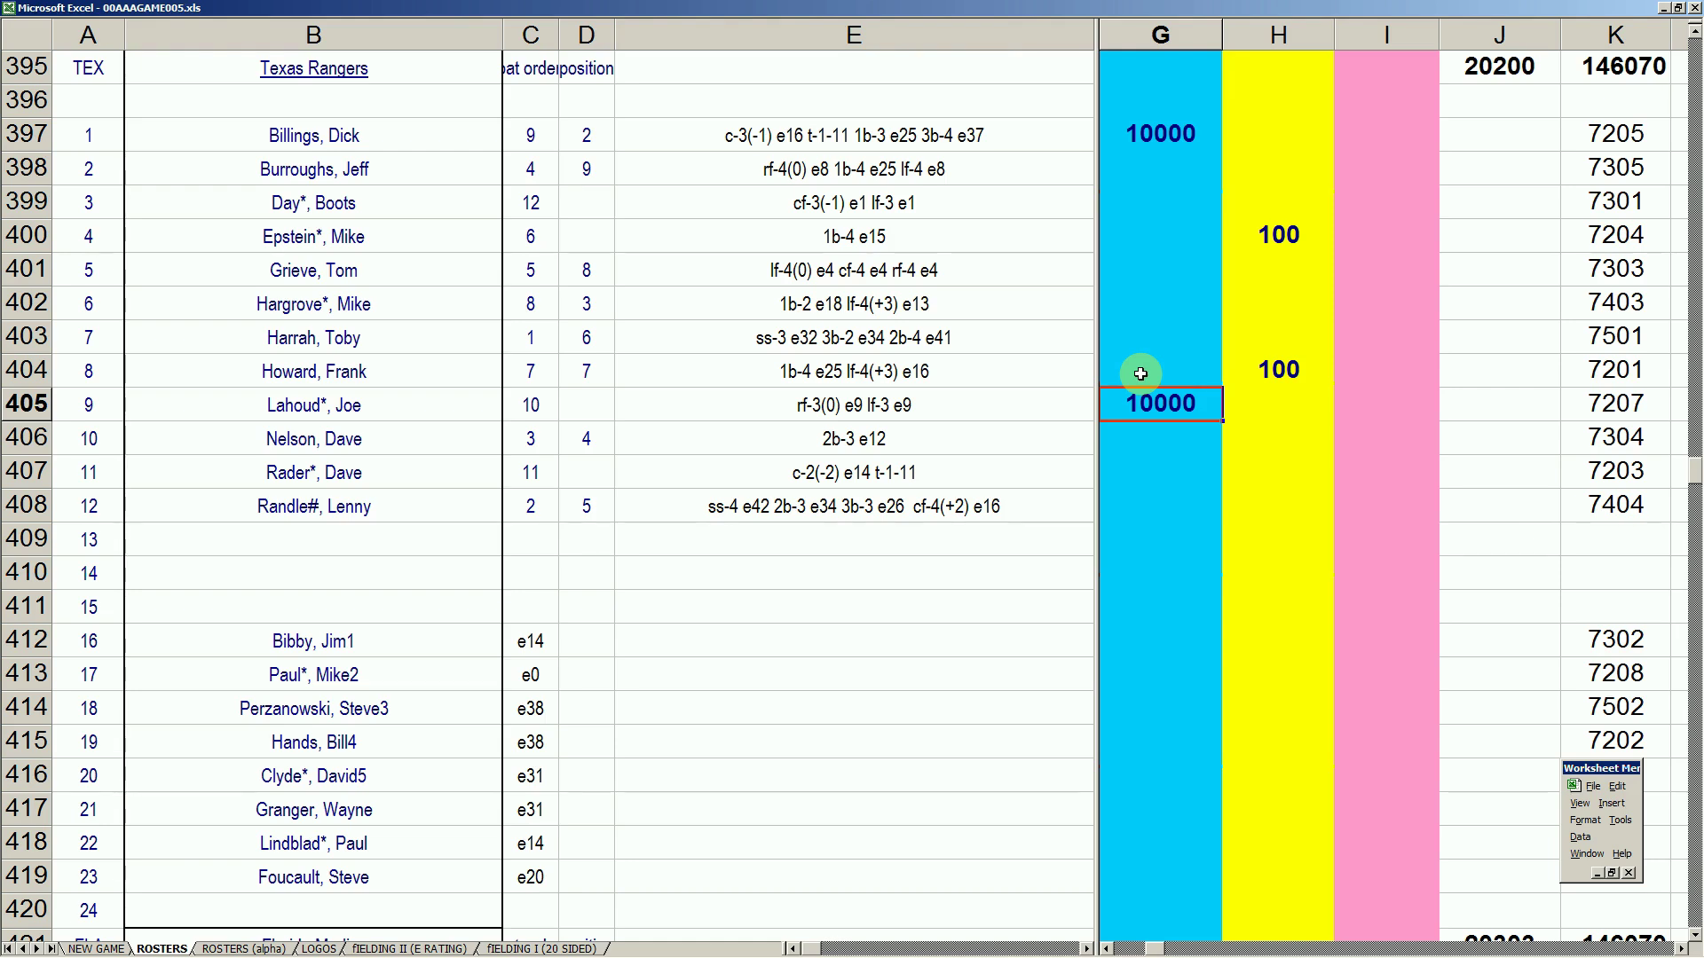
pyautogui.moveTo(727, 957)
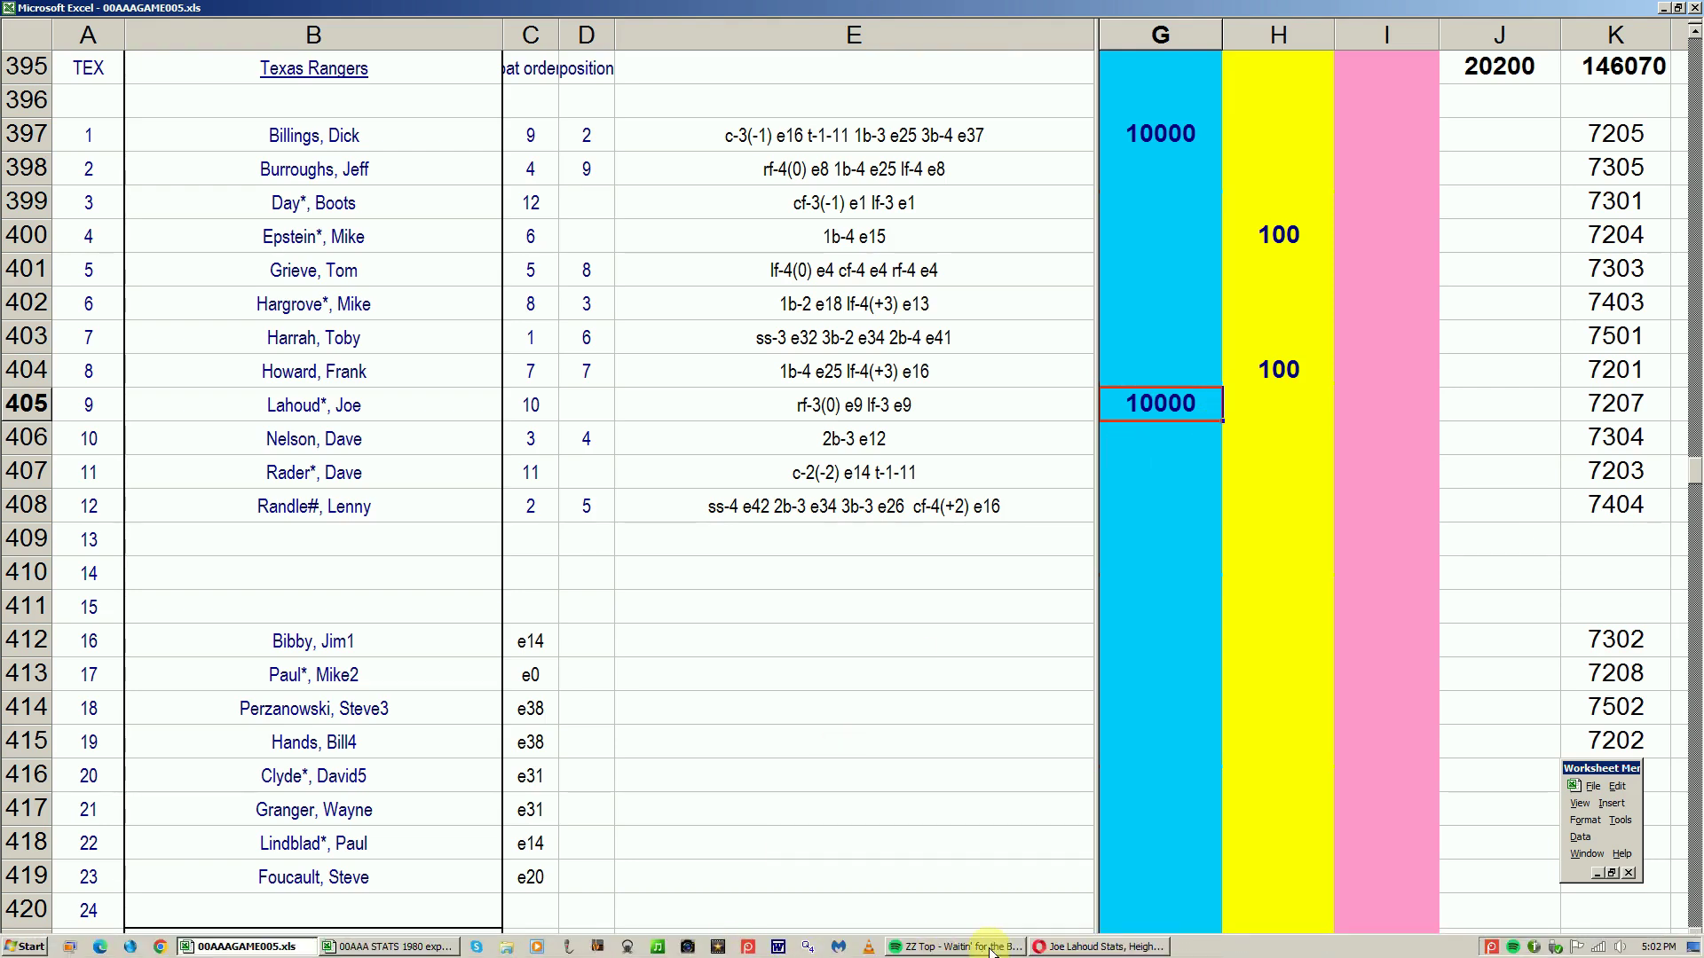
# Step: Return to Baseball Reference in the browser, search for "dave rader" and view Dave Rader's Standard Batting table
pyautogui.click(1076, 943)
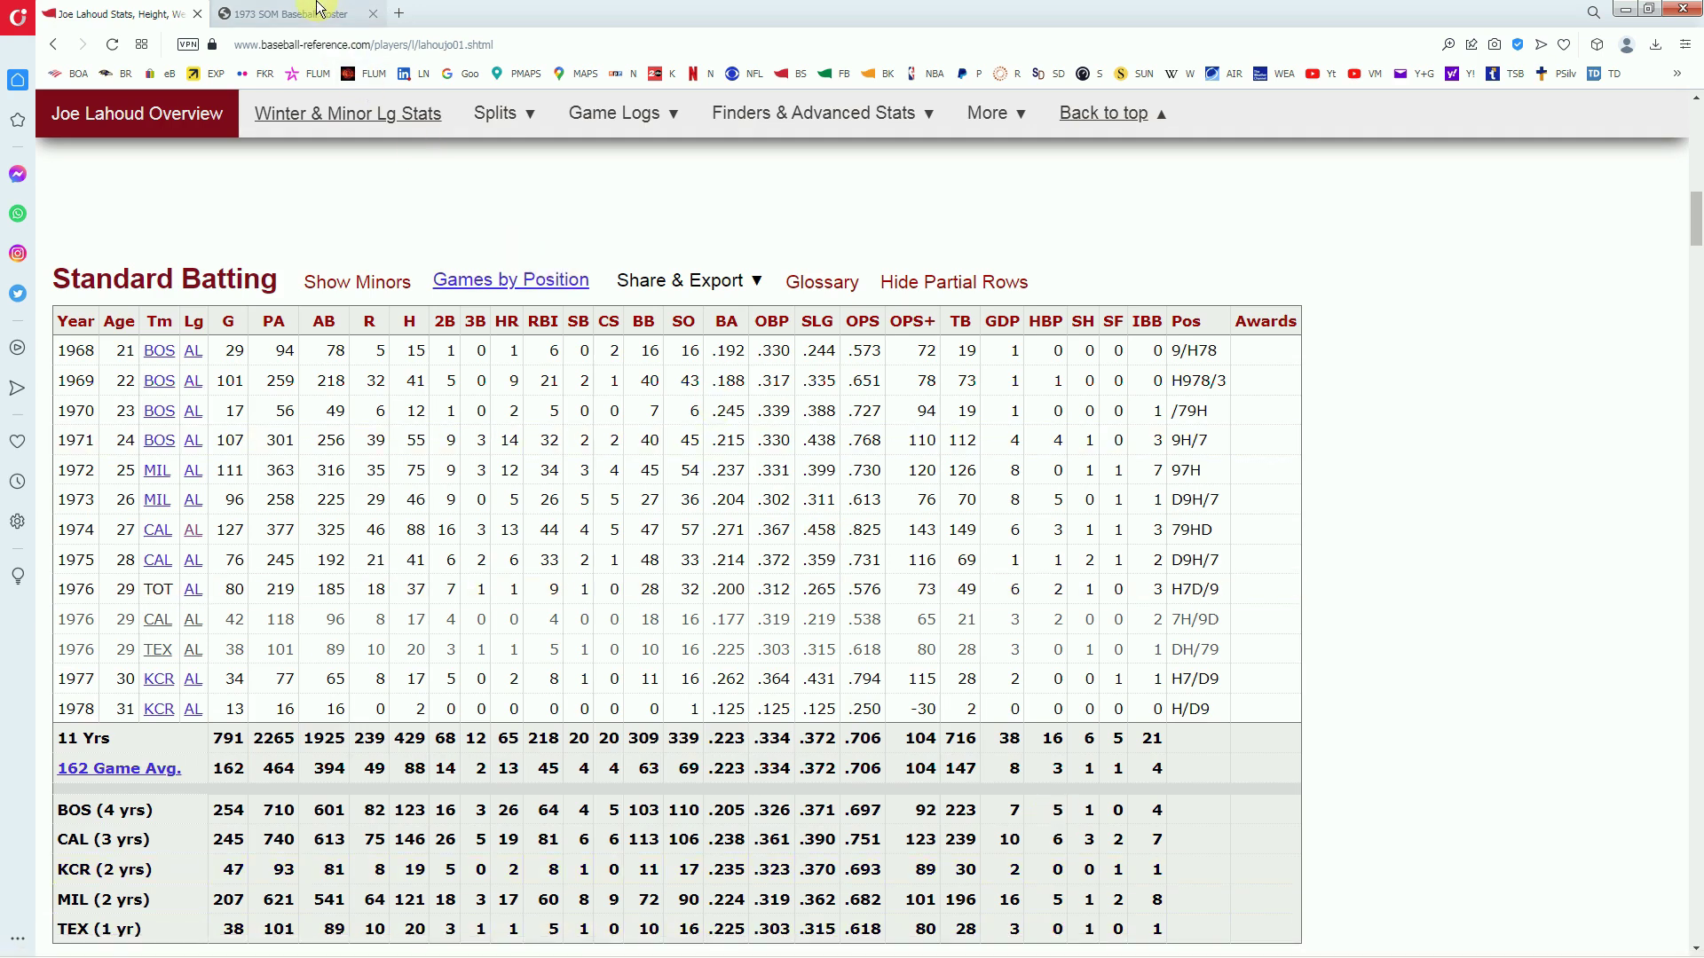
pyautogui.moveTo(1696, 220); pyautogui.dragTo(1695, 129)
pyautogui.click(1278, 159)
pyautogui.write('dave rader')
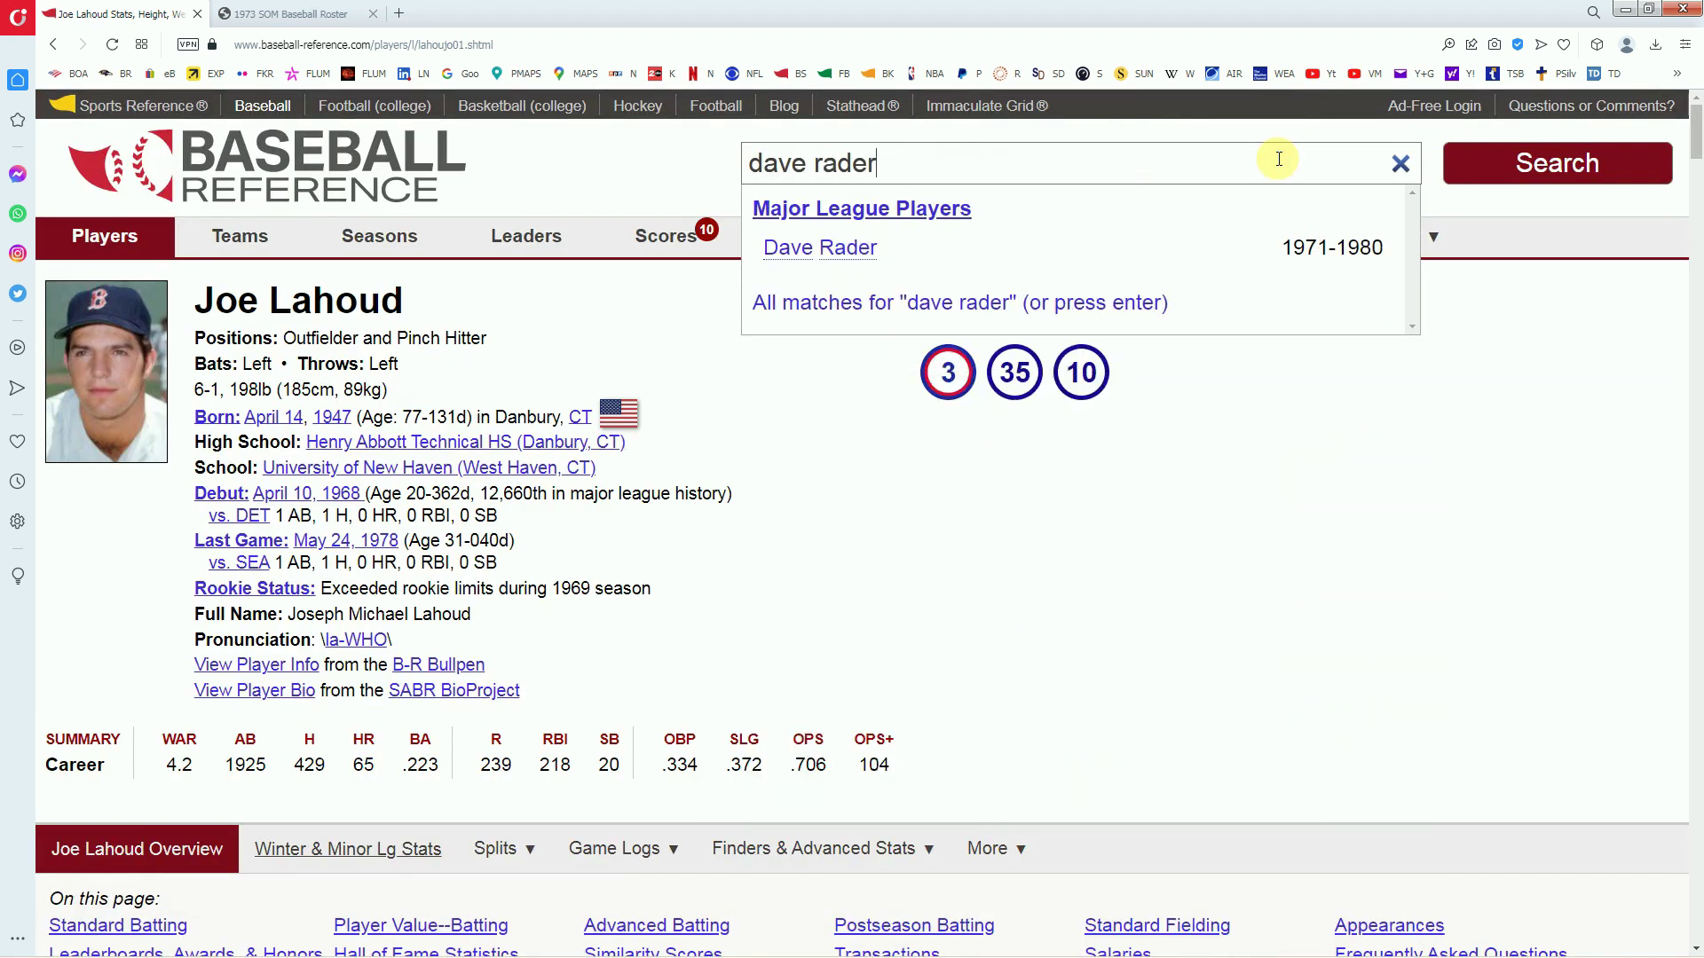
pyautogui.click(845, 247)
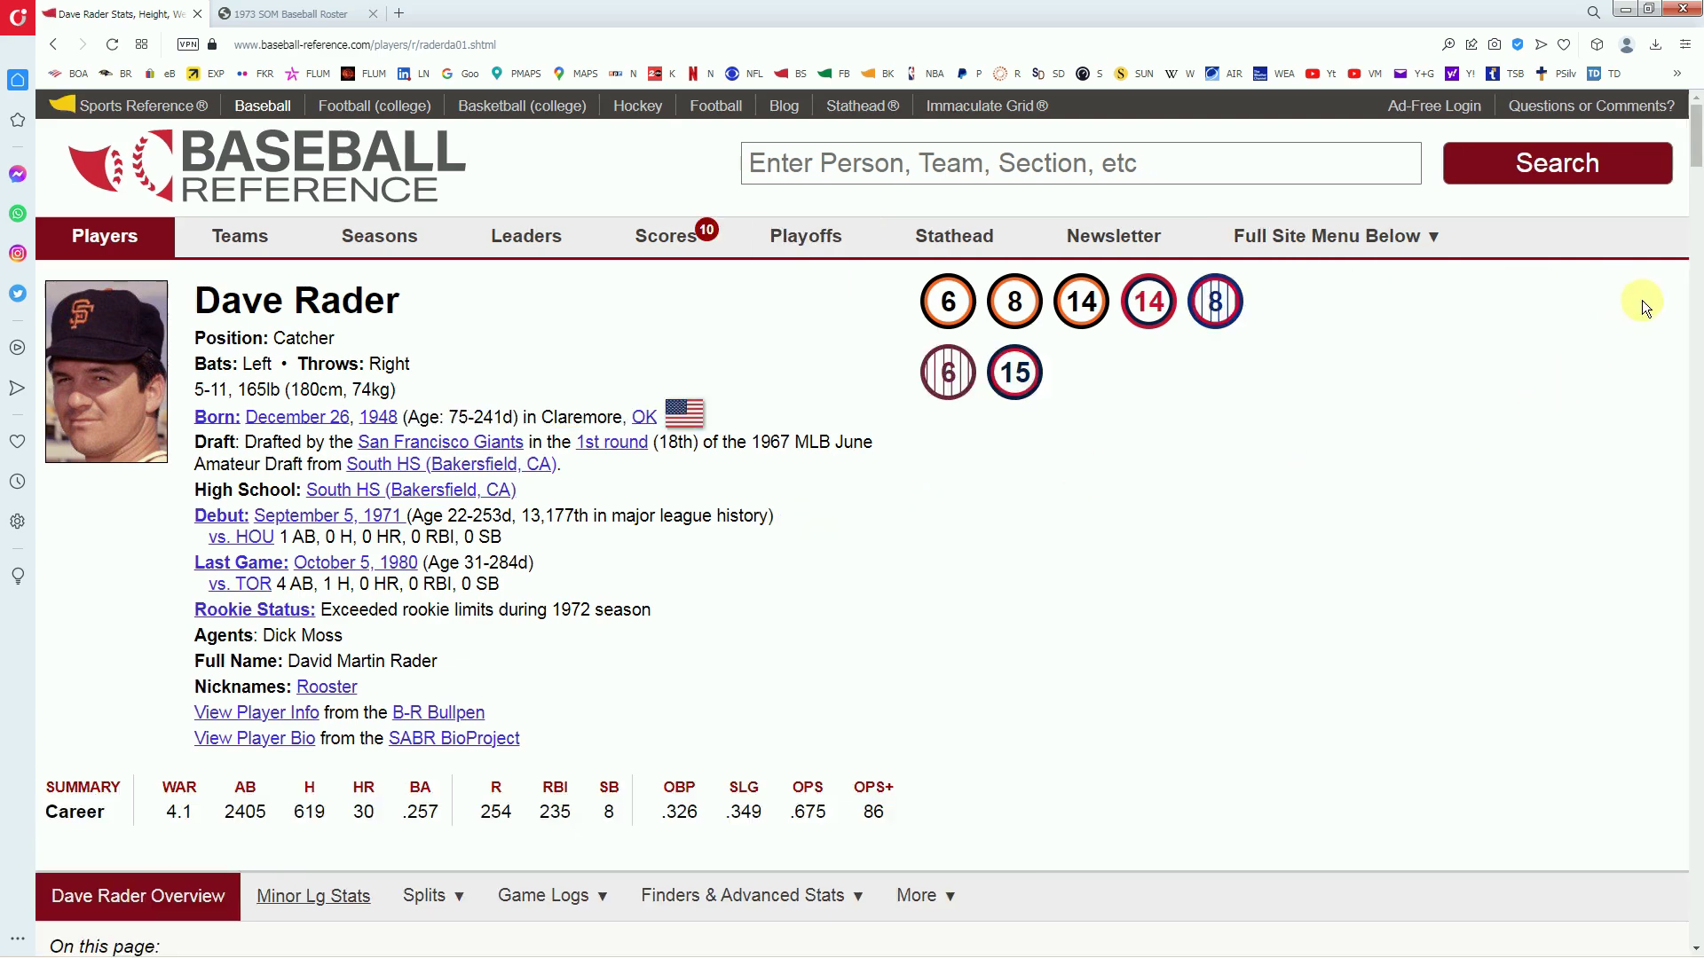
pyautogui.moveTo(1697, 151); pyautogui.dragTo(1697, 233)
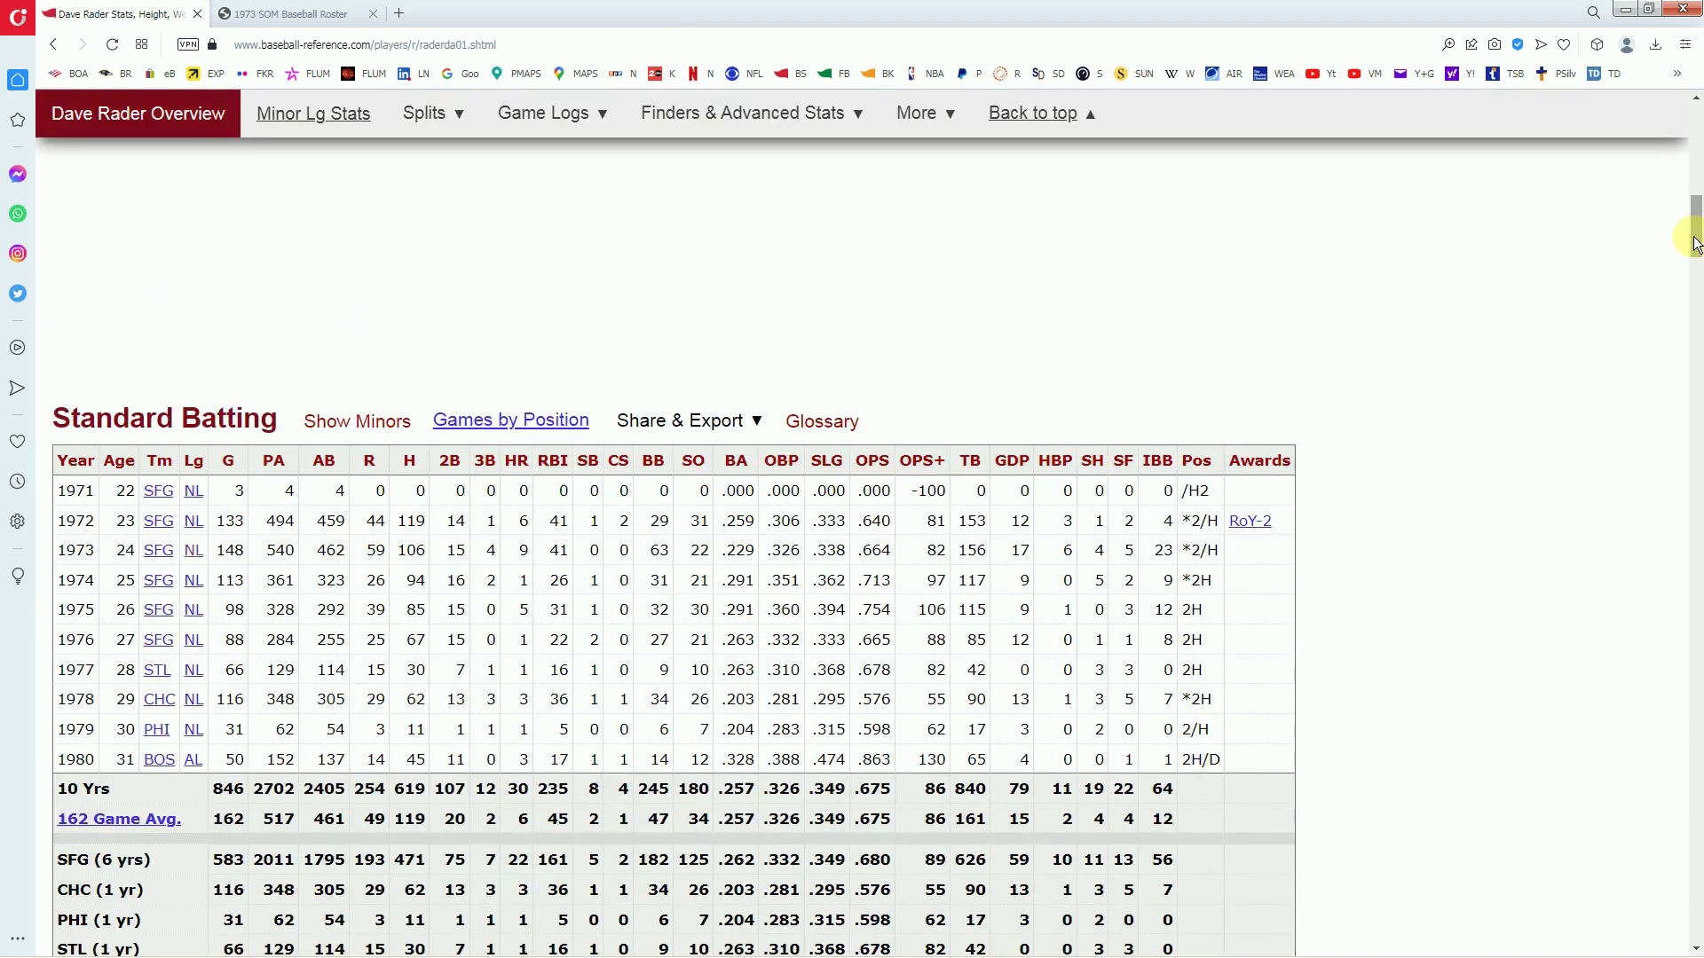
pyautogui.click(177, 544)
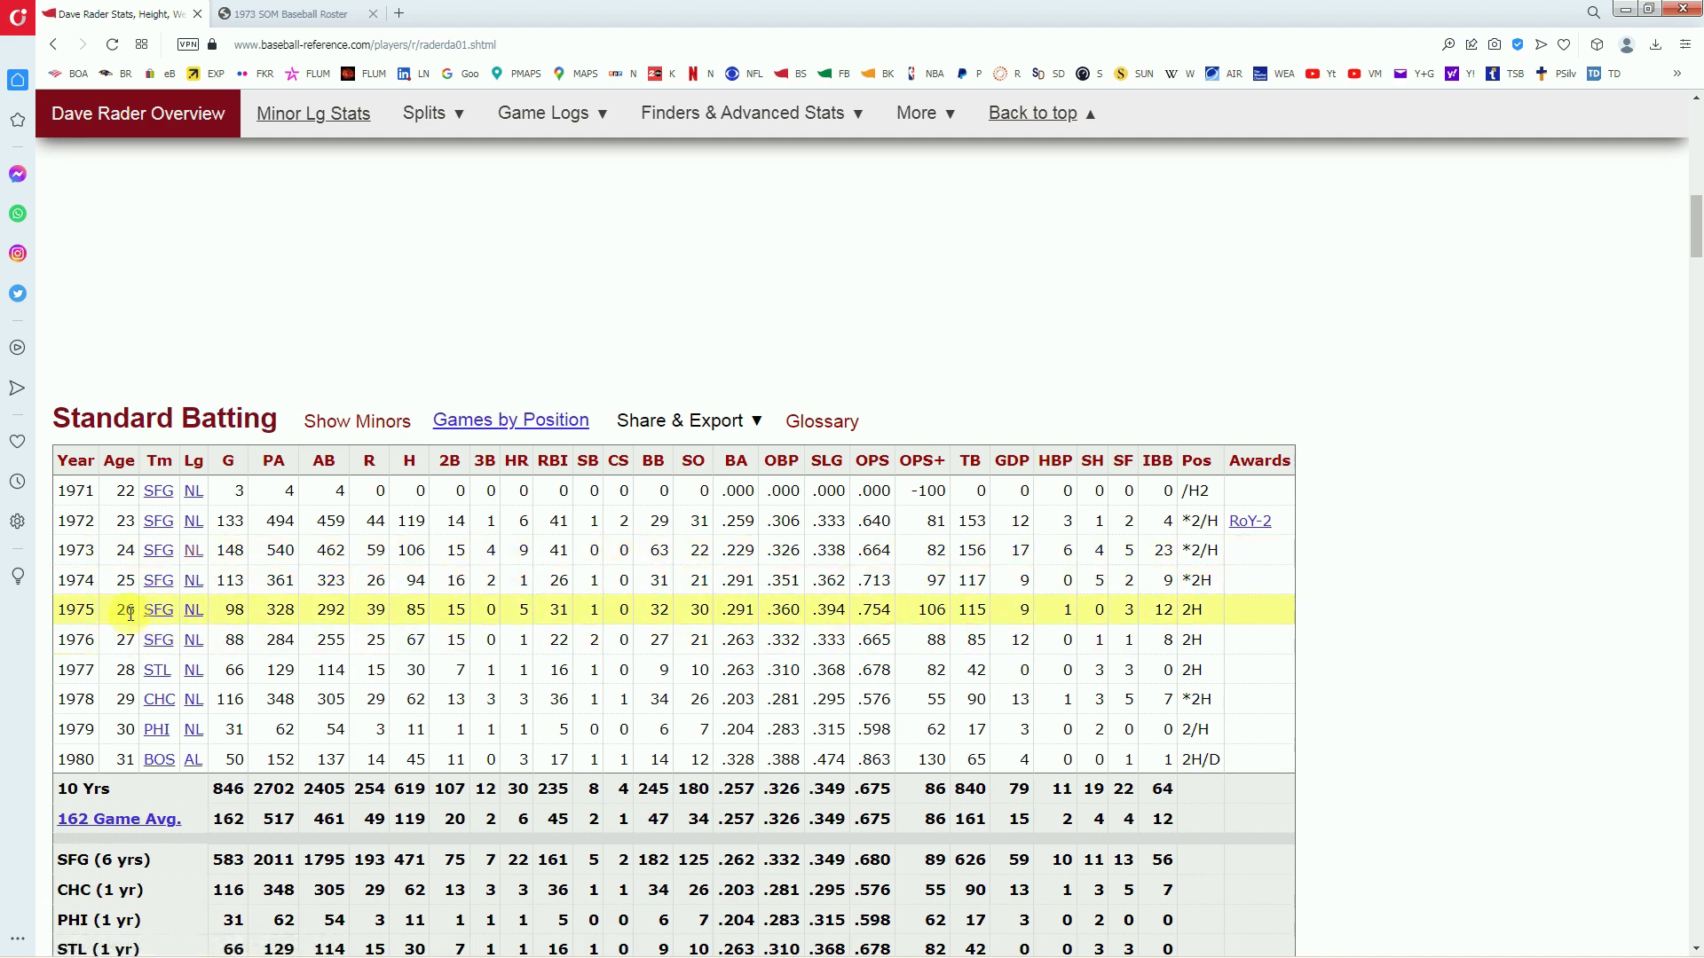
pyautogui.moveTo(253, 952)
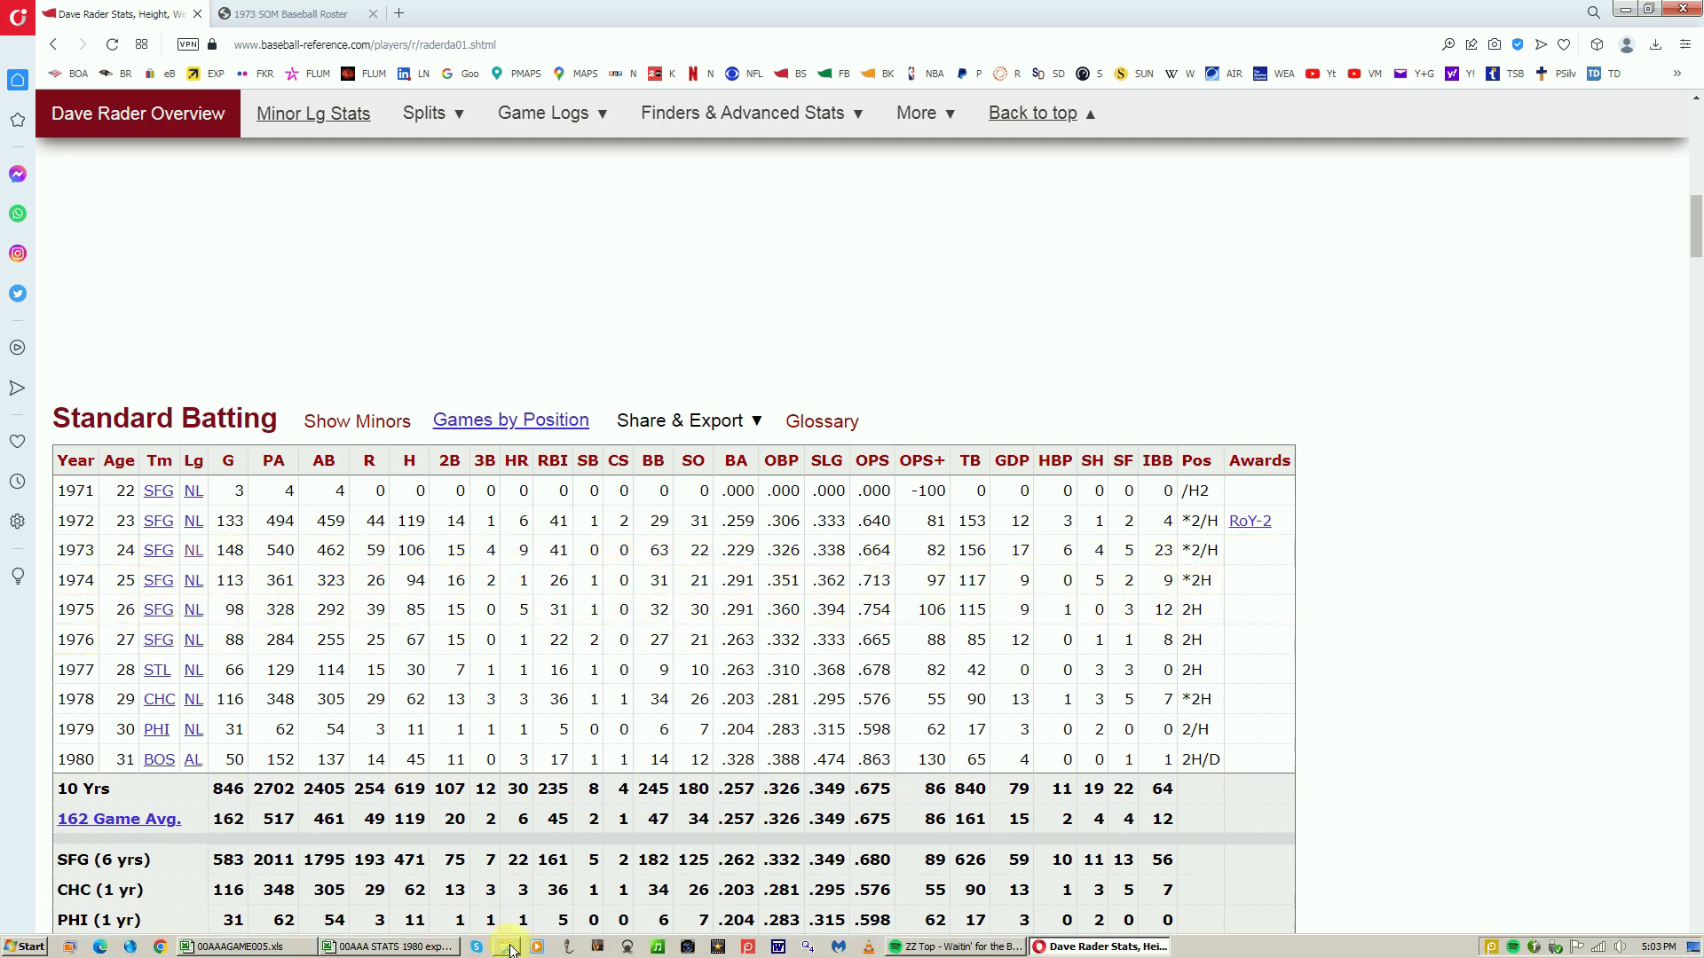
pyautogui.click(293, 951)
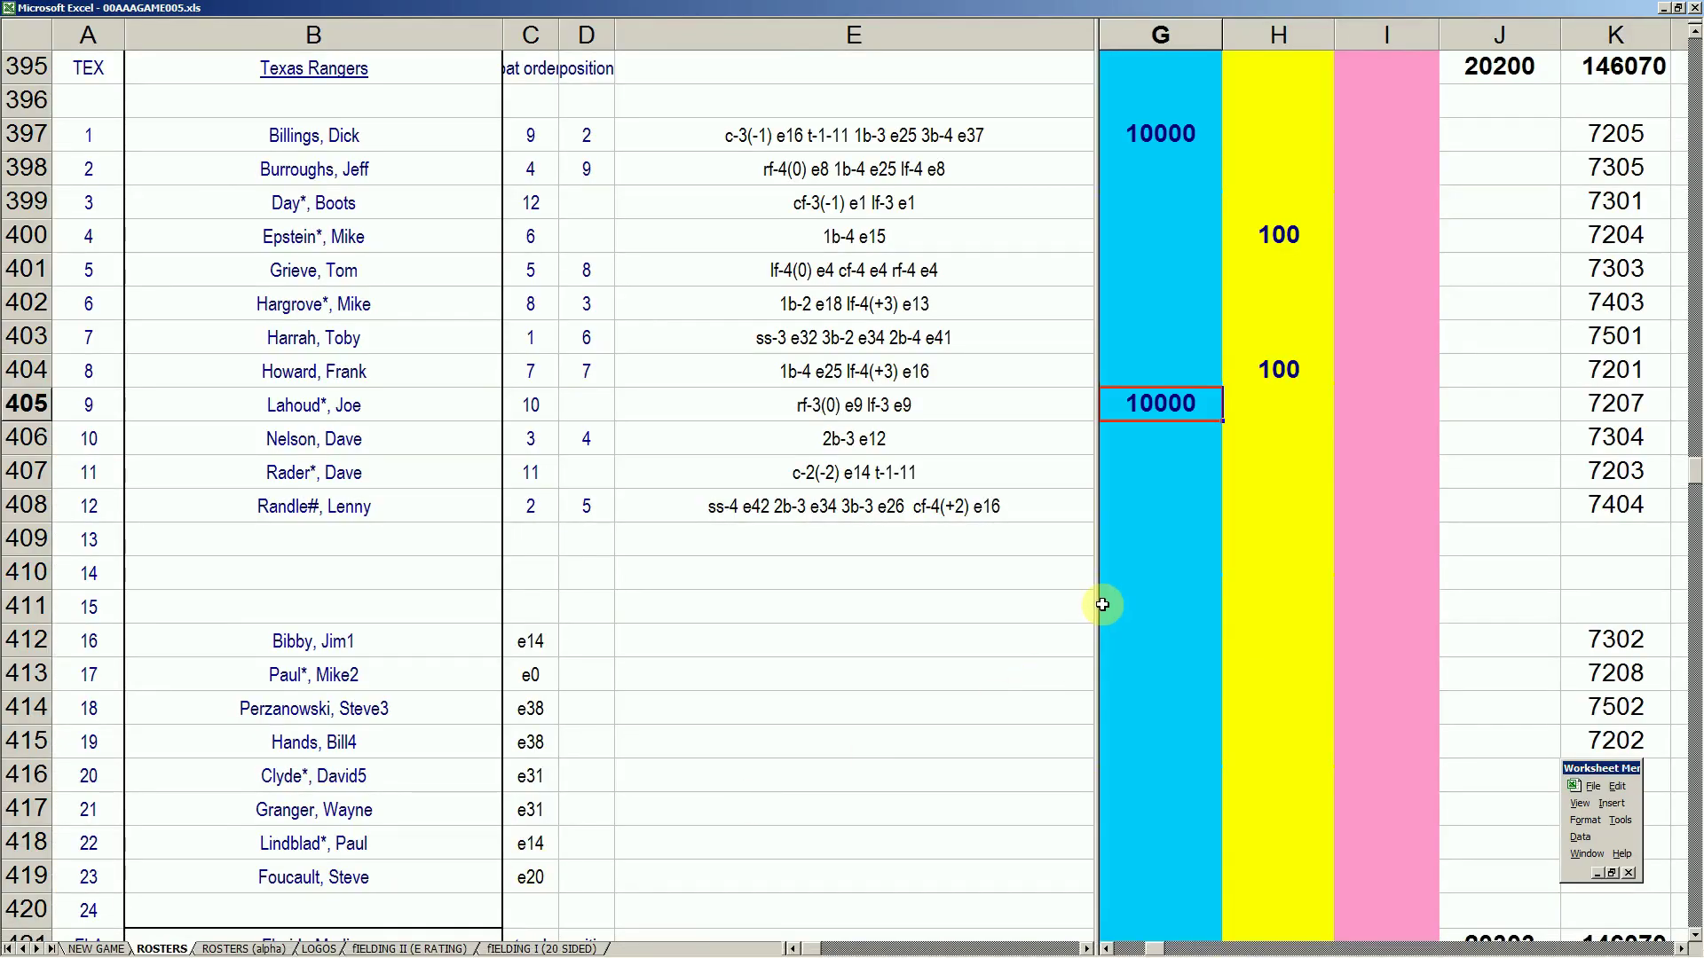
pyautogui.click(1125, 475)
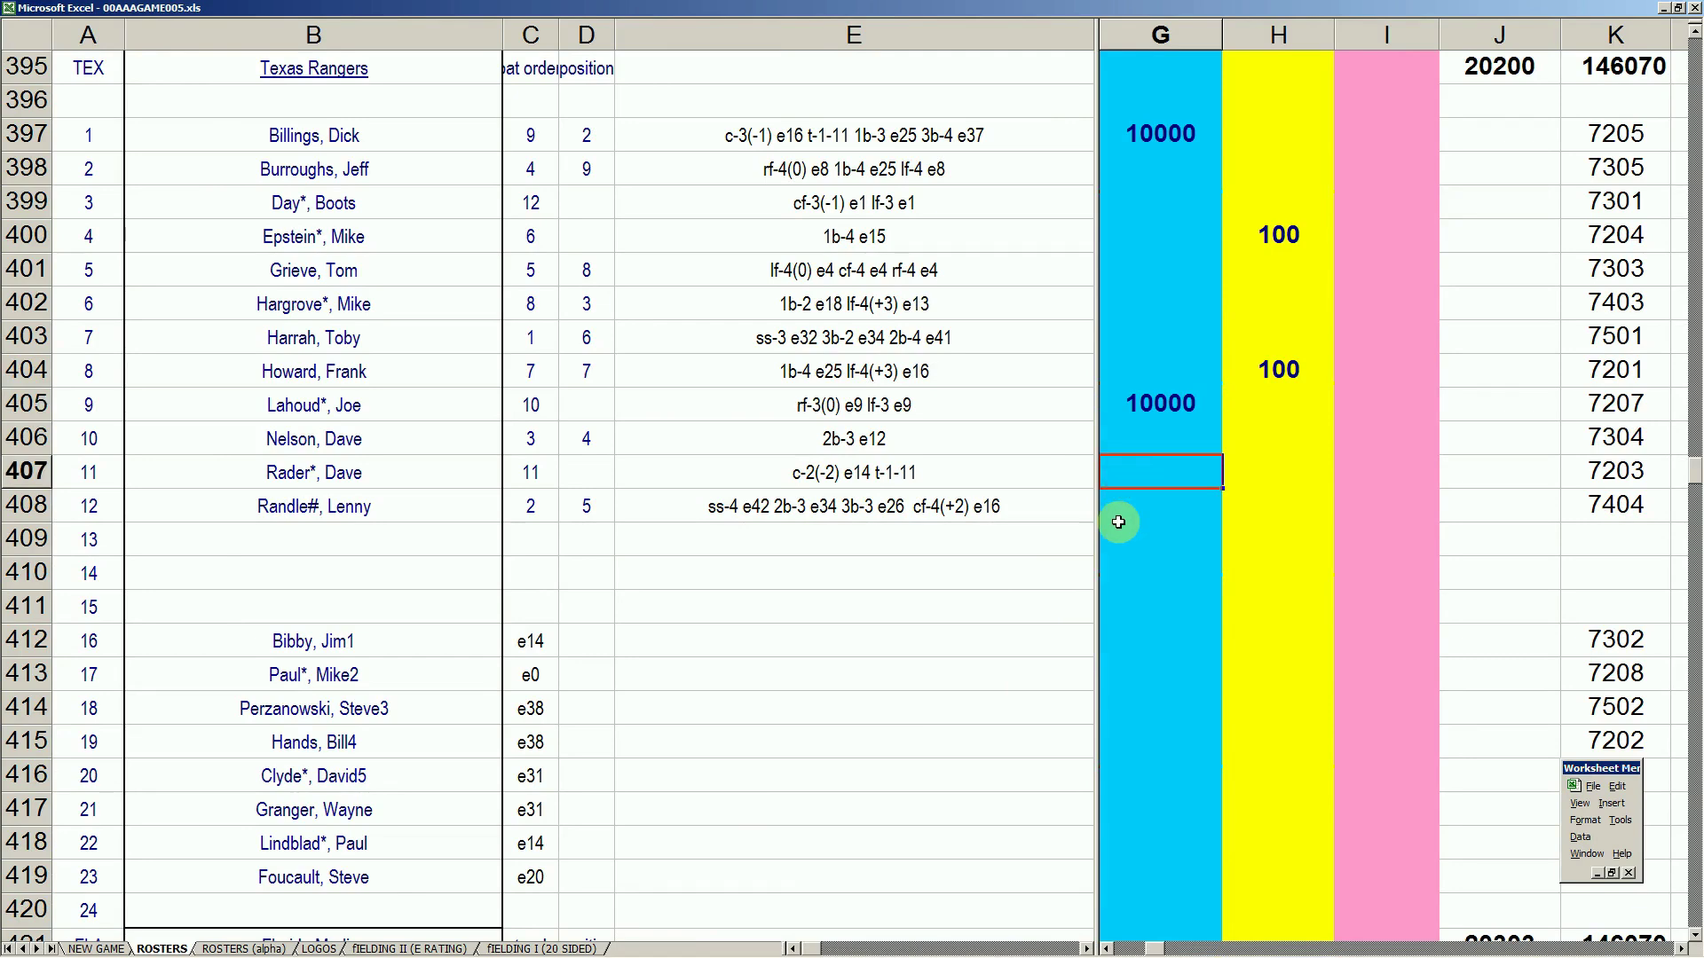
pyautogui.write('10000')
pyautogui.press('Up')
pyautogui.press('Down')
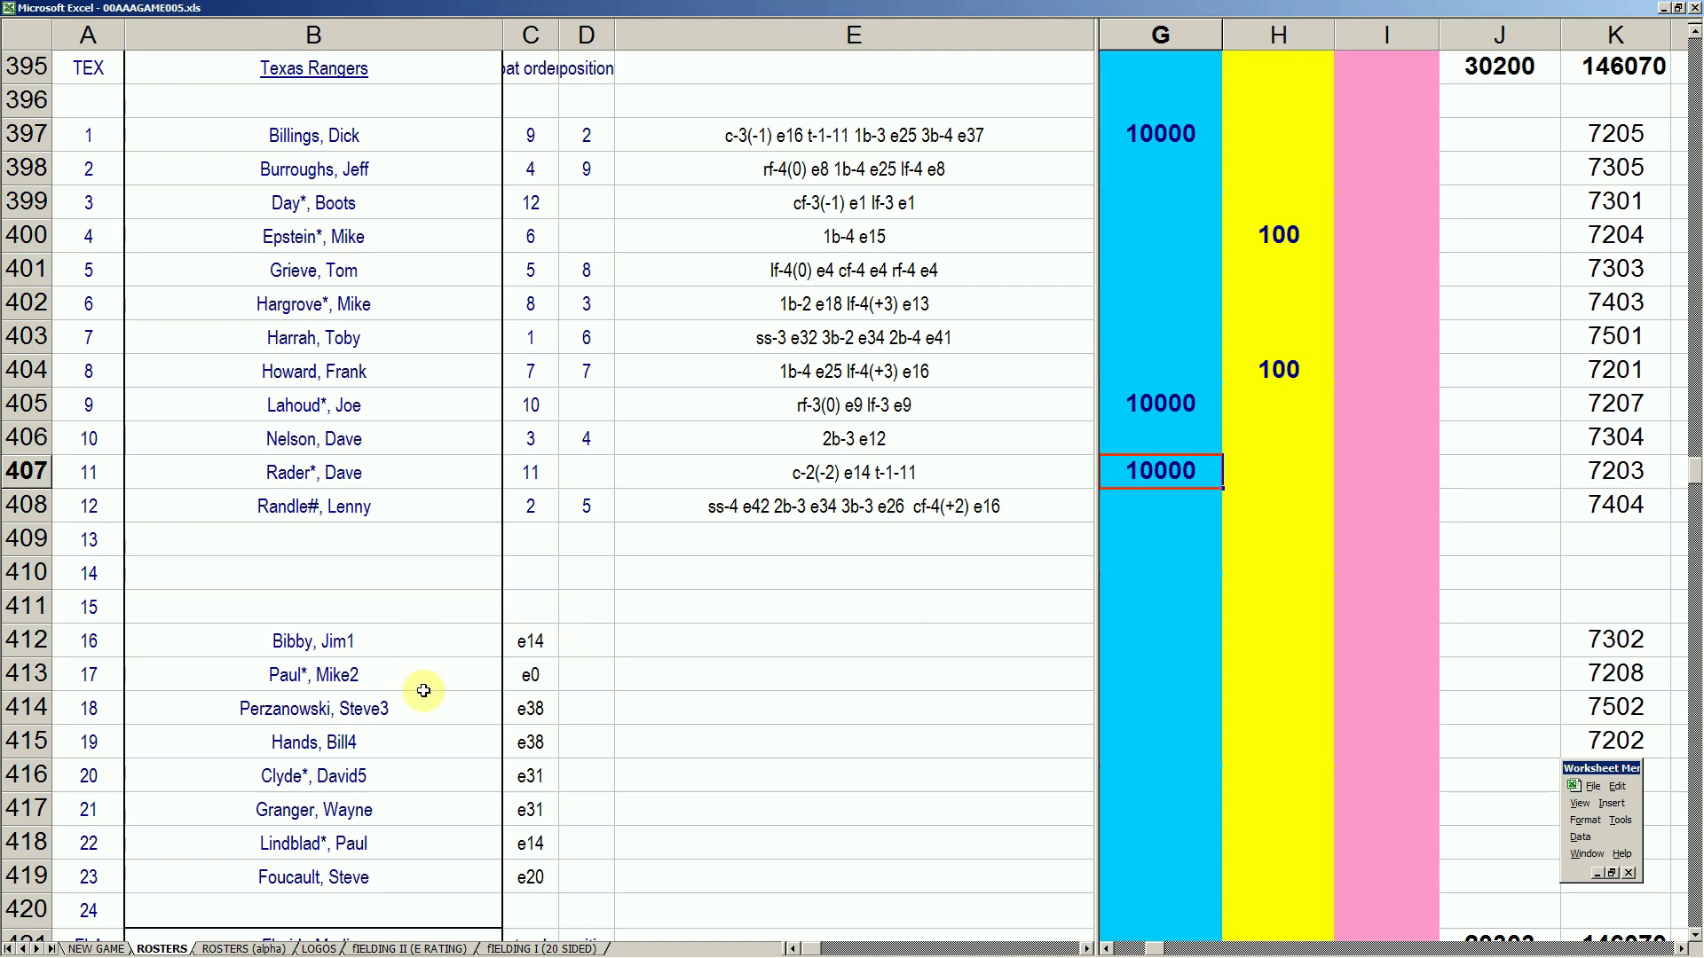
# Step: Go back to the browser, search Baseball Reference for "mike paul" and view Mike Paul's Standard Pitching table
pyautogui.click(1097, 952)
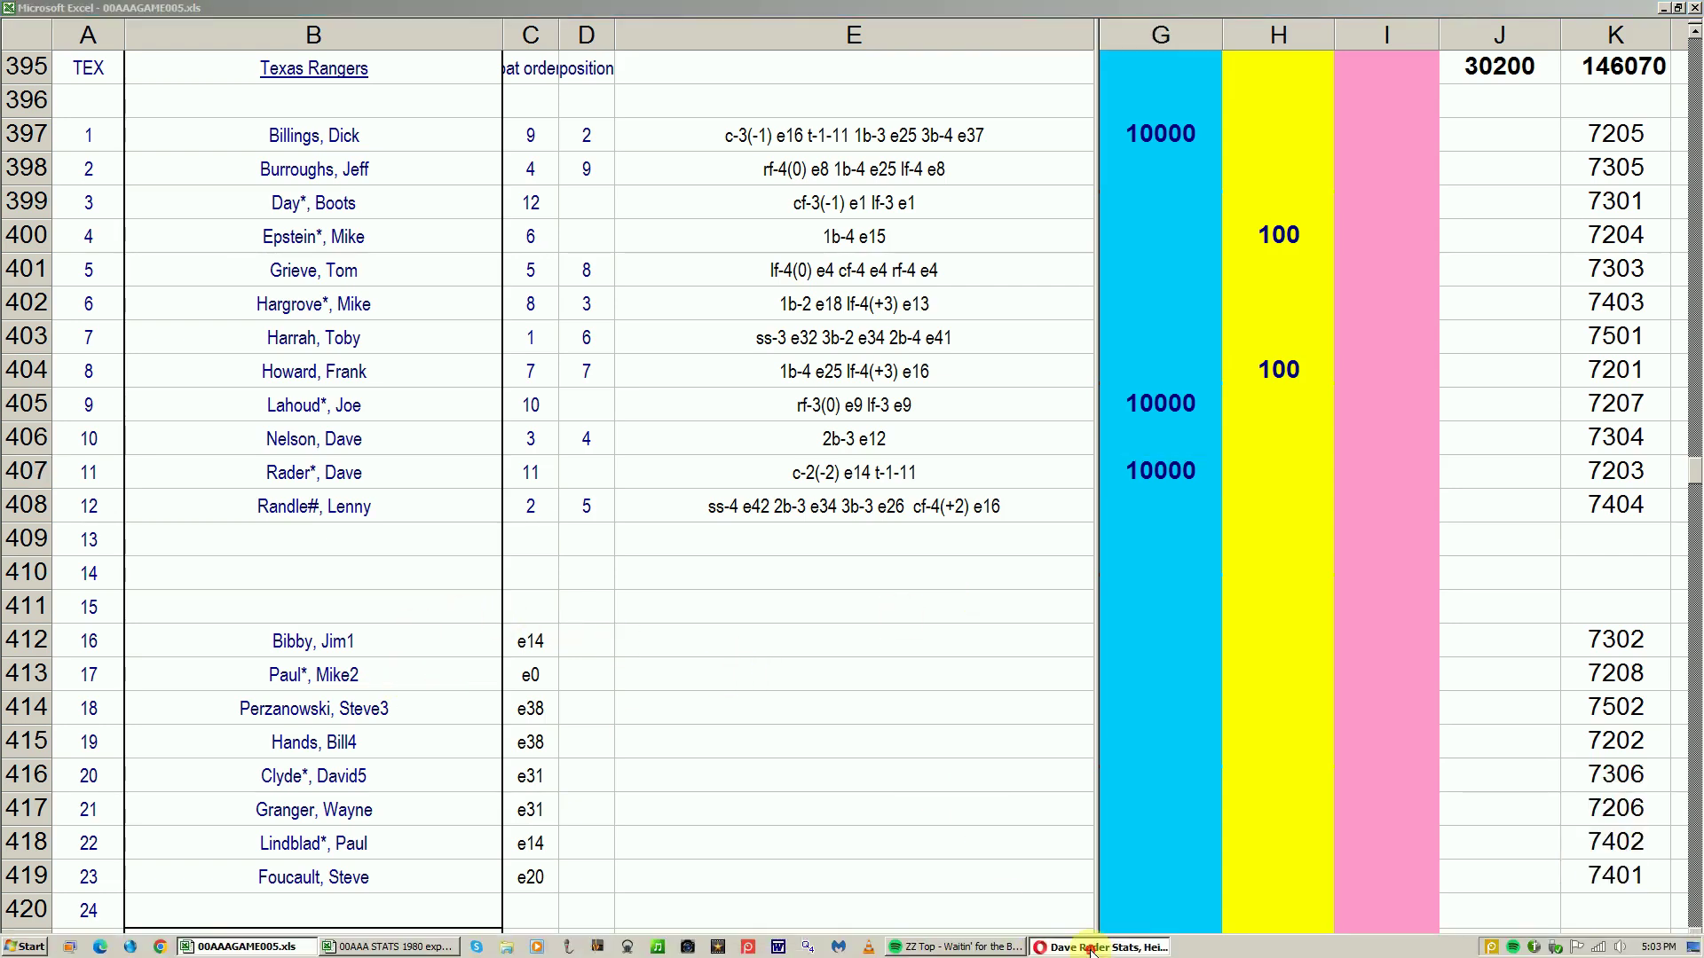
pyautogui.moveTo(1692, 240); pyautogui.dragTo(1696, 115)
pyautogui.click(1342, 153)
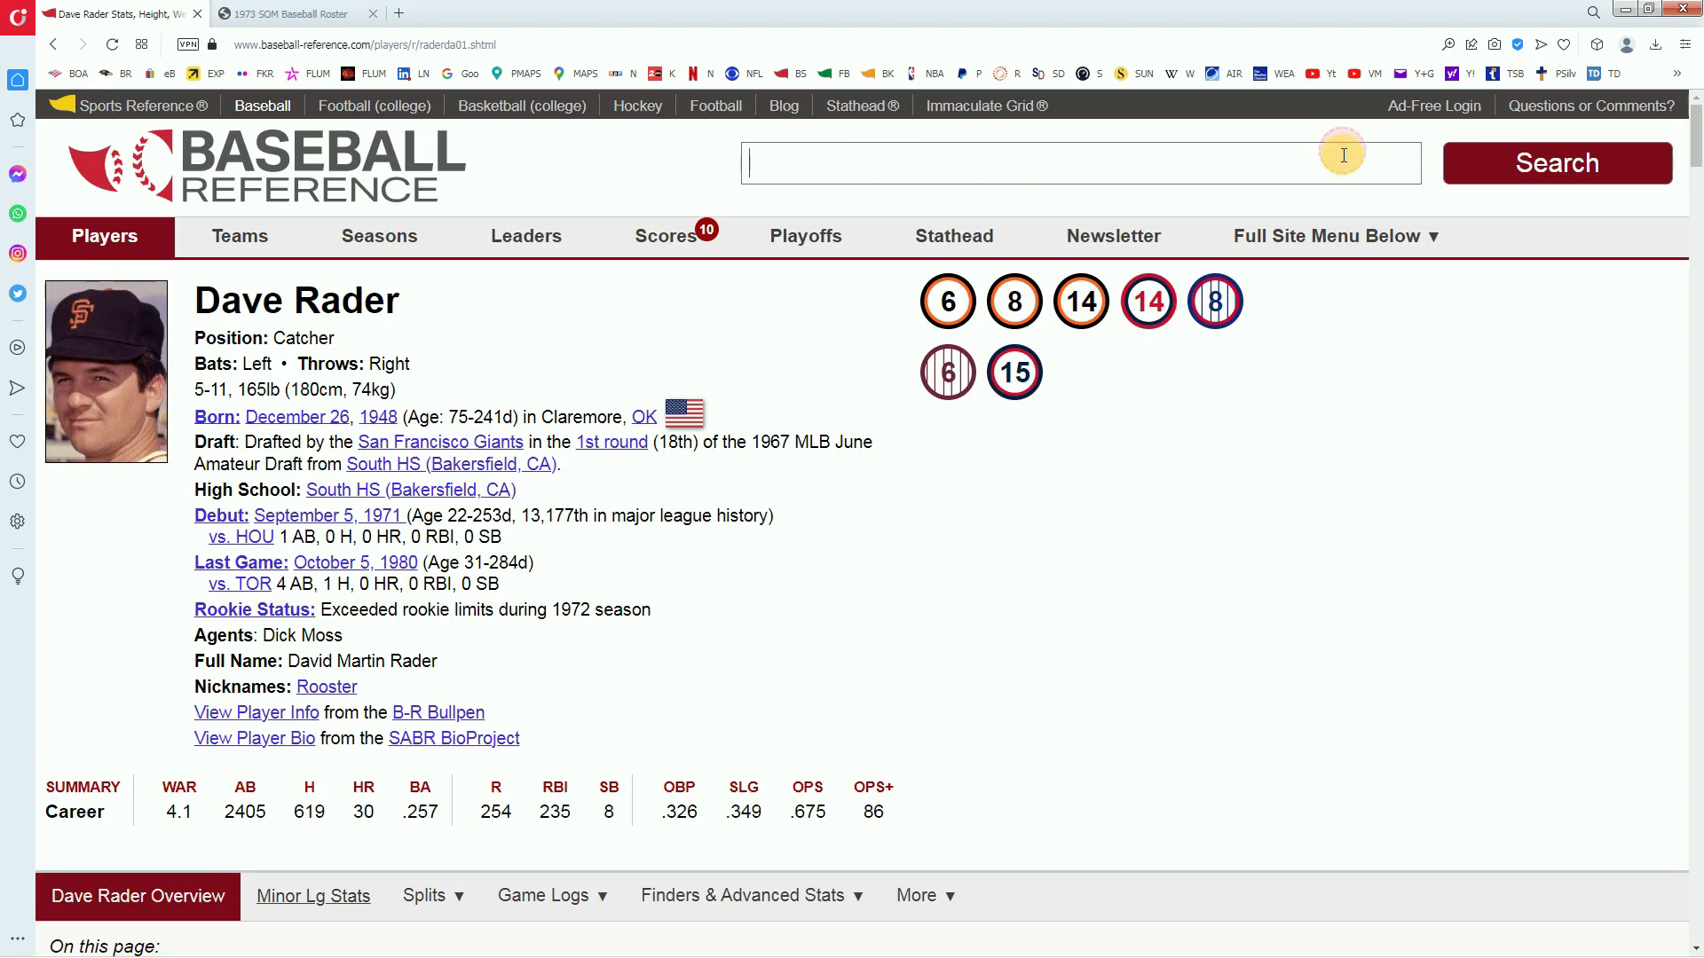
pyautogui.write('mike paul')
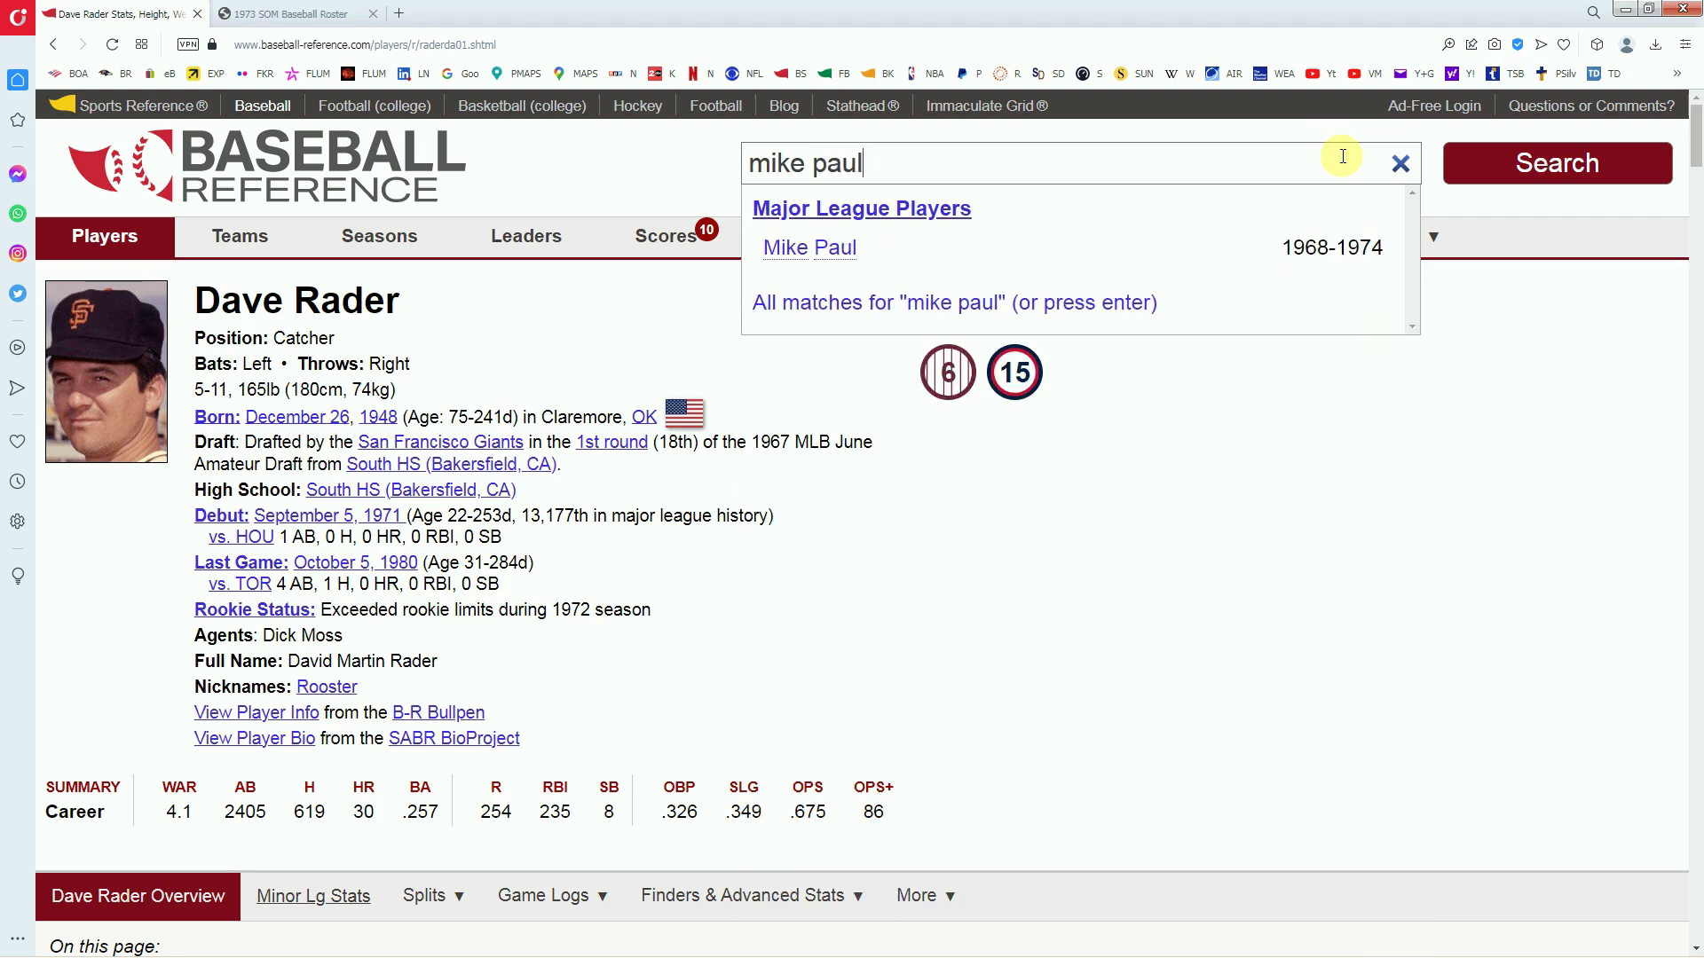
pyautogui.click(865, 252)
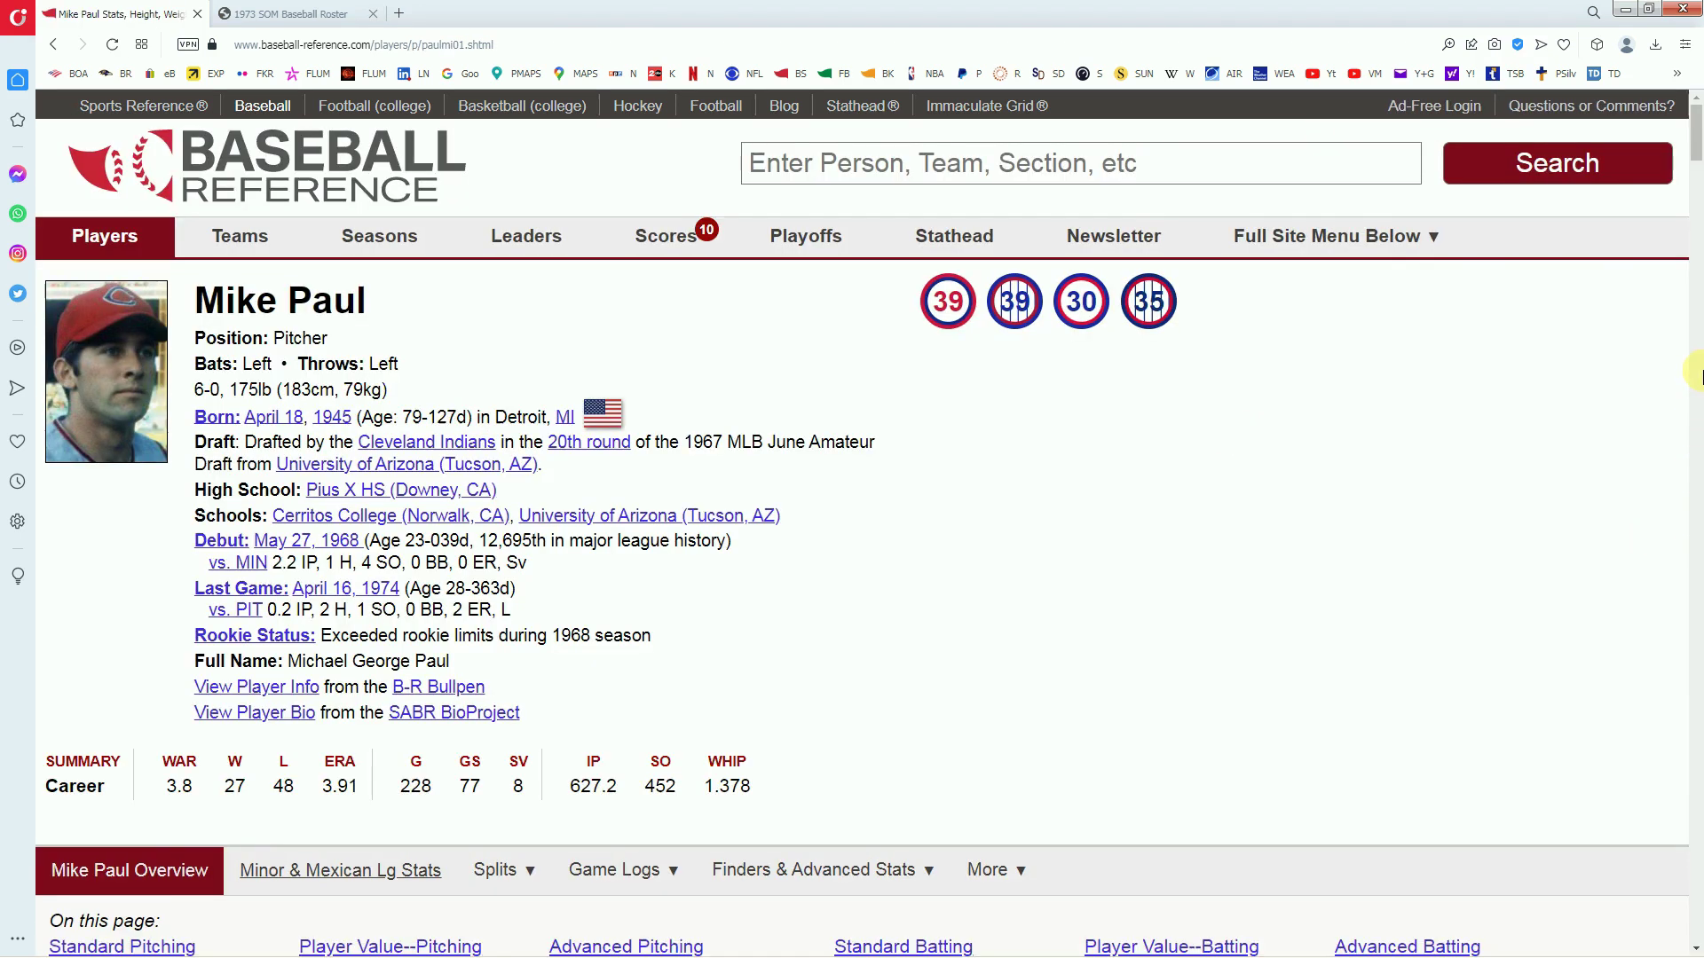
pyautogui.moveTo(1695, 149); pyautogui.dragTo(1695, 213)
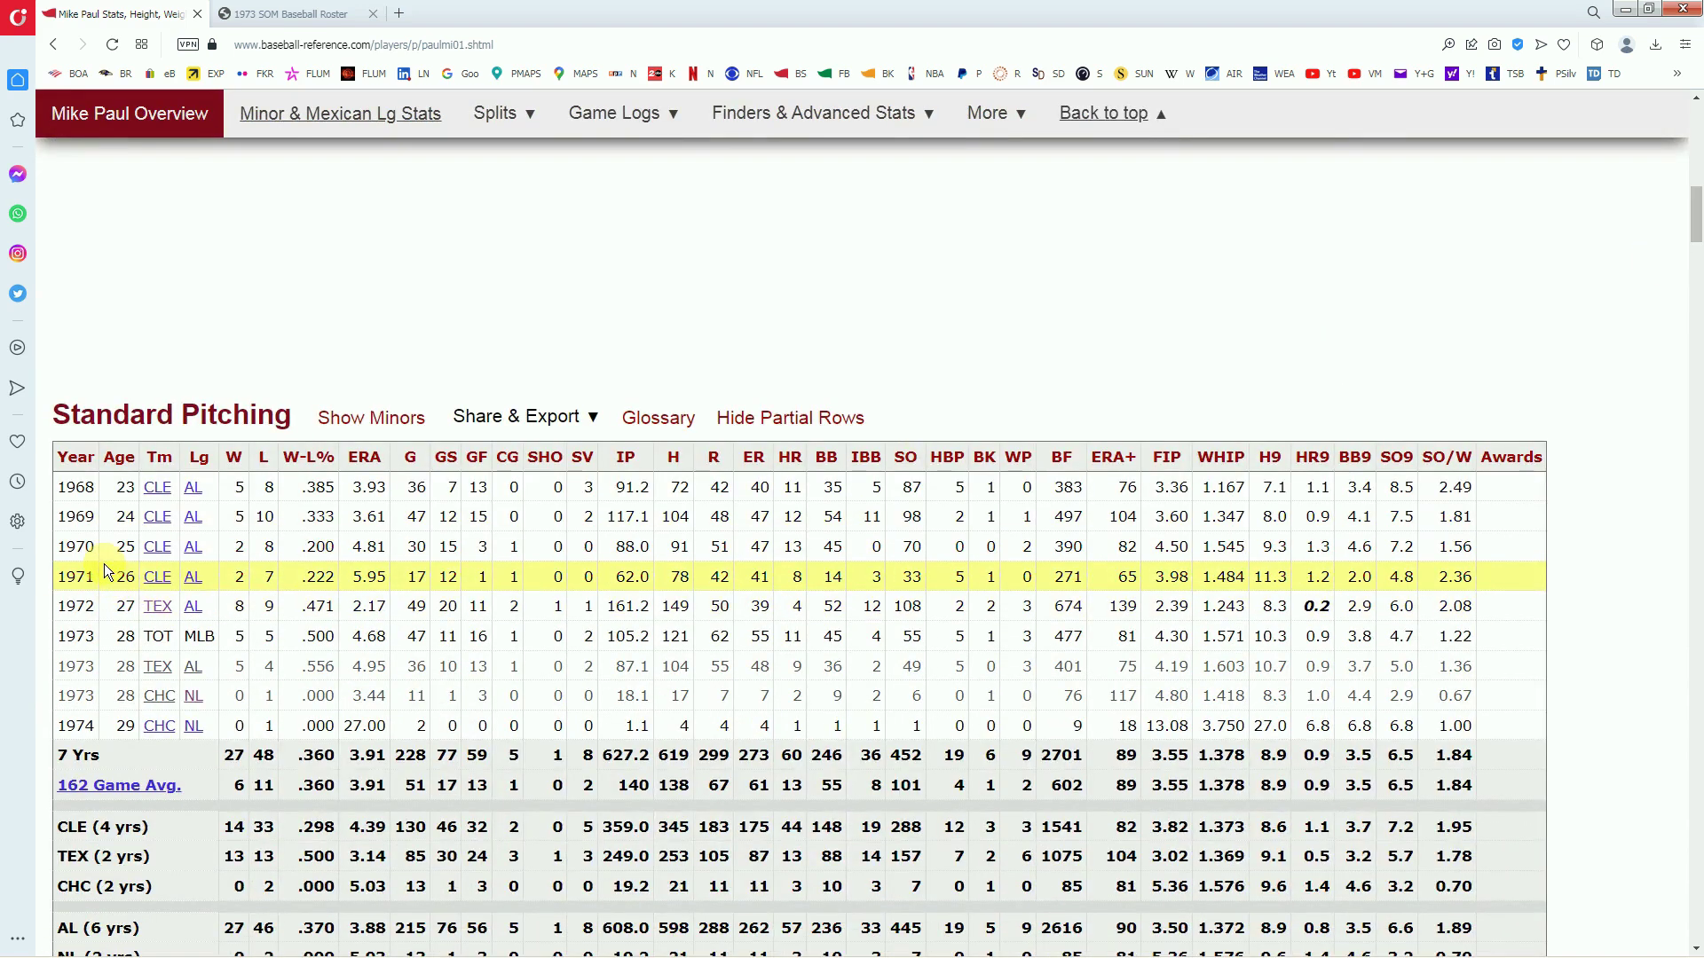
pyautogui.moveTo(370, 516)
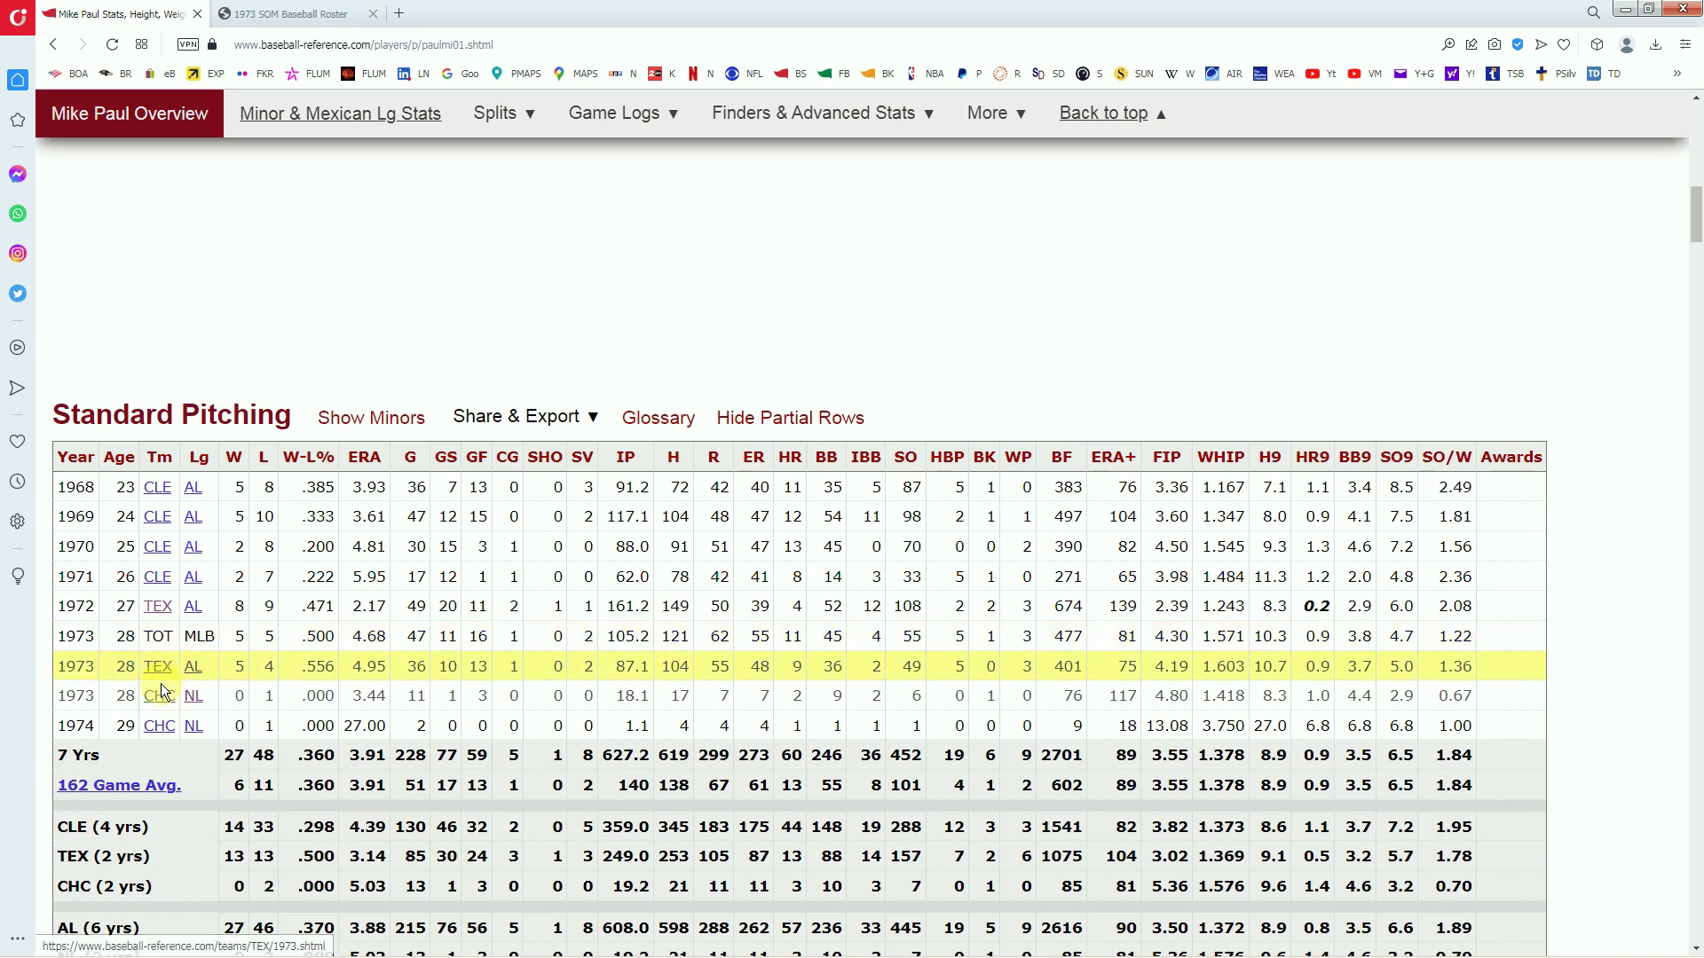
# Step: Check the American and National League lists in the 1973 SOM roster, including additional players, and return to Mike Paul's pitching table
pyautogui.click(328, 14)
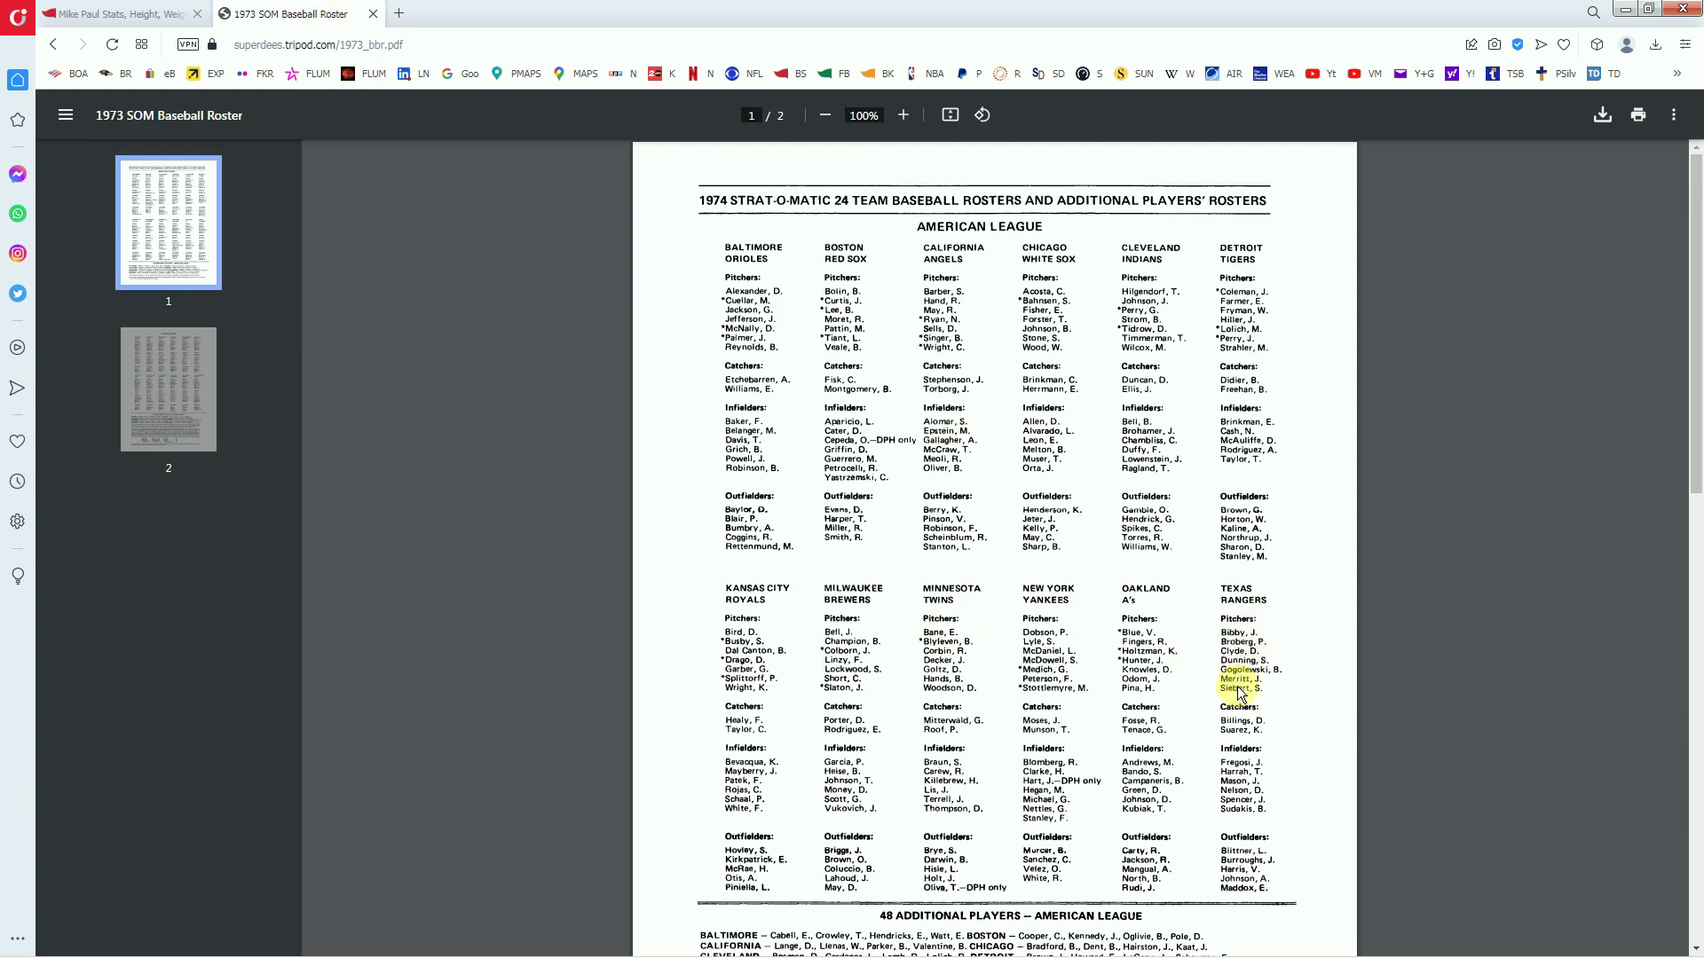
pyautogui.moveTo(1695, 446); pyautogui.dragTo(1453, 589)
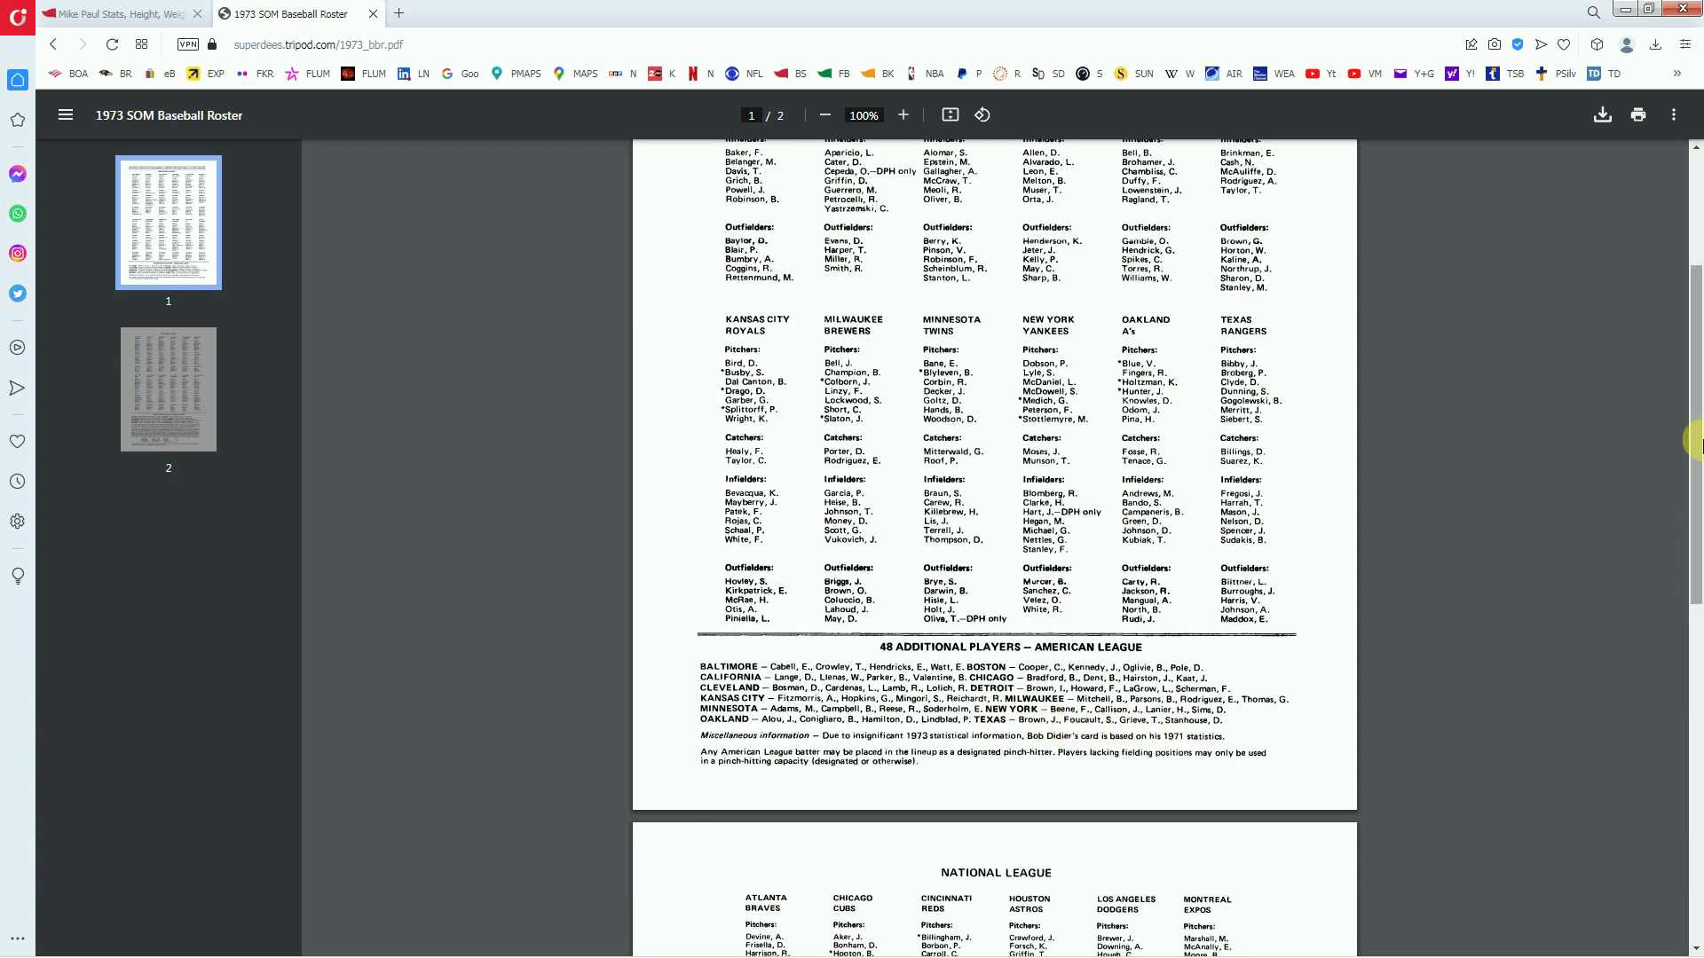
pyautogui.moveTo(1692, 386); pyautogui.dragTo(1695, 528)
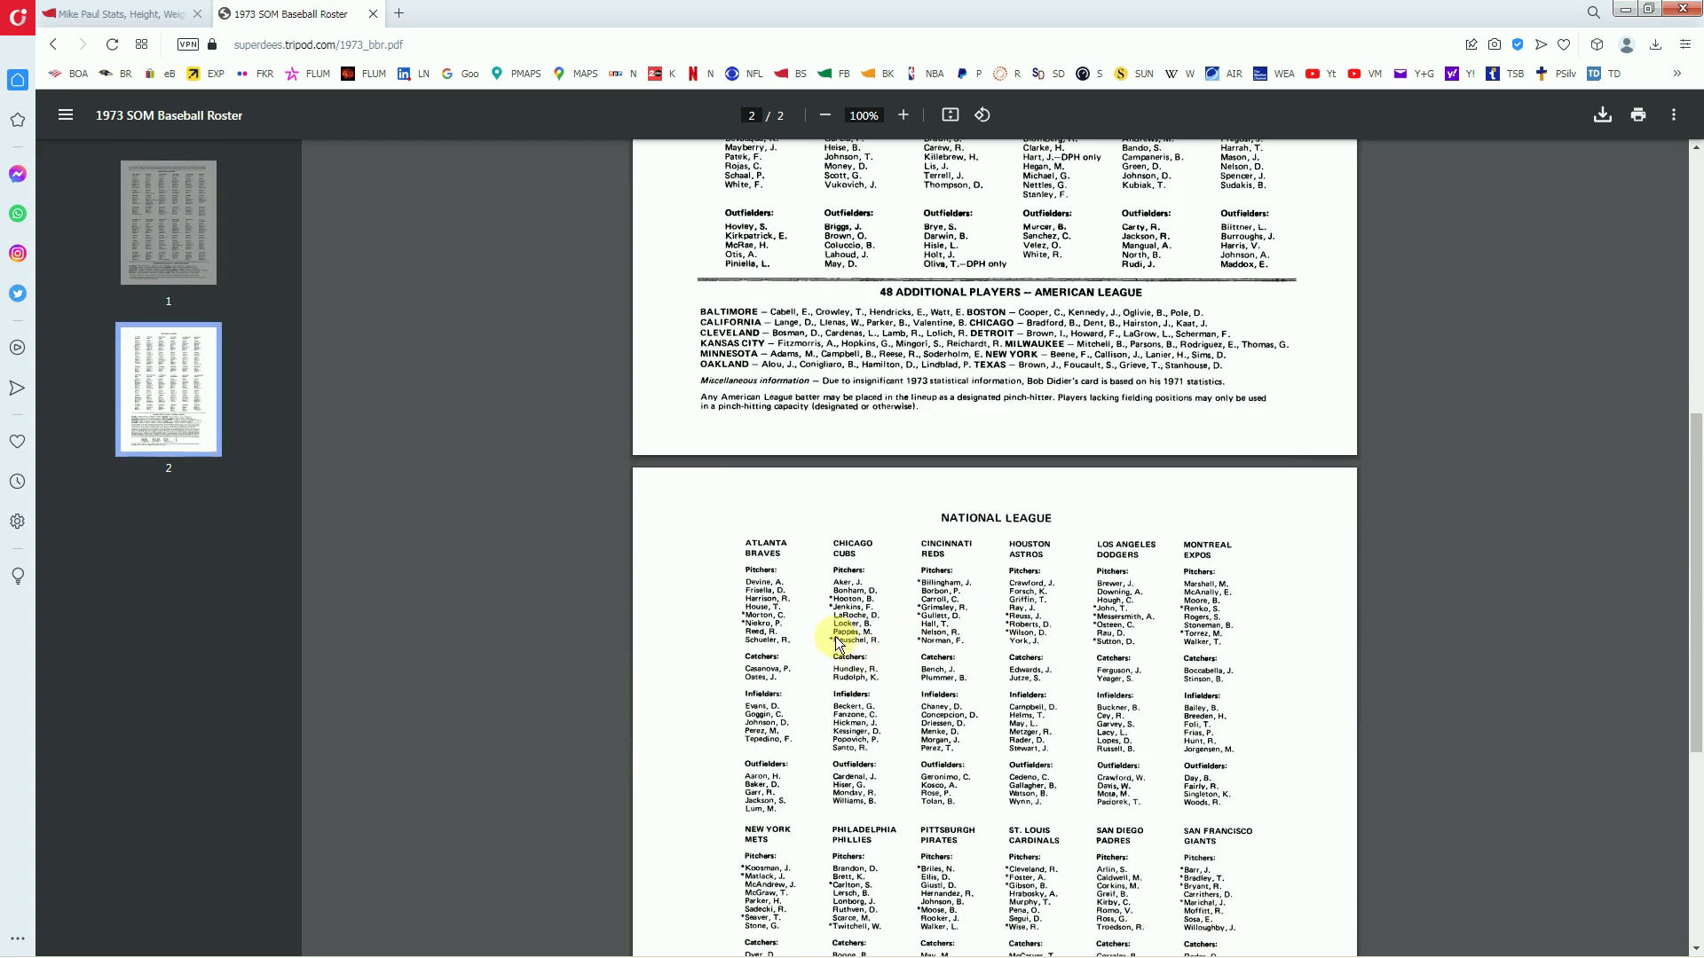
pyautogui.moveTo(1695, 645); pyautogui.dragTo(1697, 779)
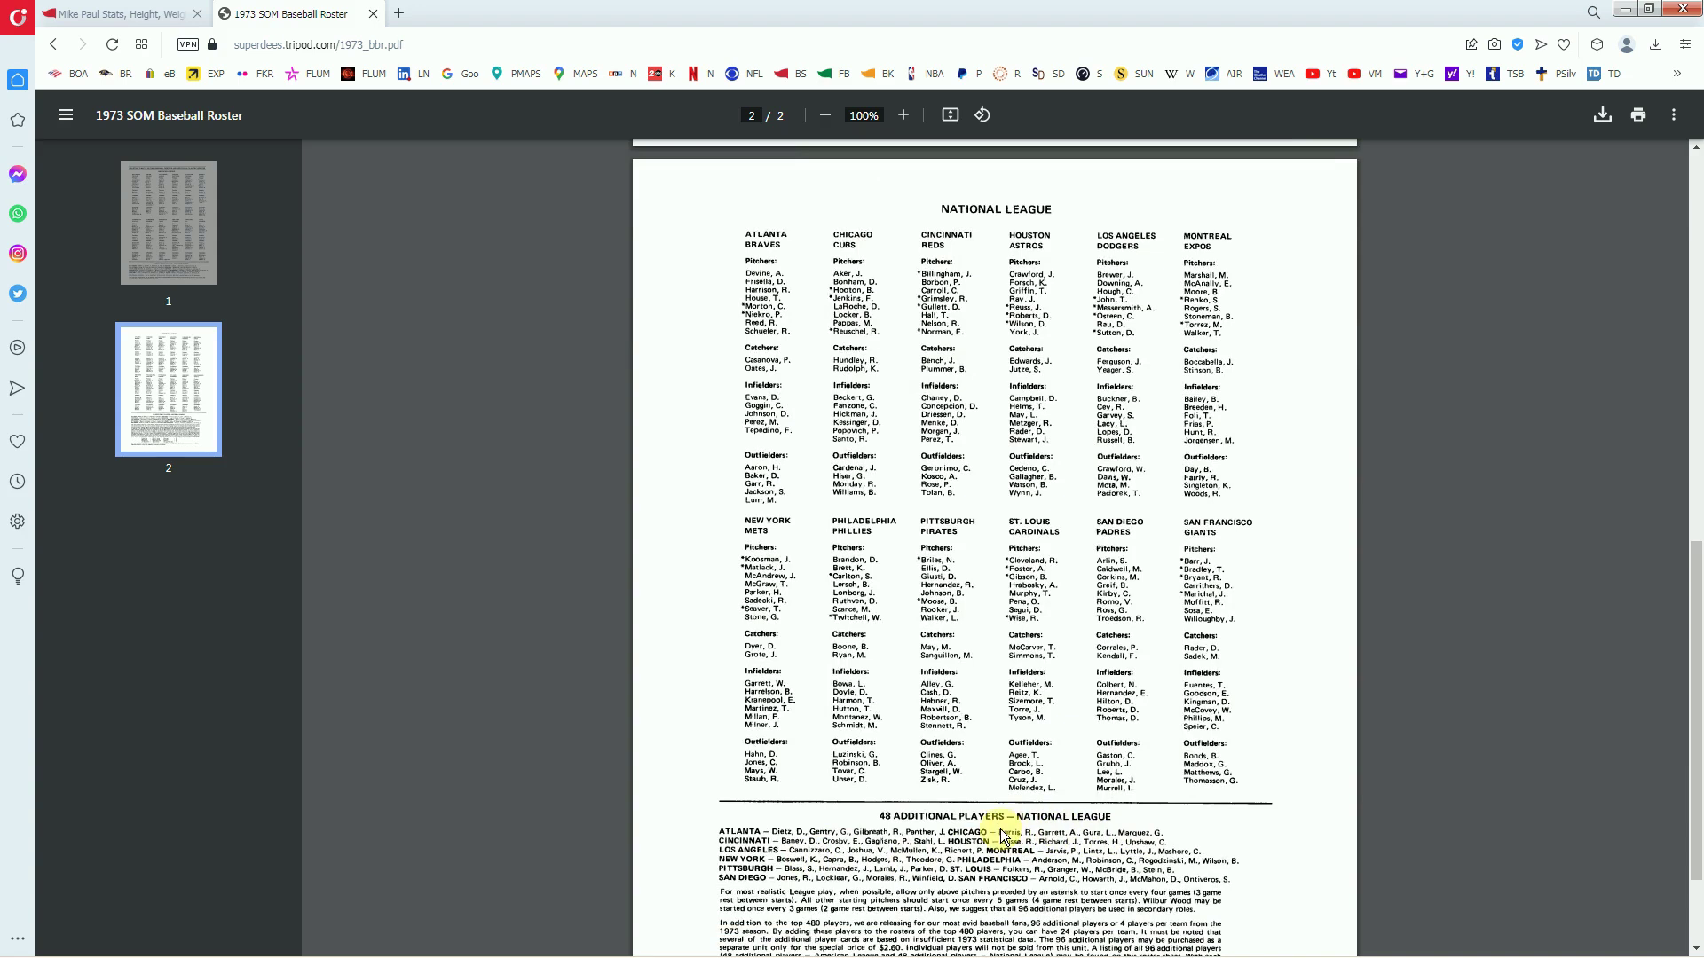
pyautogui.click(151, 14)
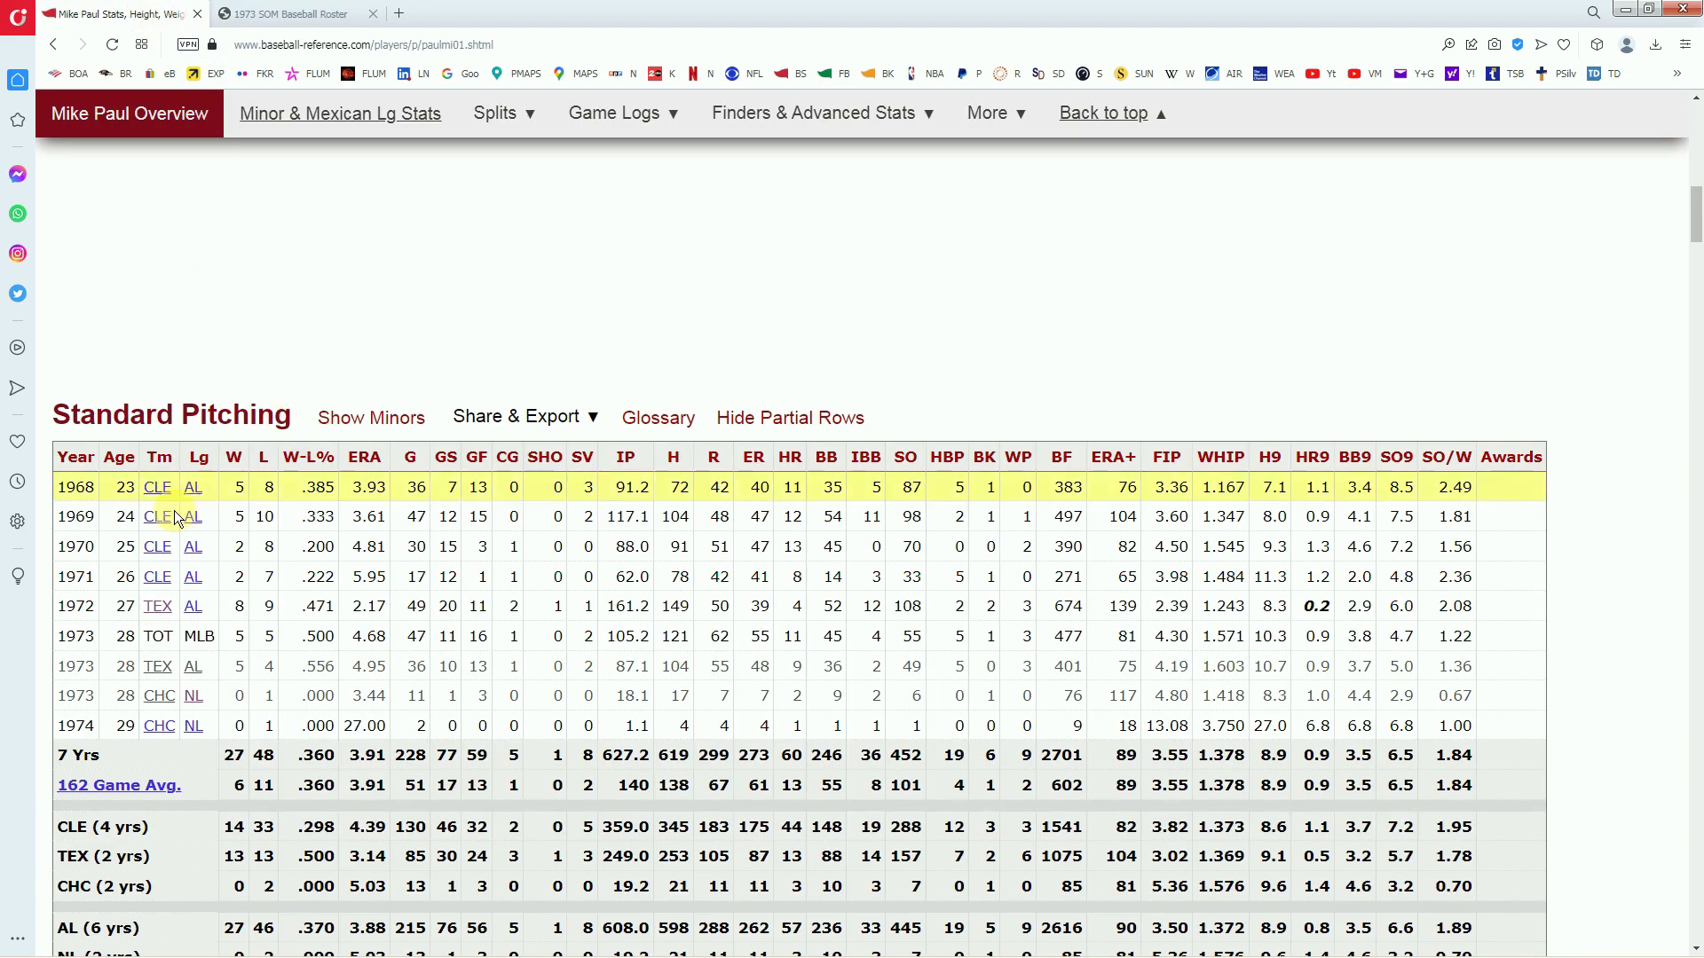
pyautogui.moveTo(369, 641)
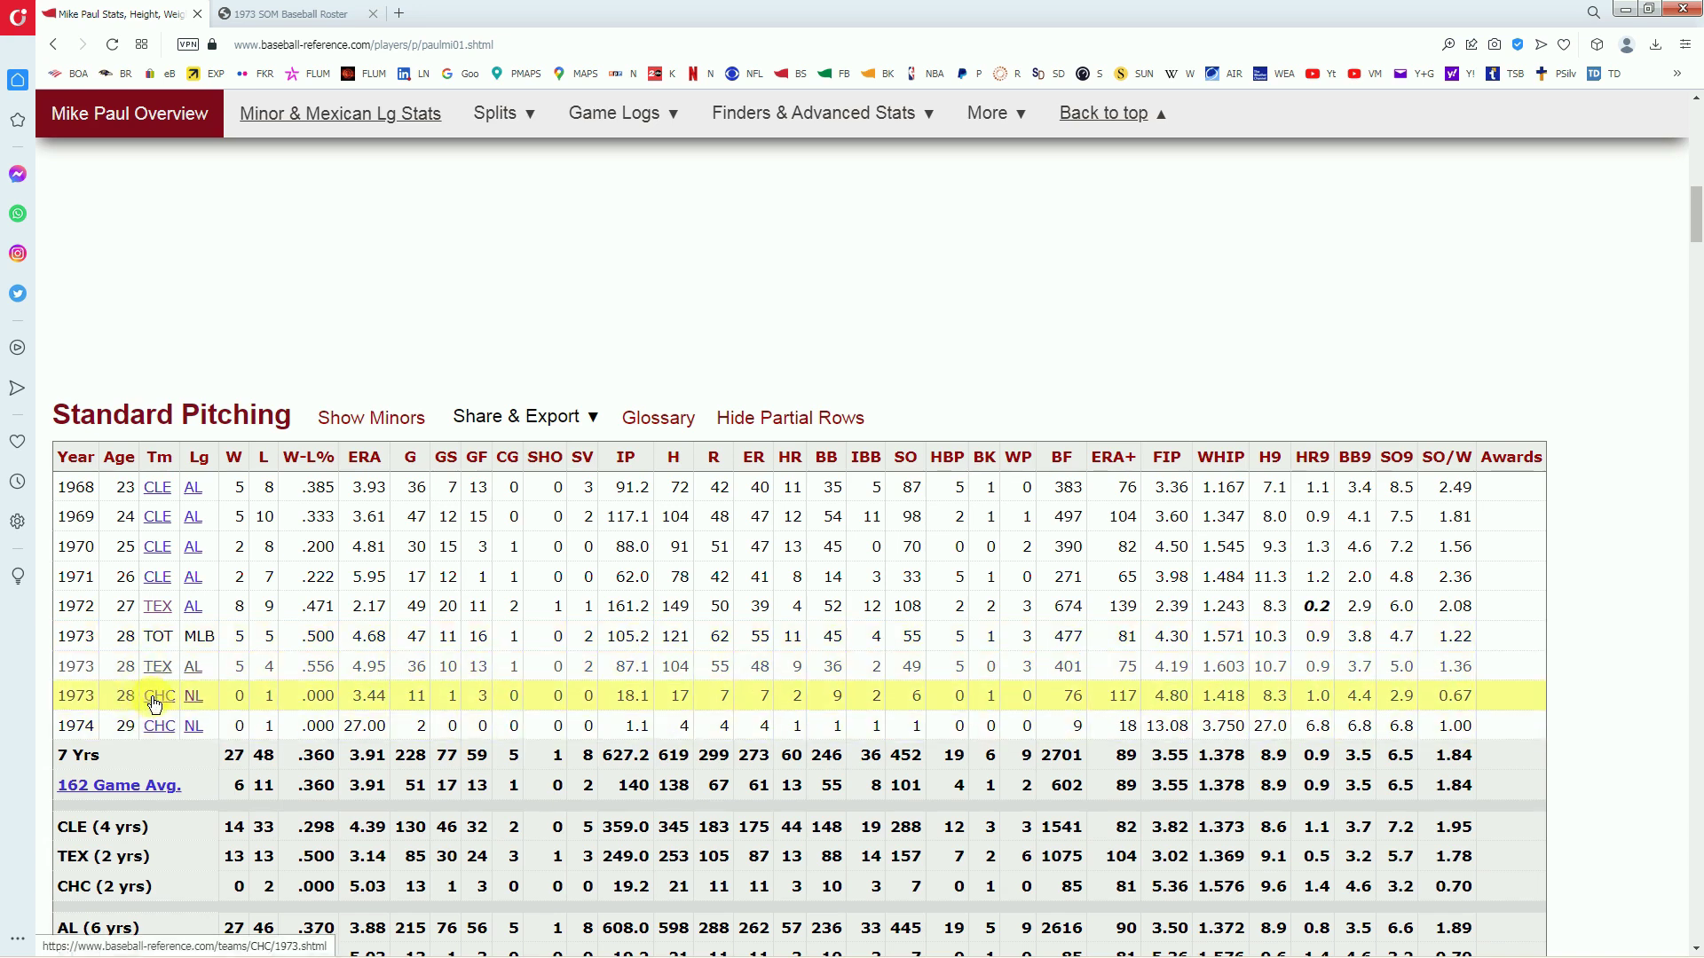
pyautogui.moveTo(279, 949)
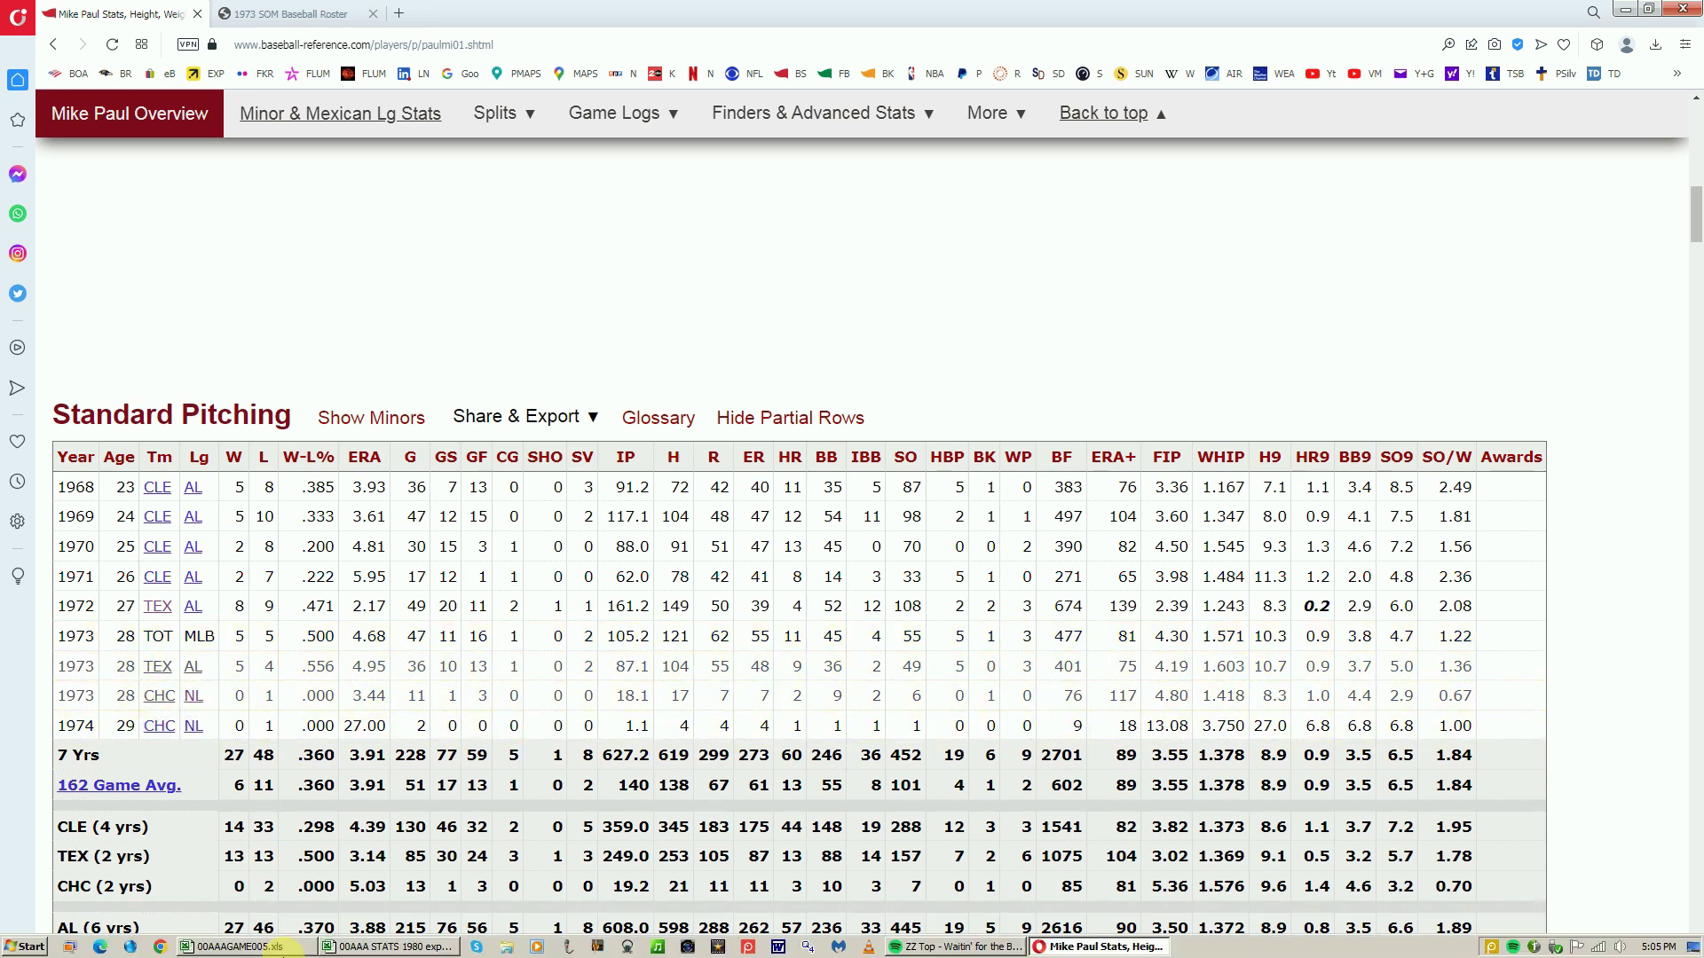
pyautogui.click(280, 948)
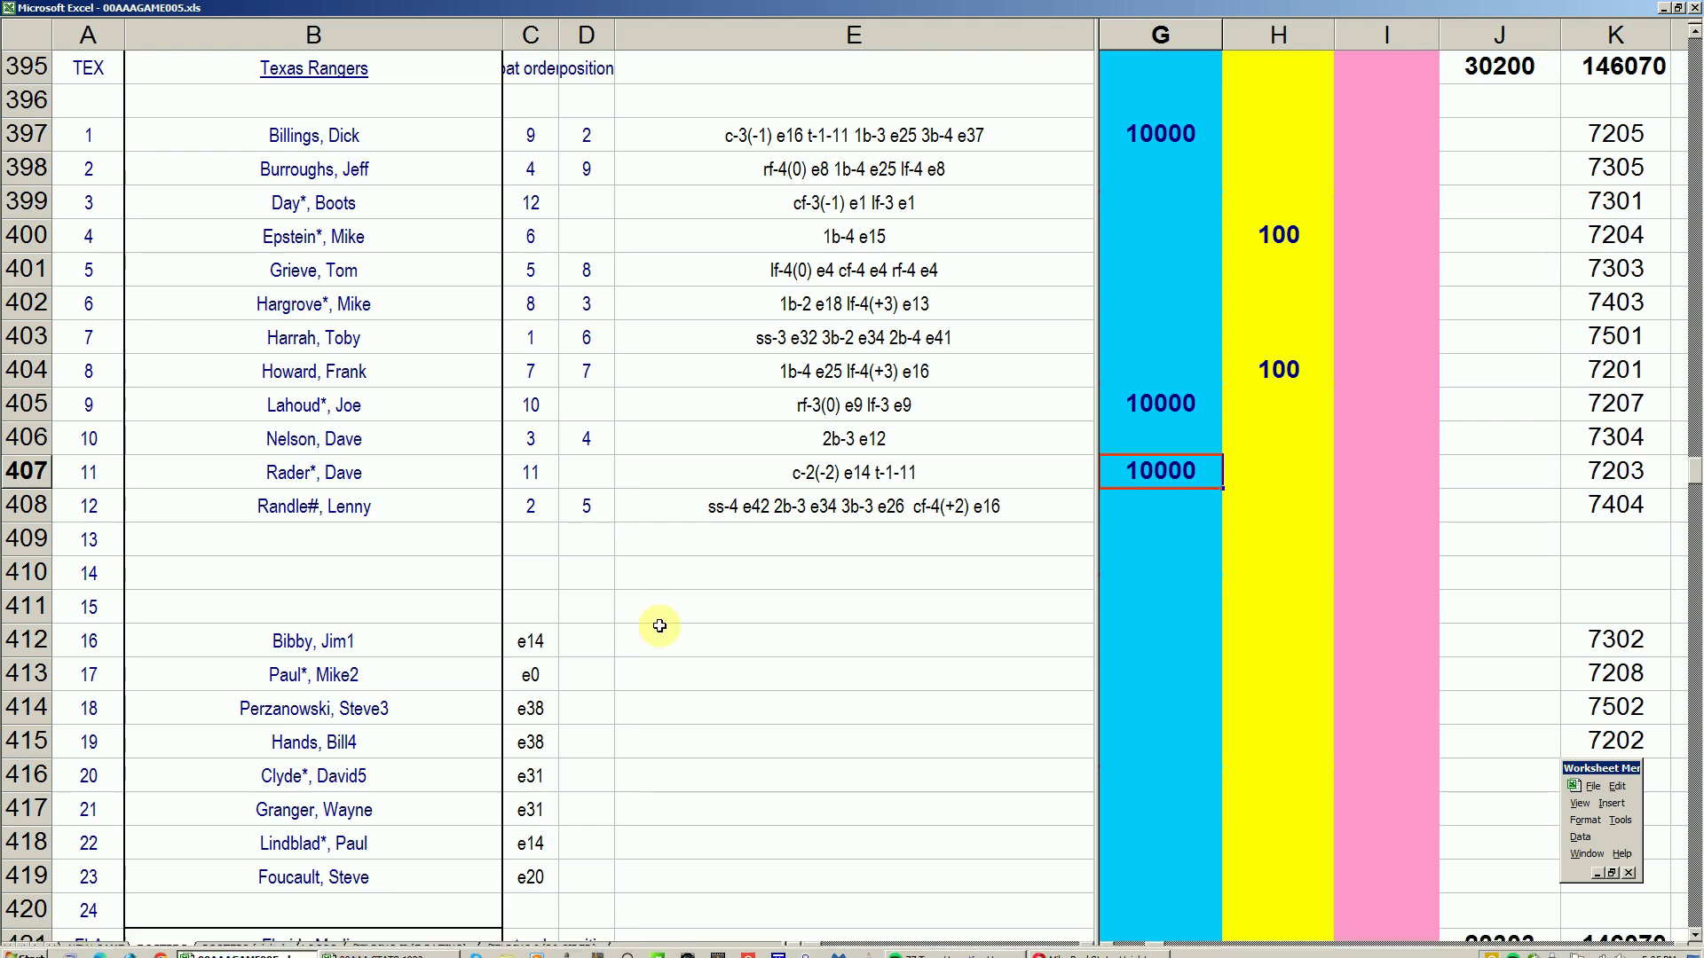
pyautogui.click(1153, 678)
pyautogui.press('Right')
pyautogui.press('Right')
pyautogui.write('1')
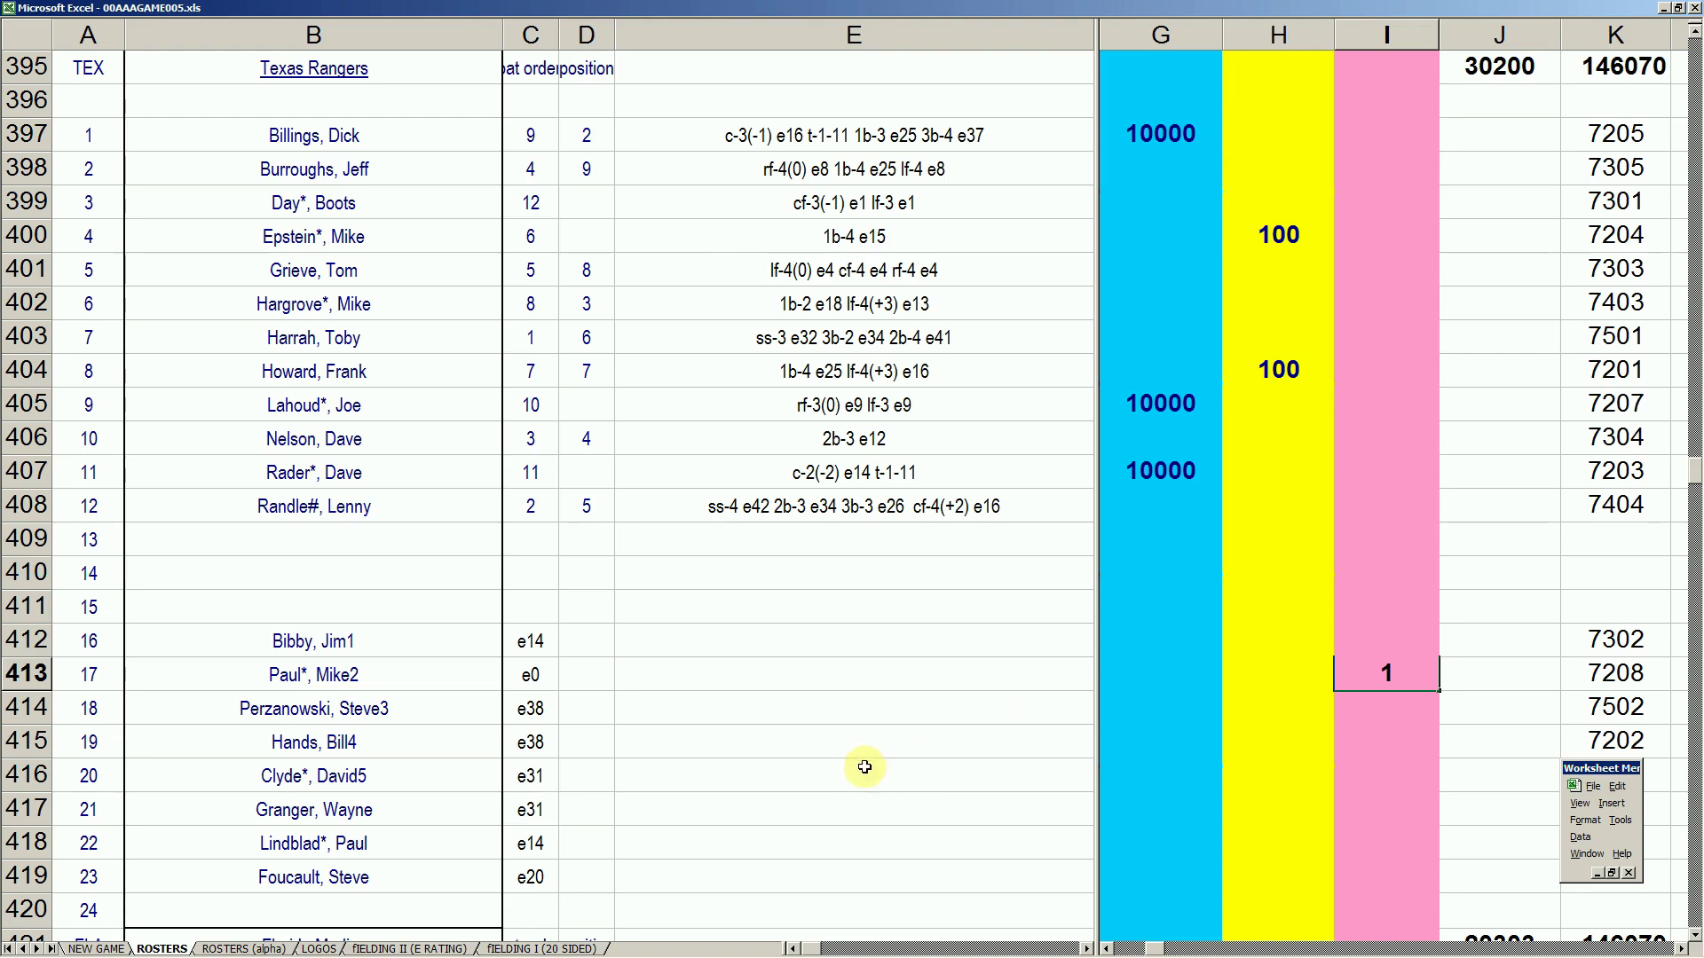
# Step: Return to Baseball Reference in the browser, search for "hands" and view Bill Hands's Standard Pitching table
pyautogui.click(1115, 948)
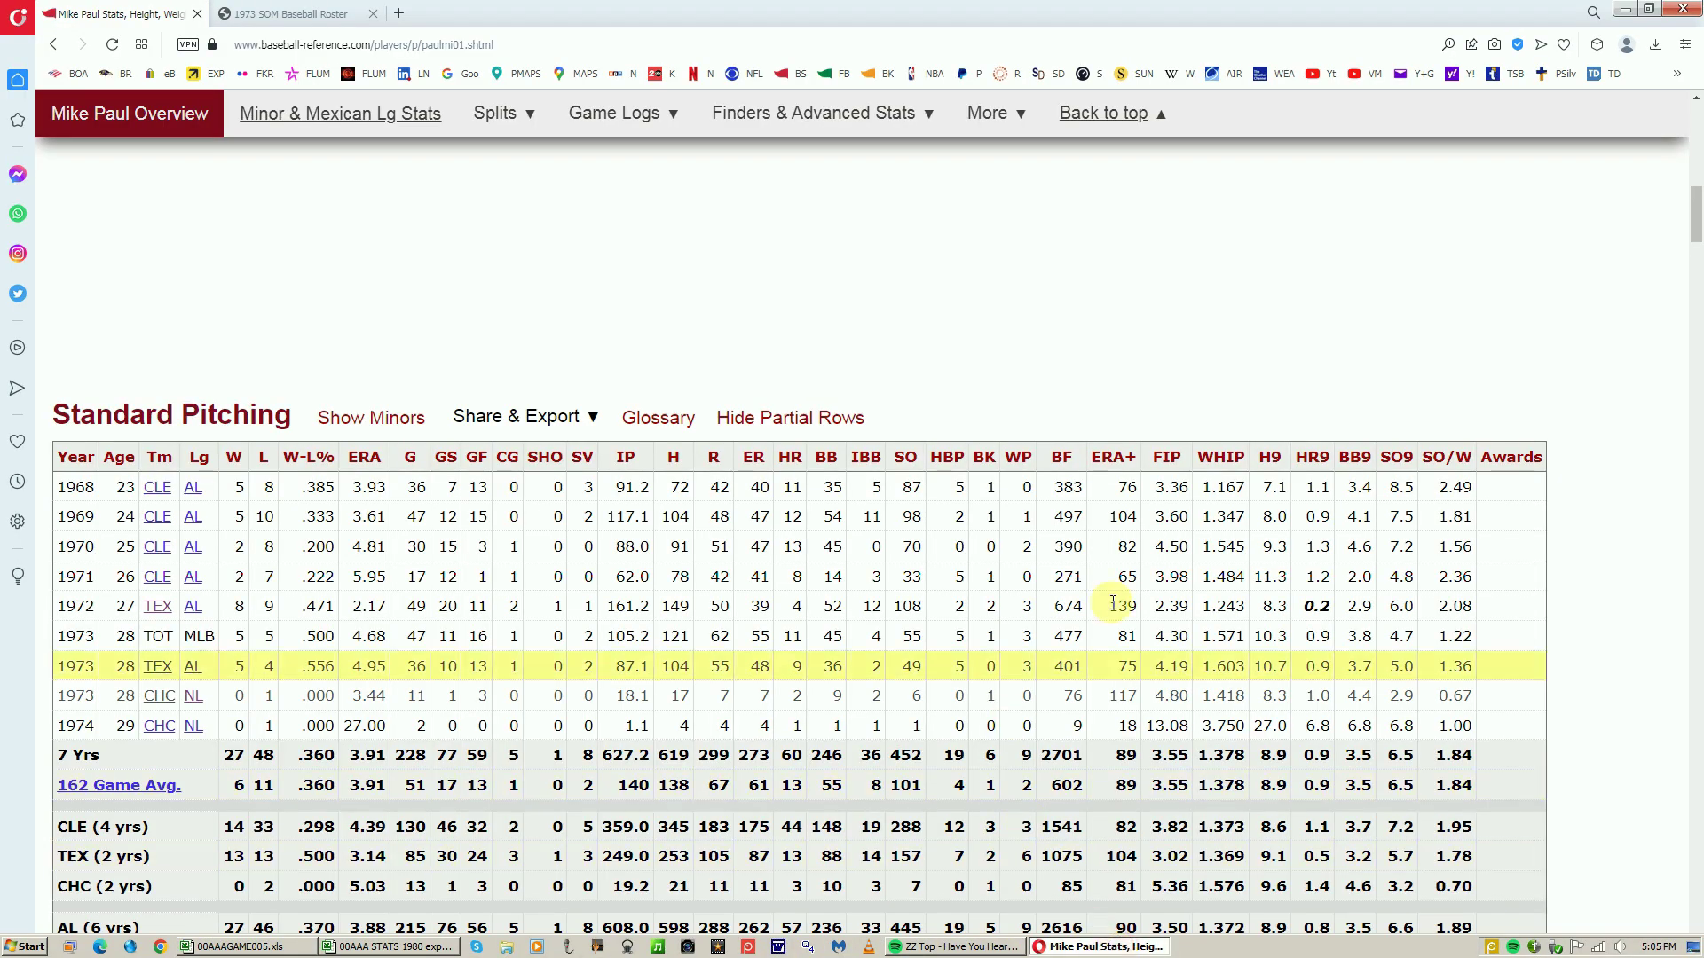
pyautogui.moveTo(1693, 229); pyautogui.dragTo(1693, 107)
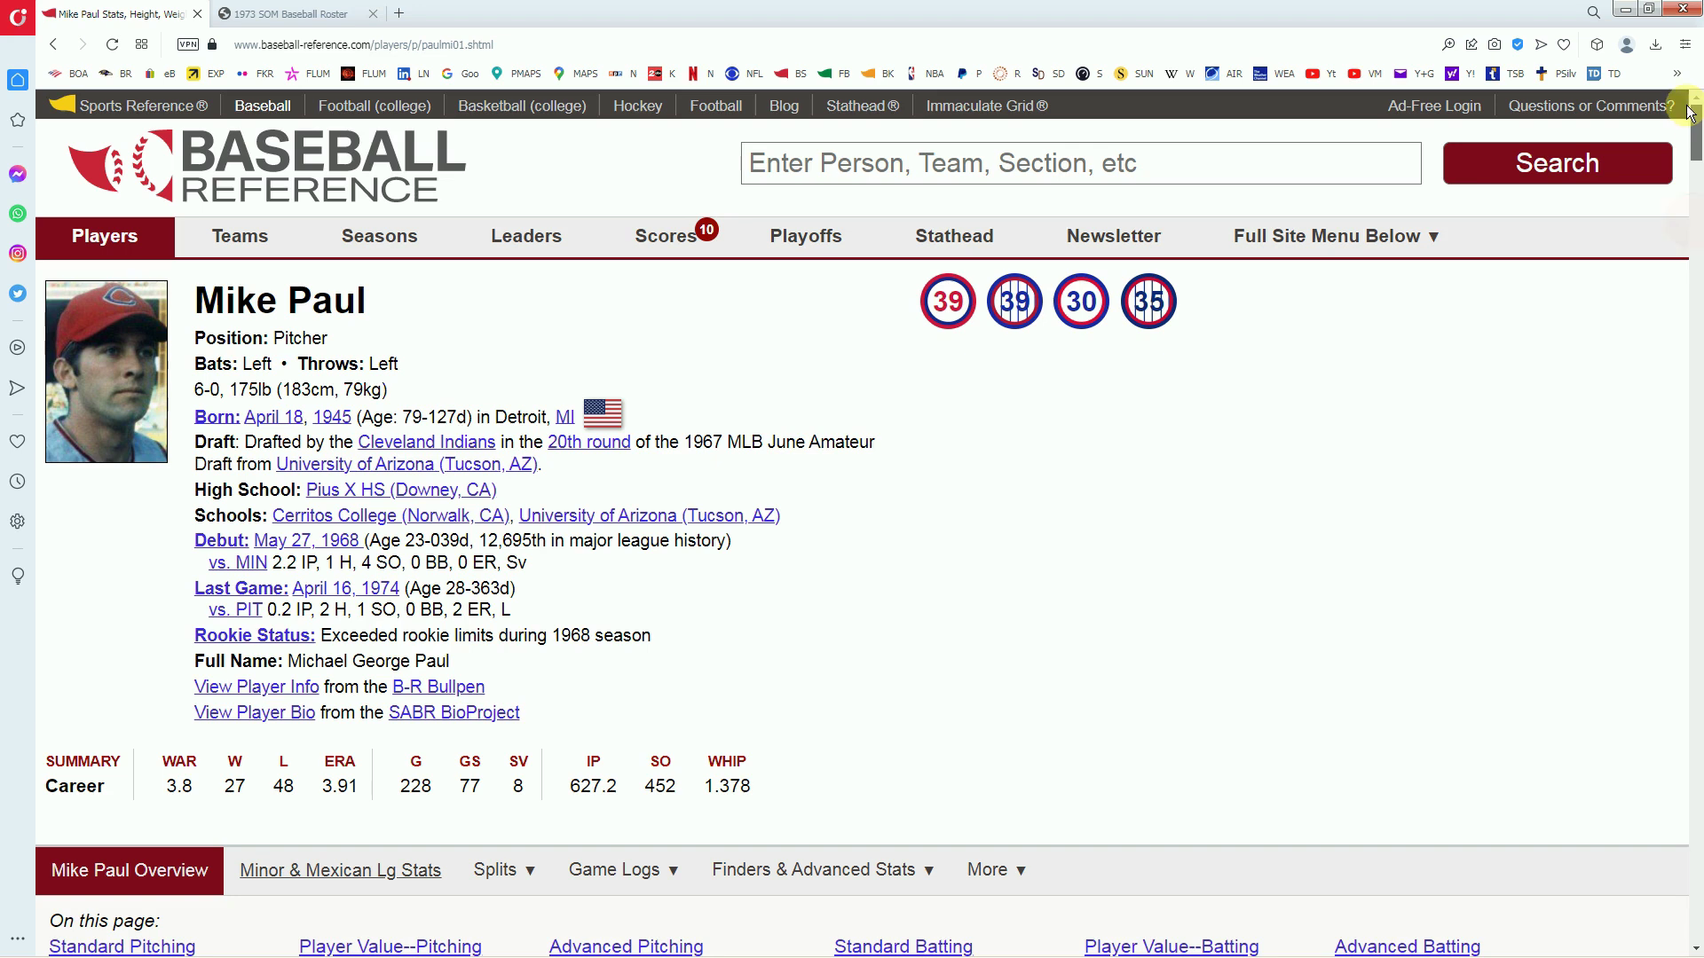
pyautogui.click(1404, 165)
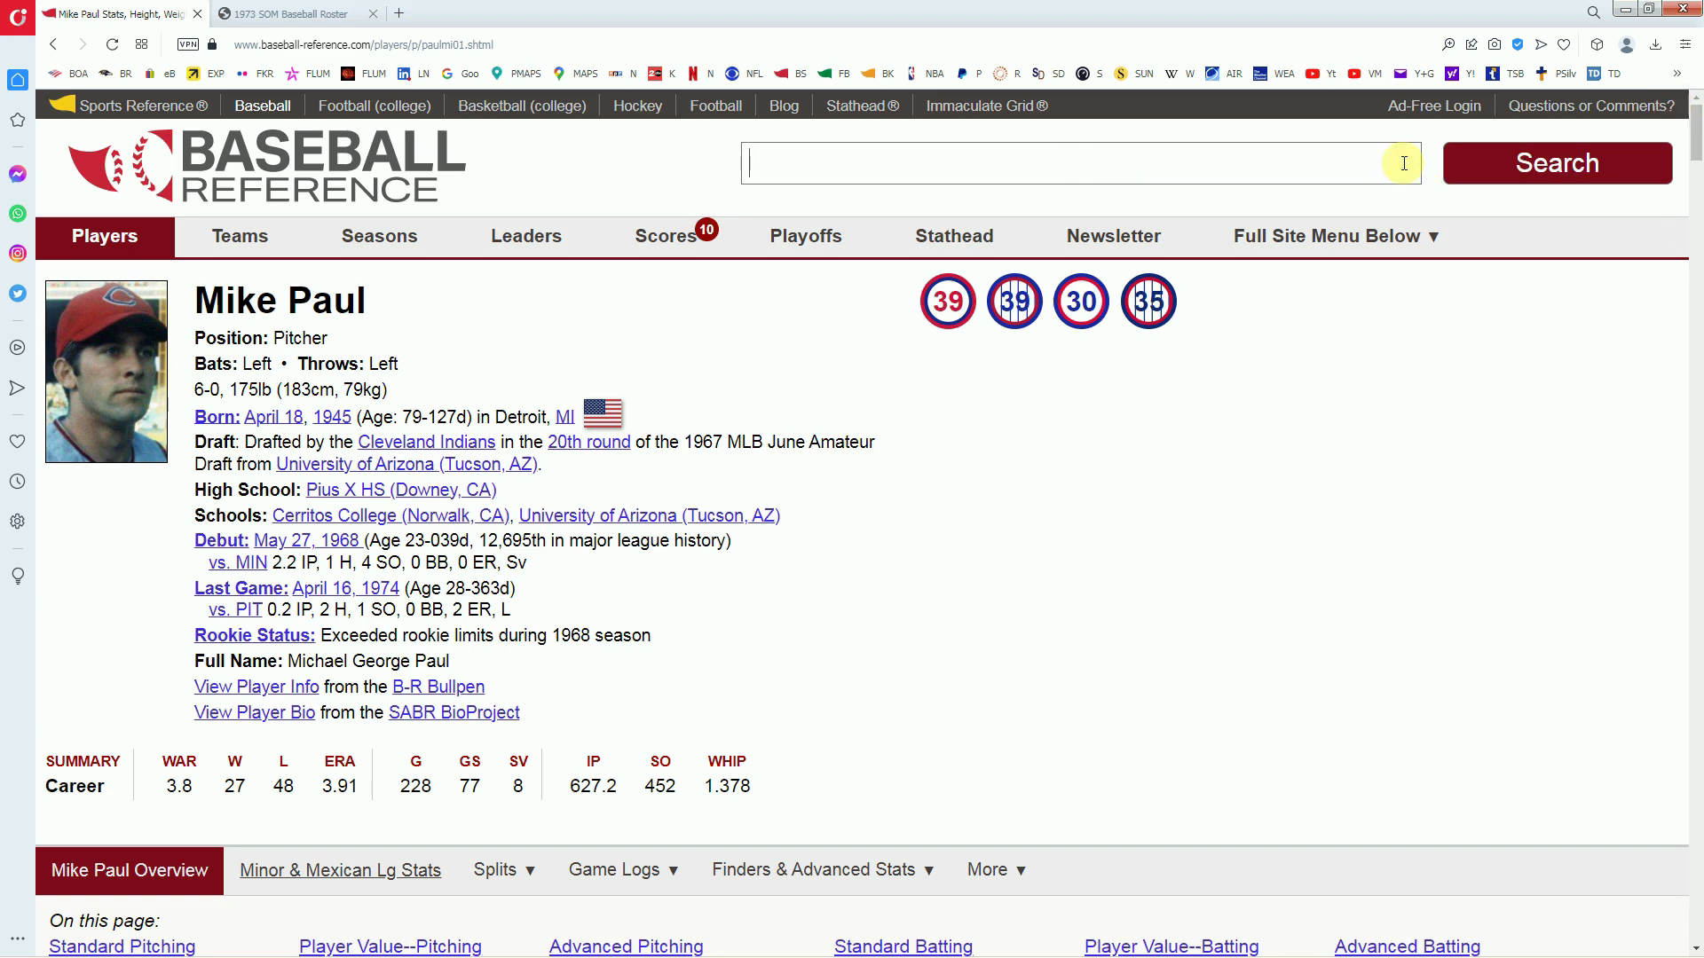
pyautogui.write('hands')
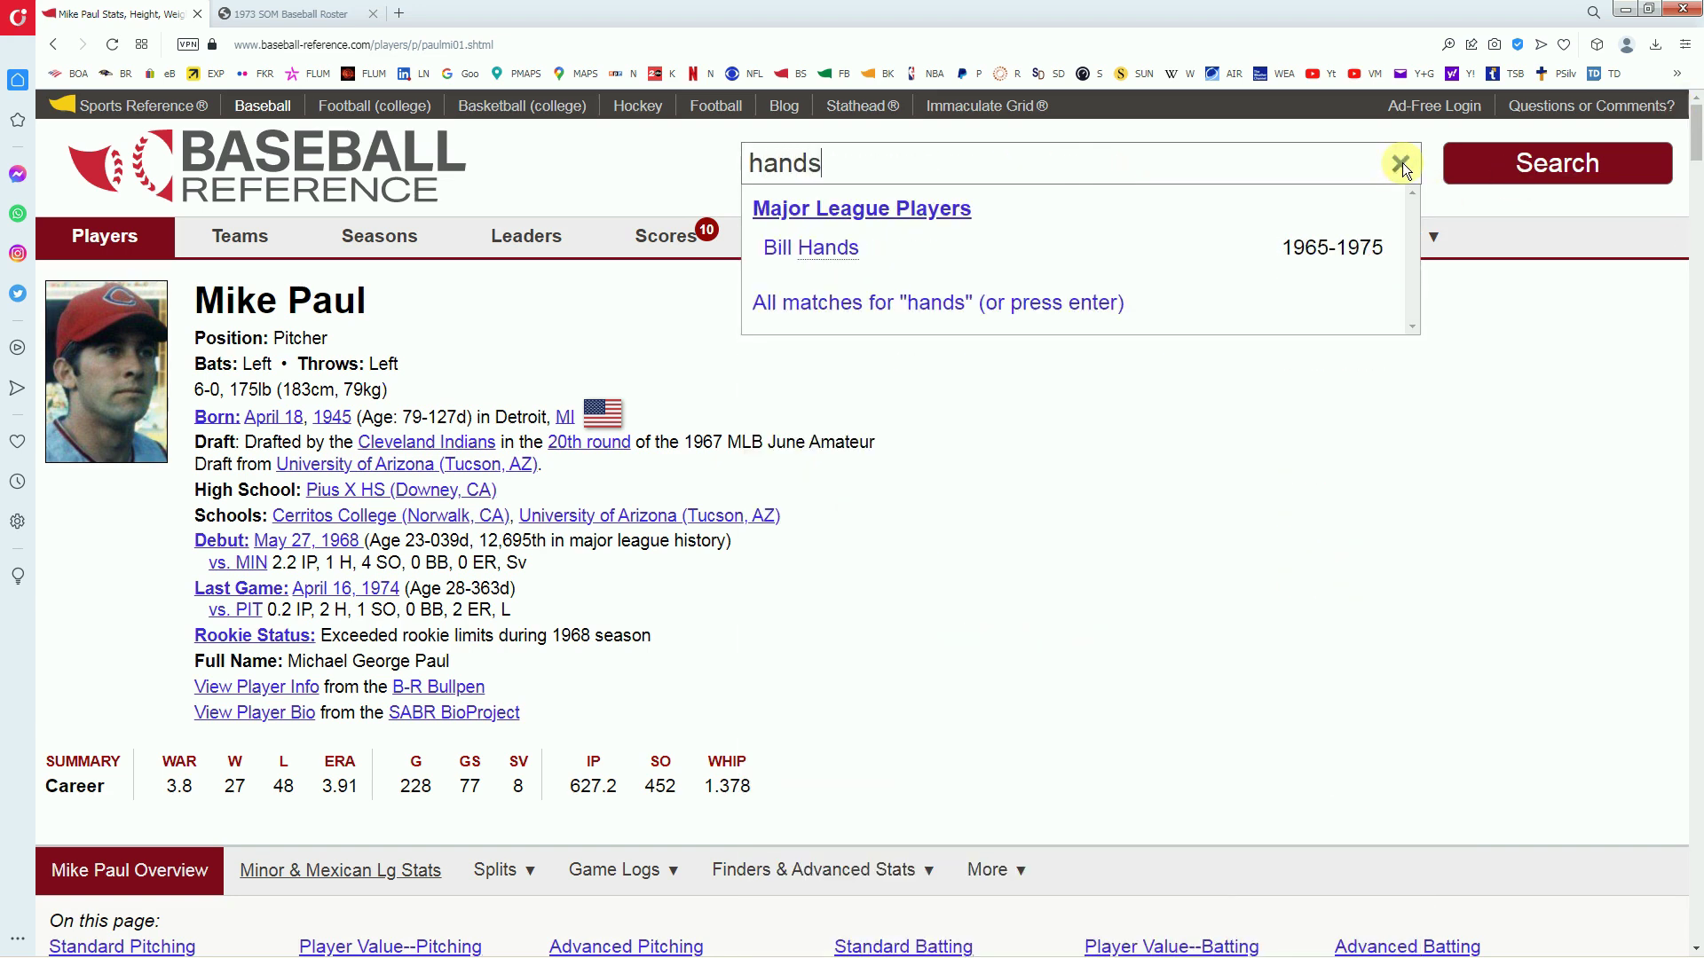
pyautogui.click(843, 252)
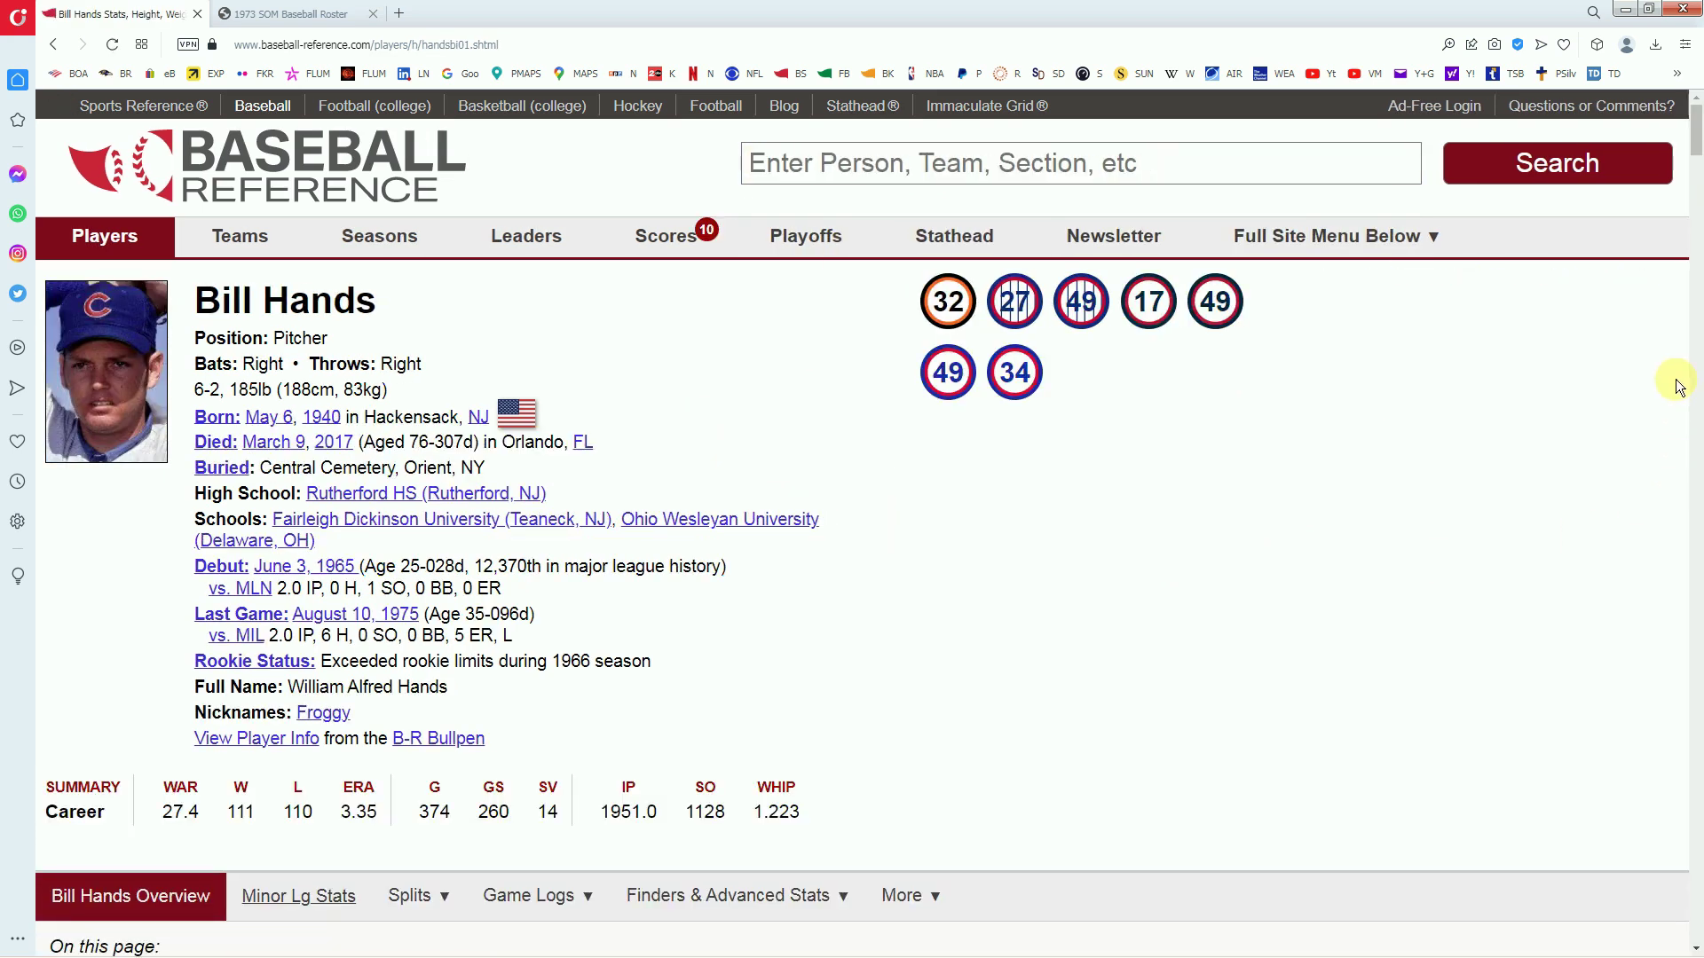
pyautogui.moveTo(1695, 146); pyautogui.dragTo(1696, 227)
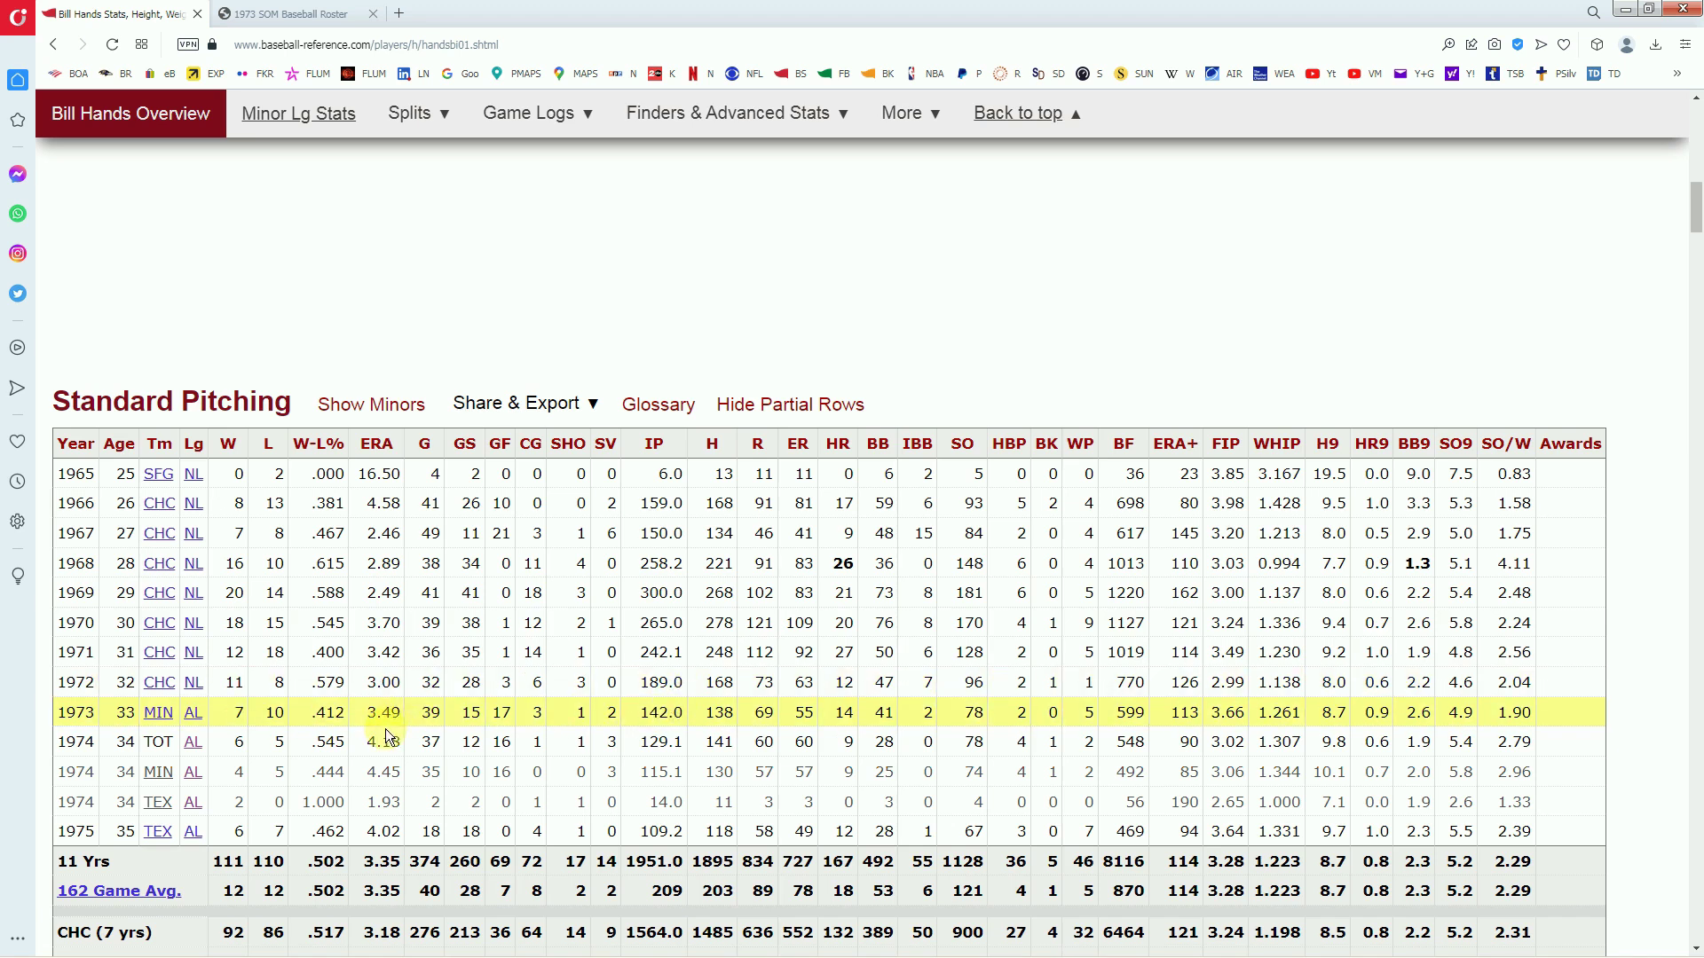
pyautogui.moveTo(387, 736)
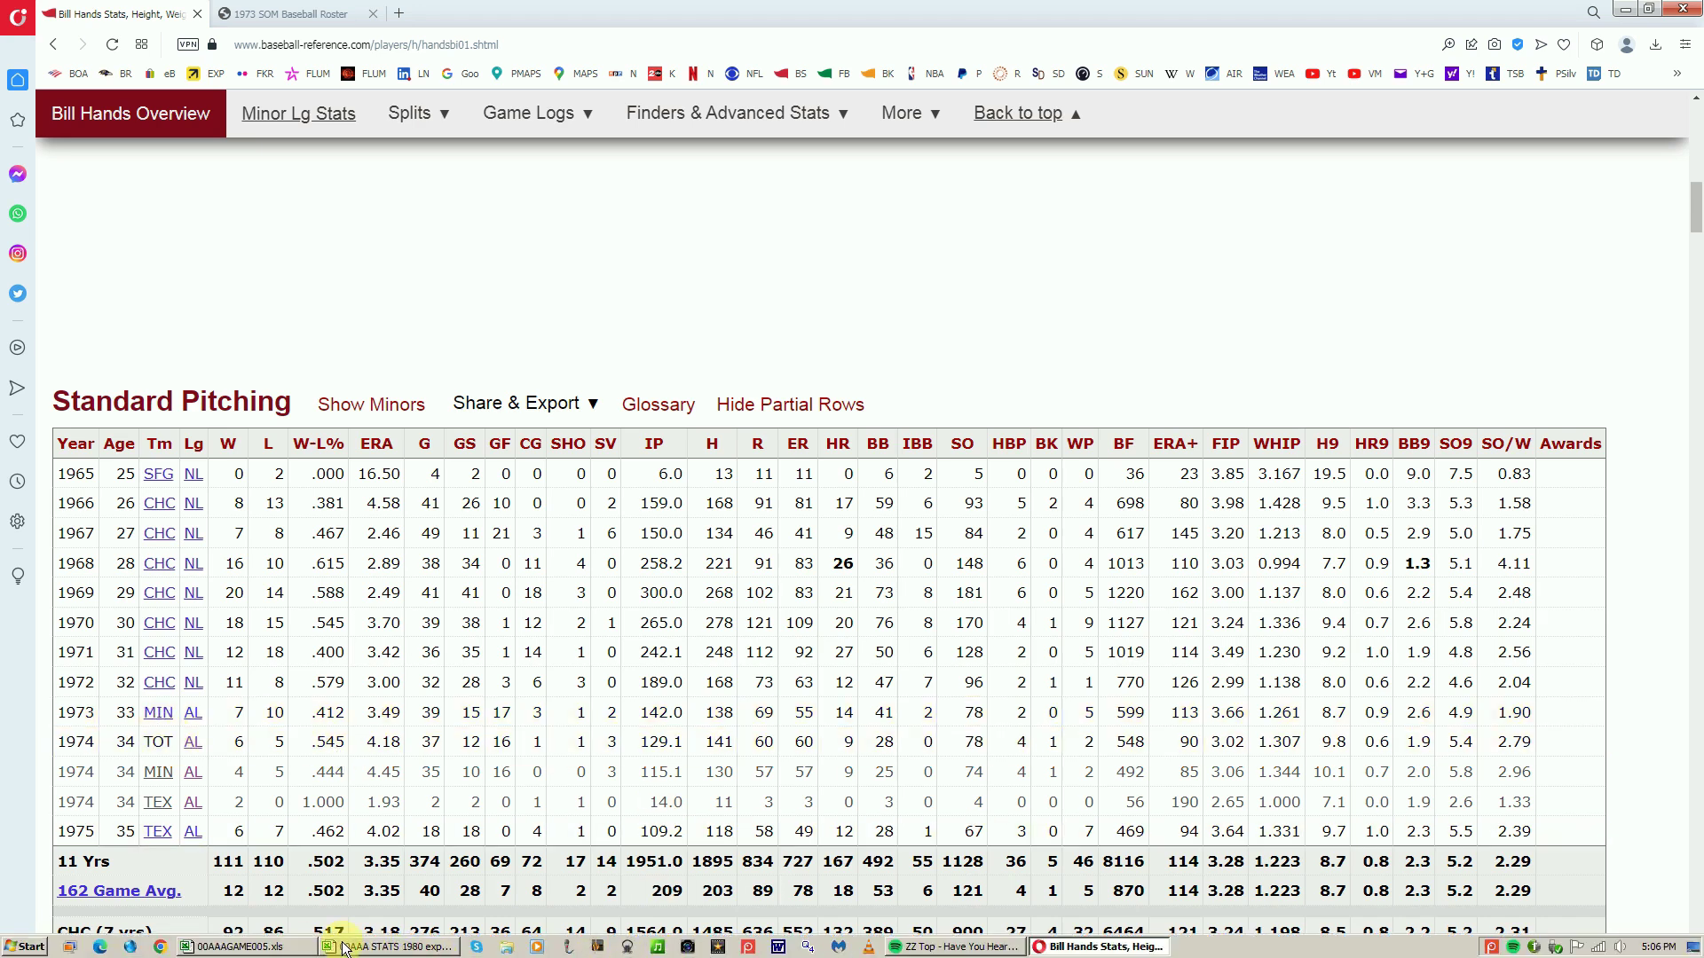
# Step: Switch to the 00AAAGAME005 roster workbook in Excel and enter 10000 in Bill Hands's blue cell, G415
pyautogui.click(372, 946)
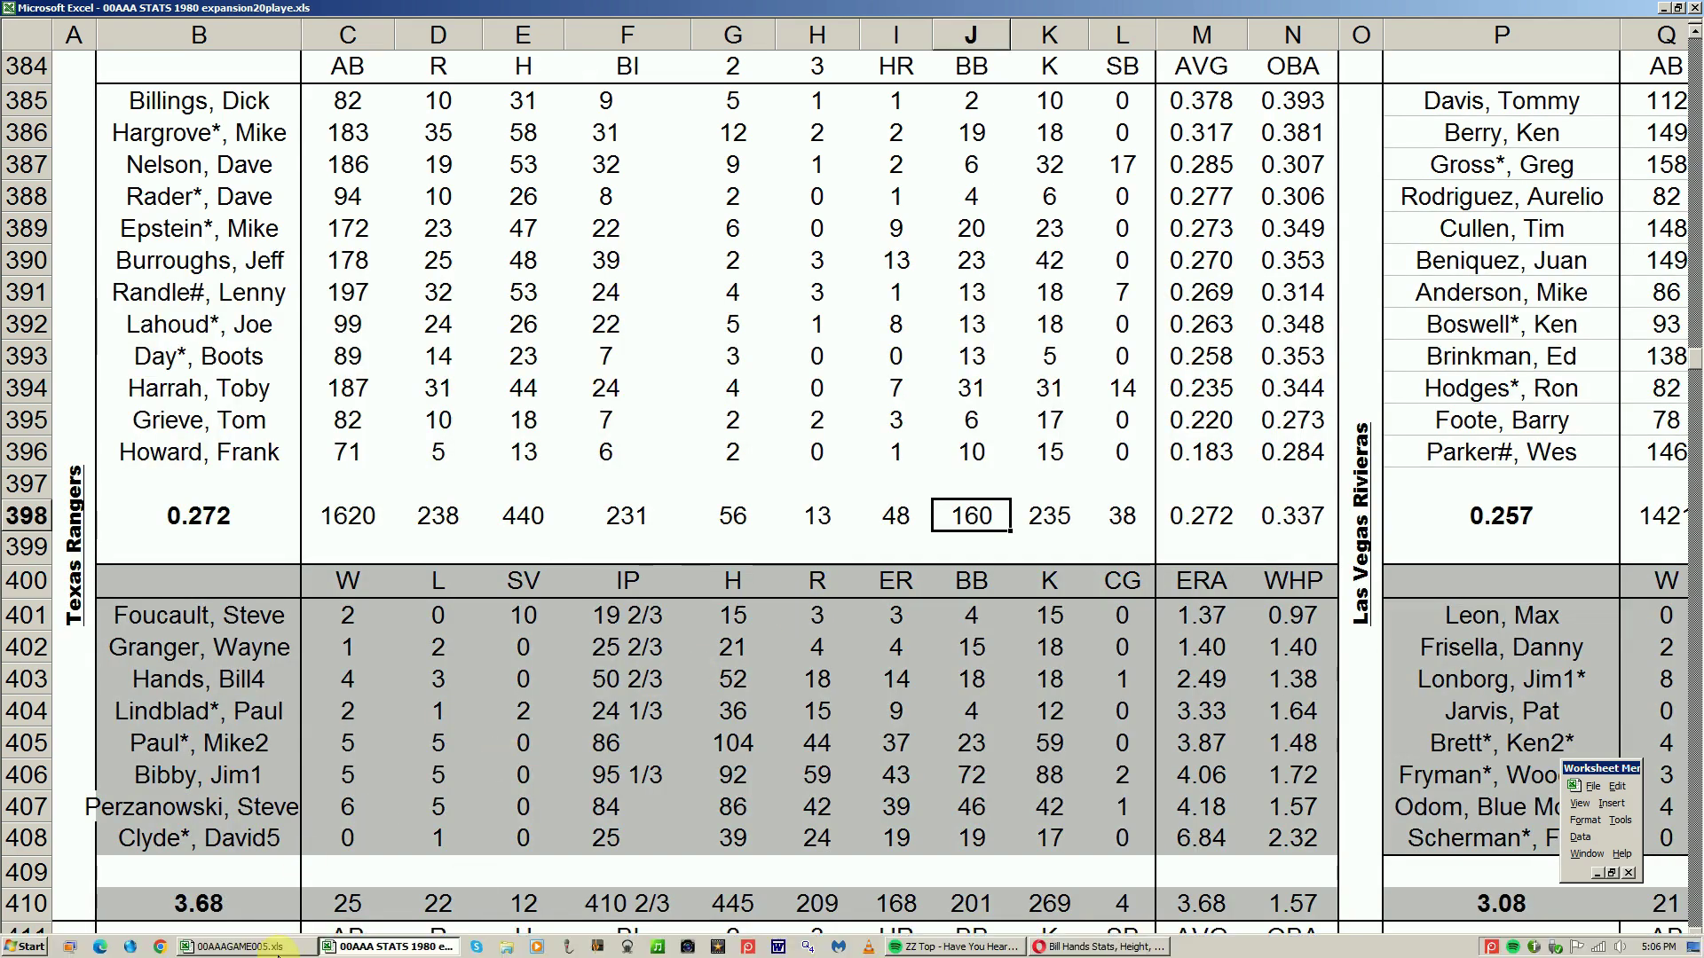
pyautogui.click(257, 948)
pyautogui.click(1157, 671)
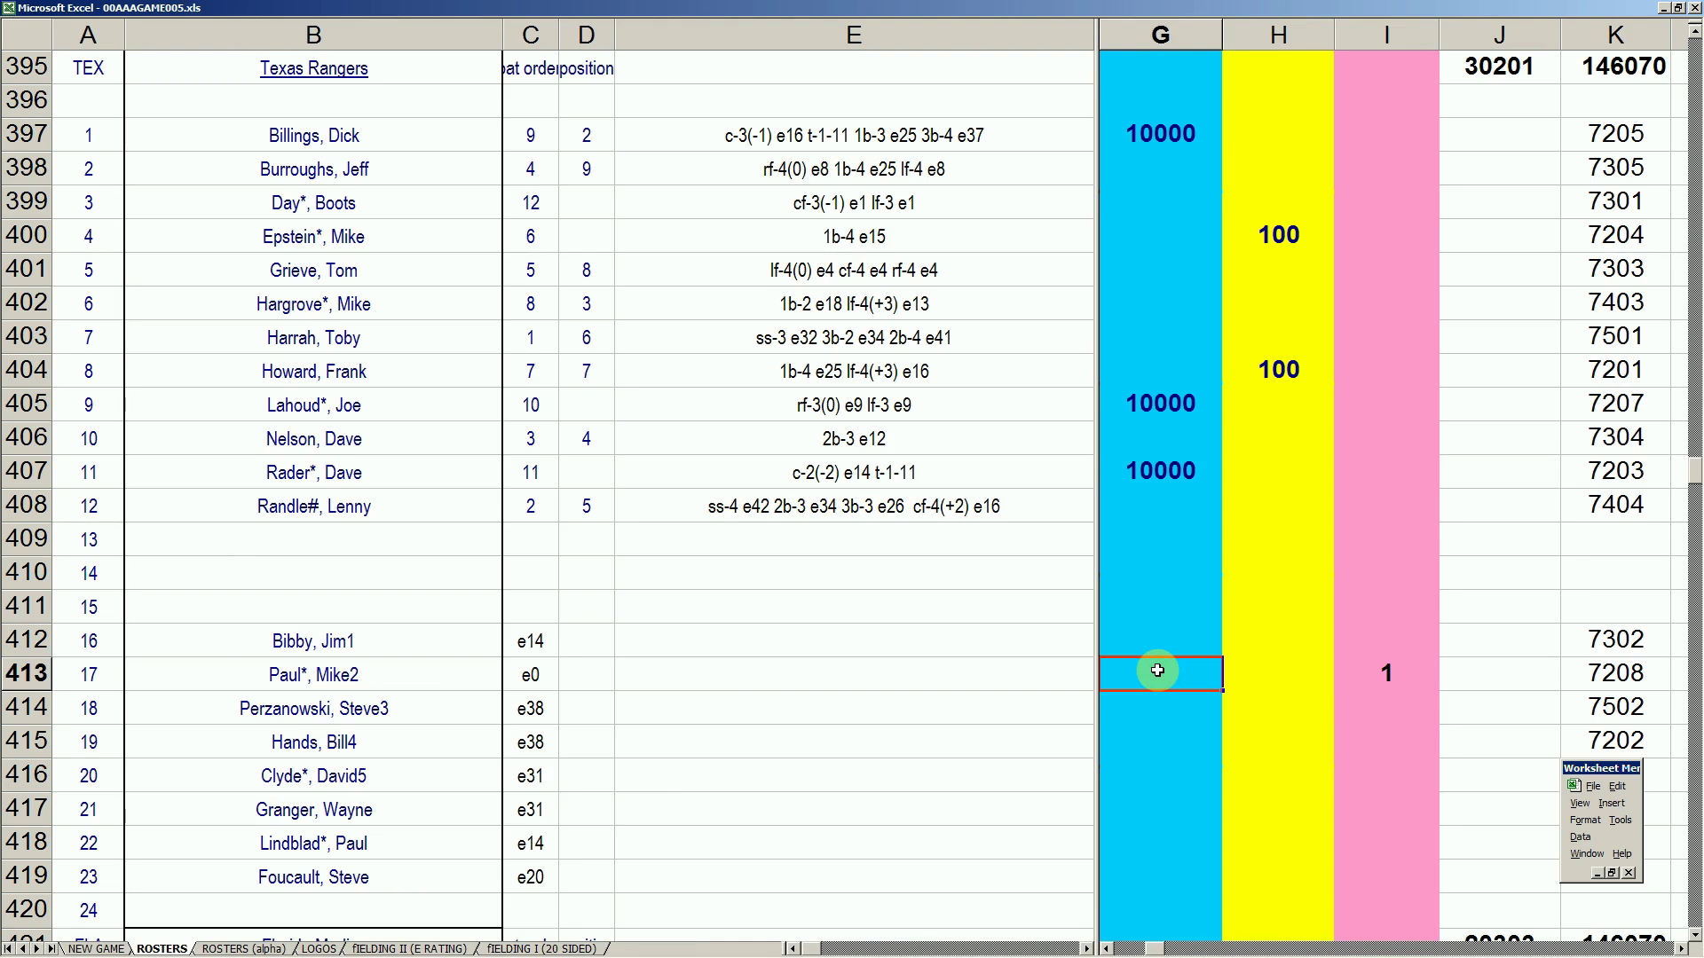
pyautogui.press('Down')
pyautogui.press('Down')
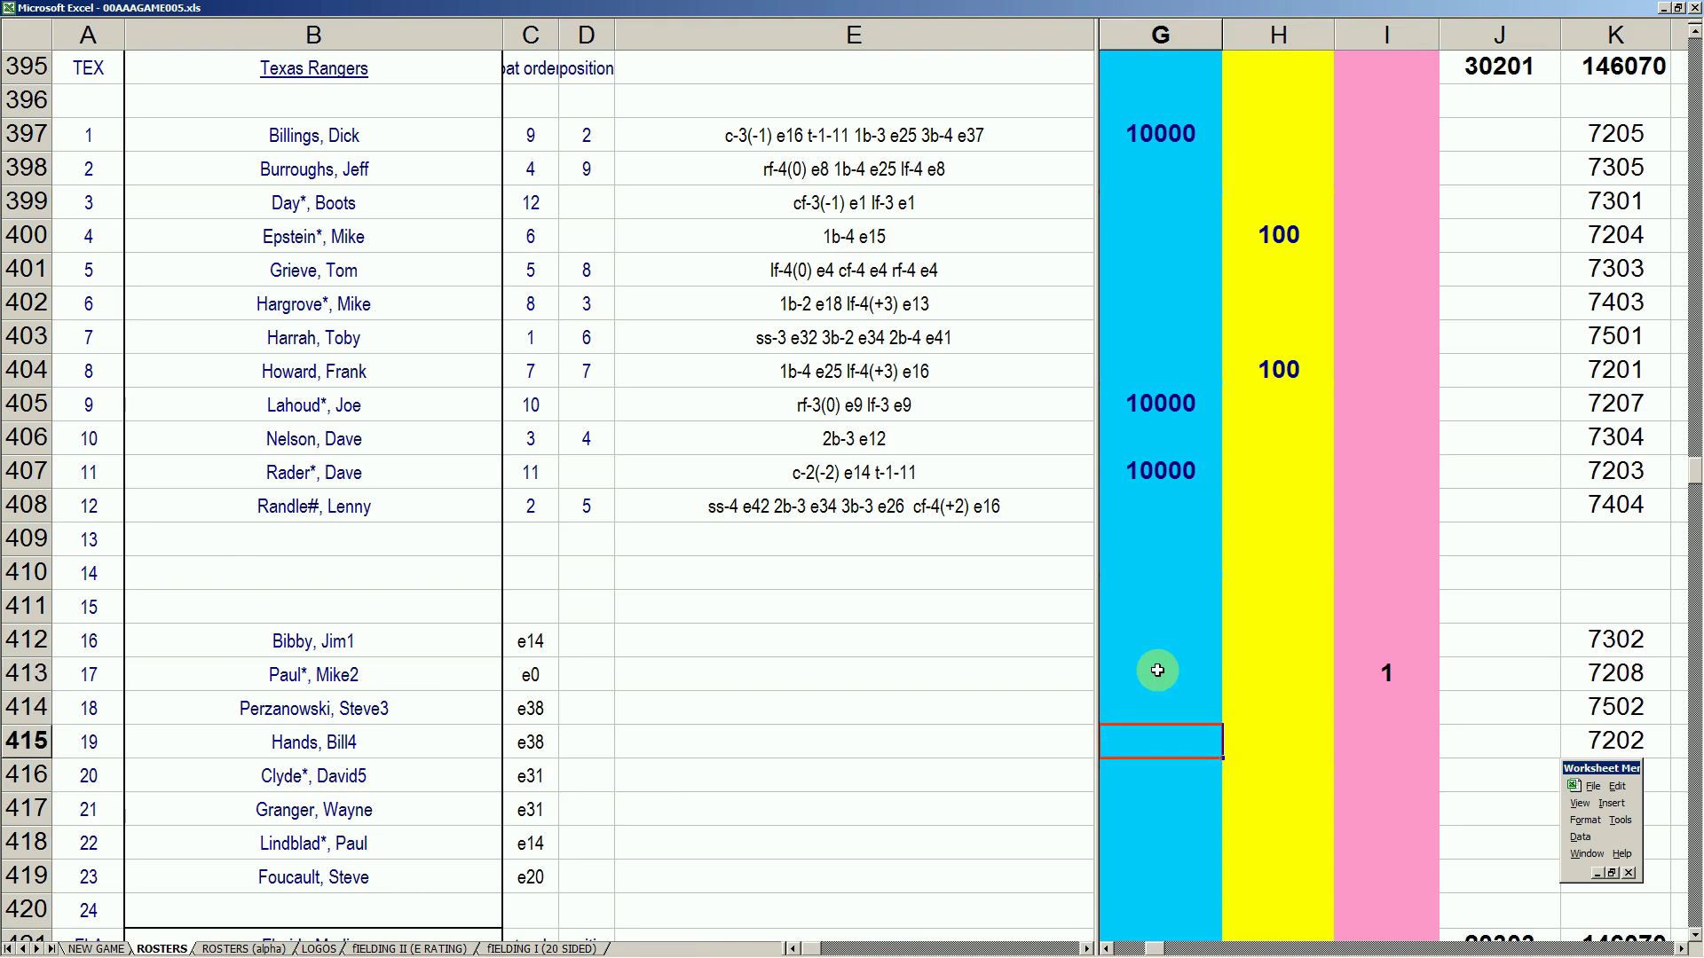
pyautogui.write('10000')
pyautogui.press('Up')
pyautogui.press('Down')
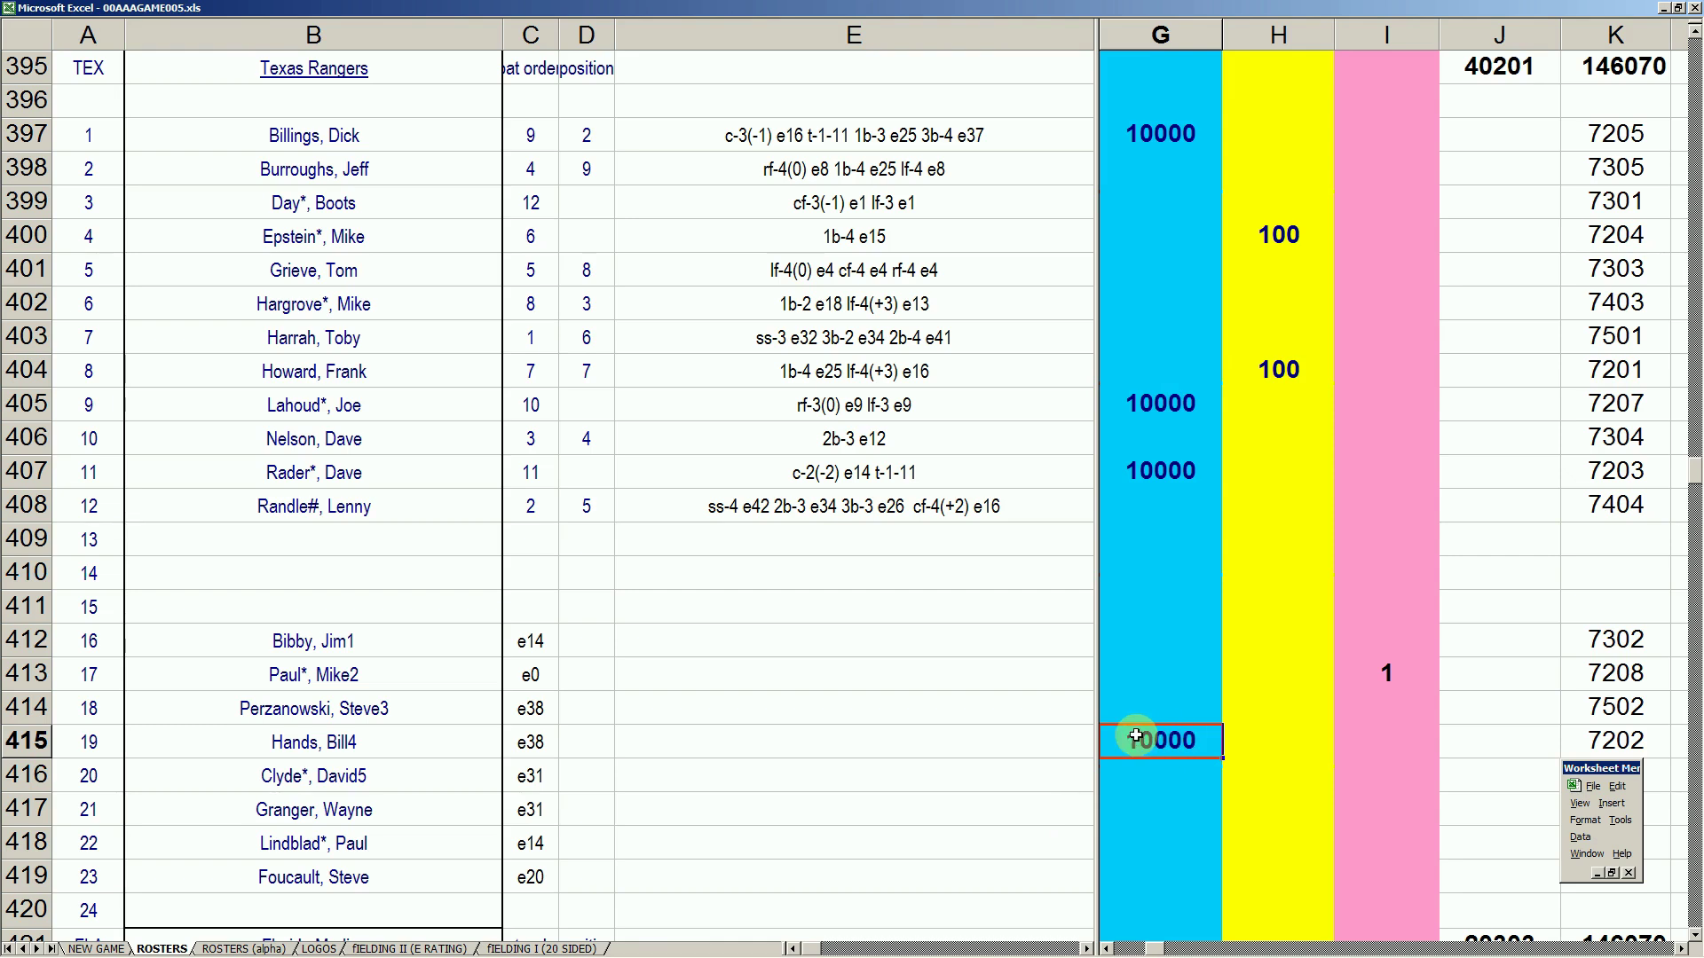
# Step: Return to Baseball Reference in the browser, search for "granger", view Wayne Granger's Standard Pitching table, and check the 1973 SOM roster for him
pyautogui.click(1134, 948)
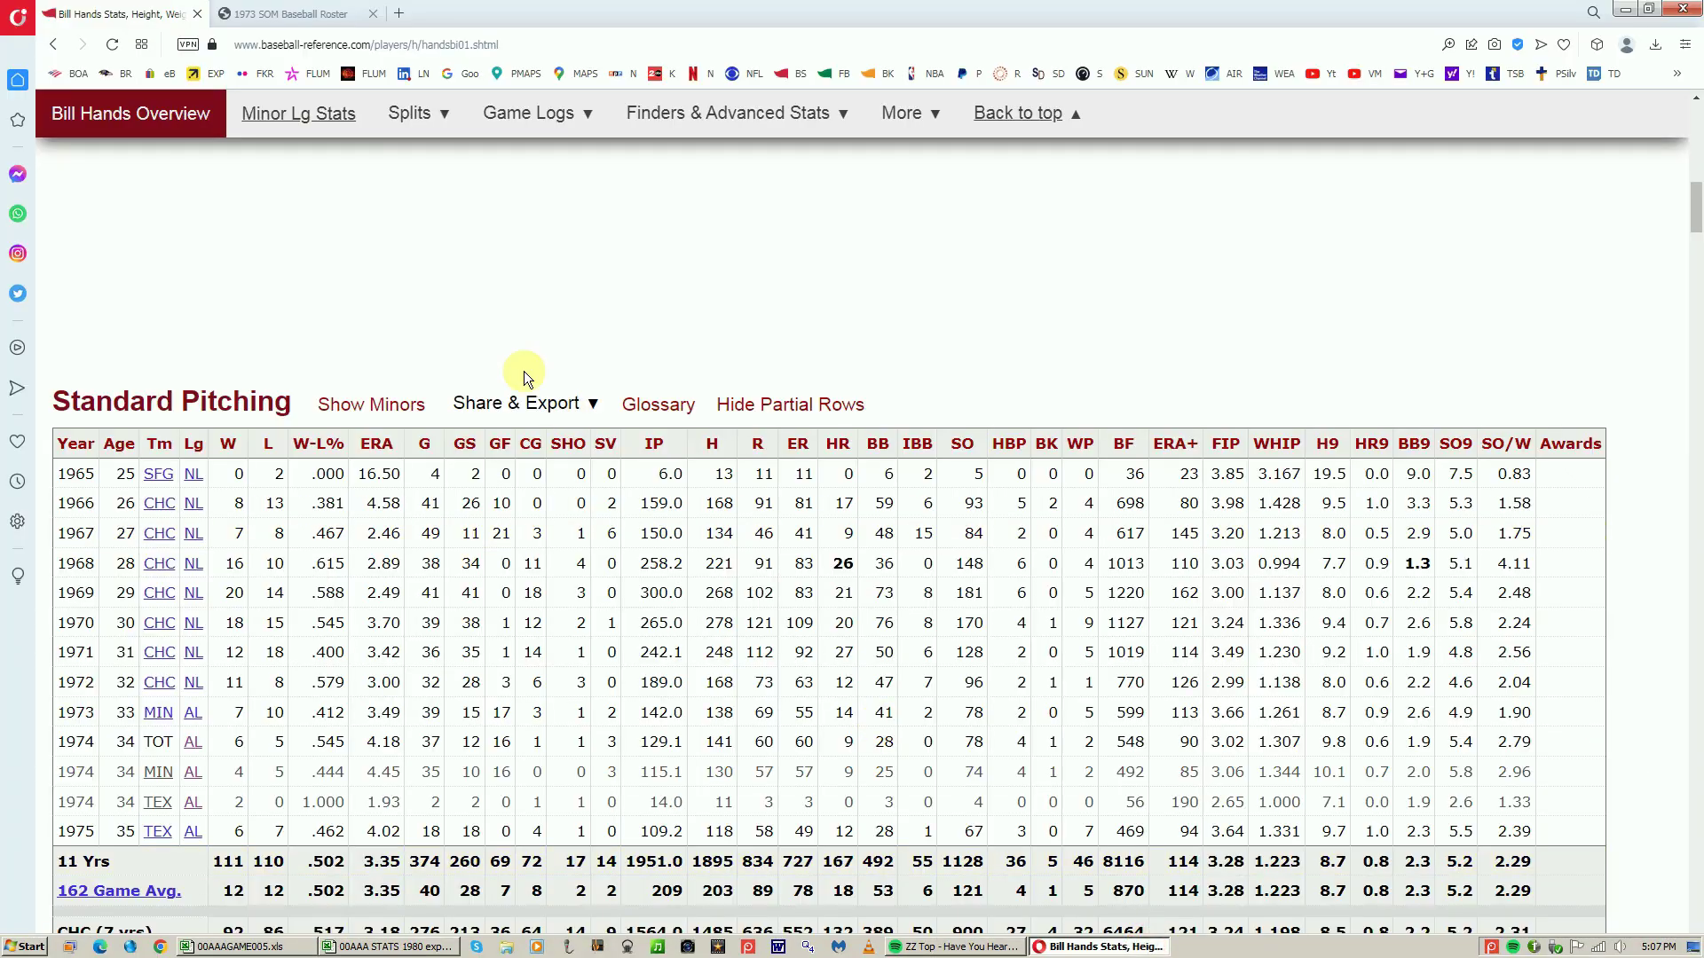
pyautogui.scroll(10, 1688, 237)
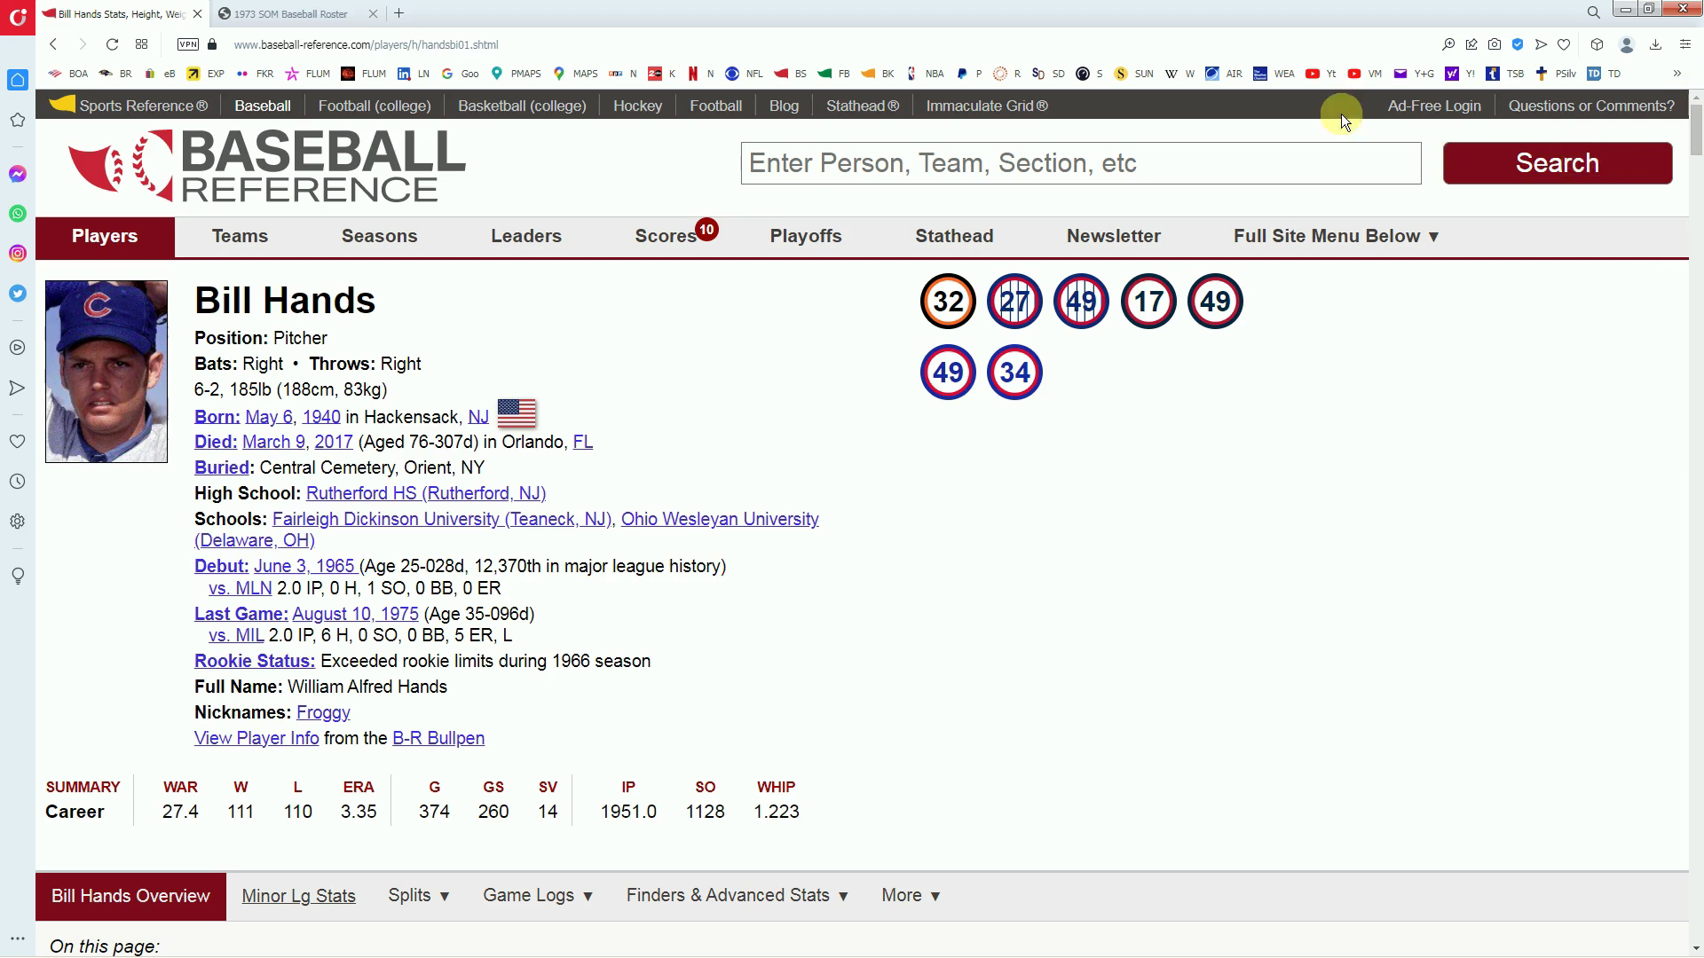
pyautogui.click(1315, 156)
pyautogui.write('granger')
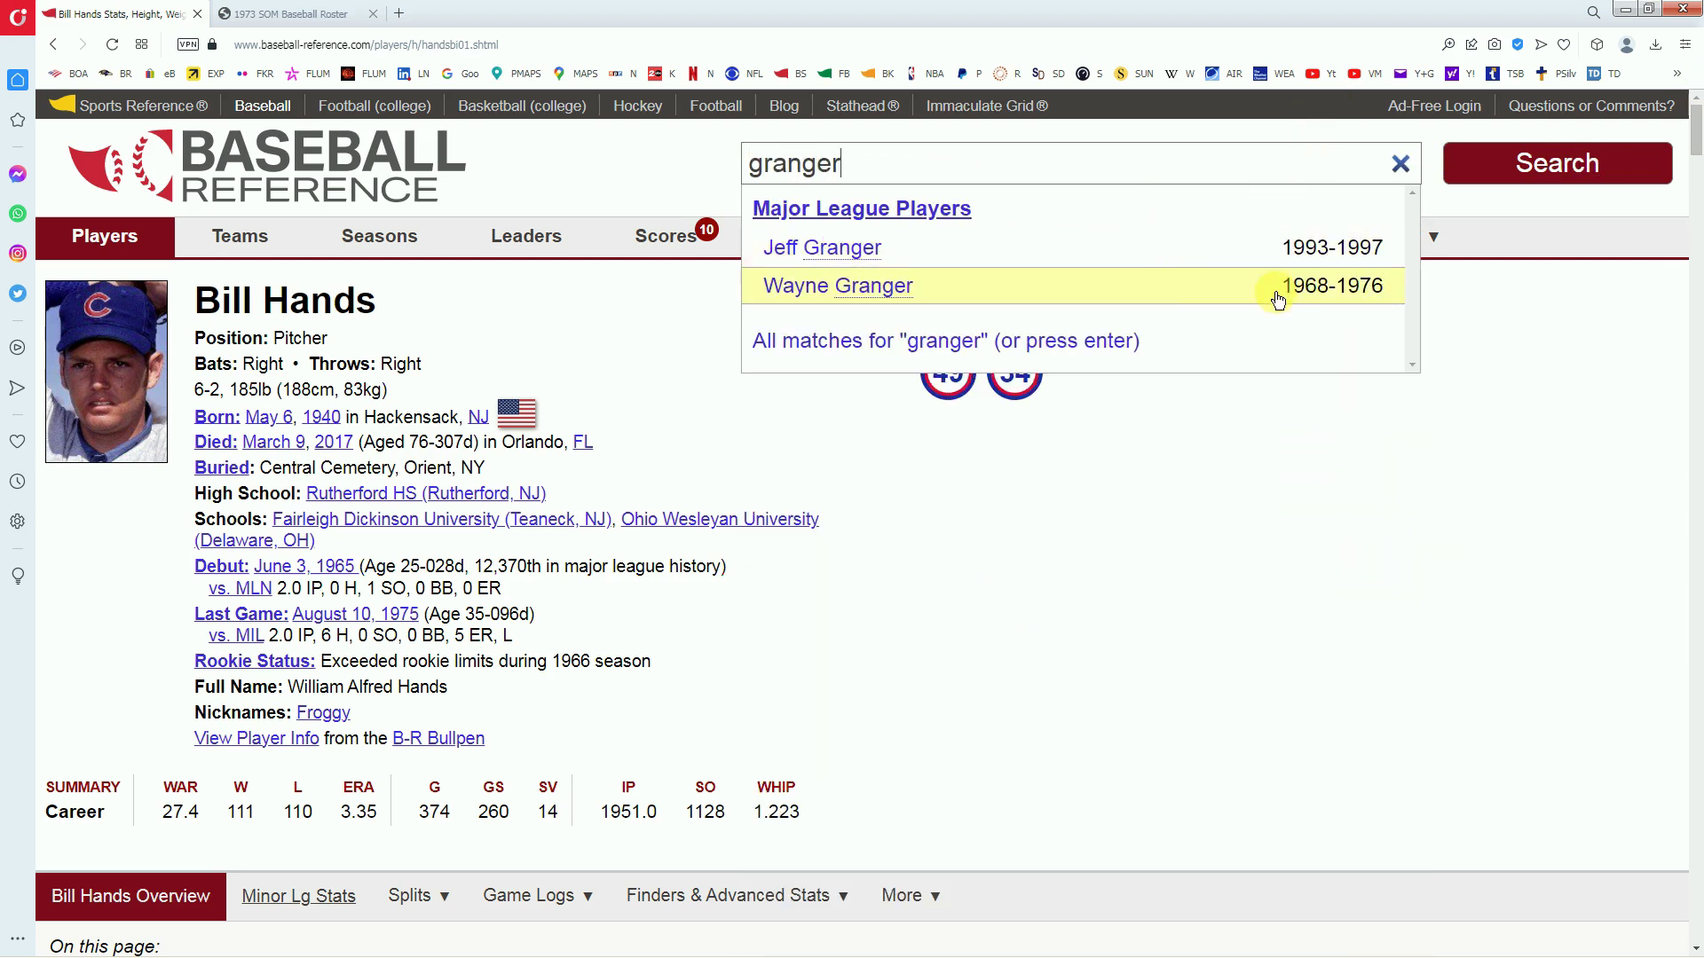
pyautogui.click(898, 293)
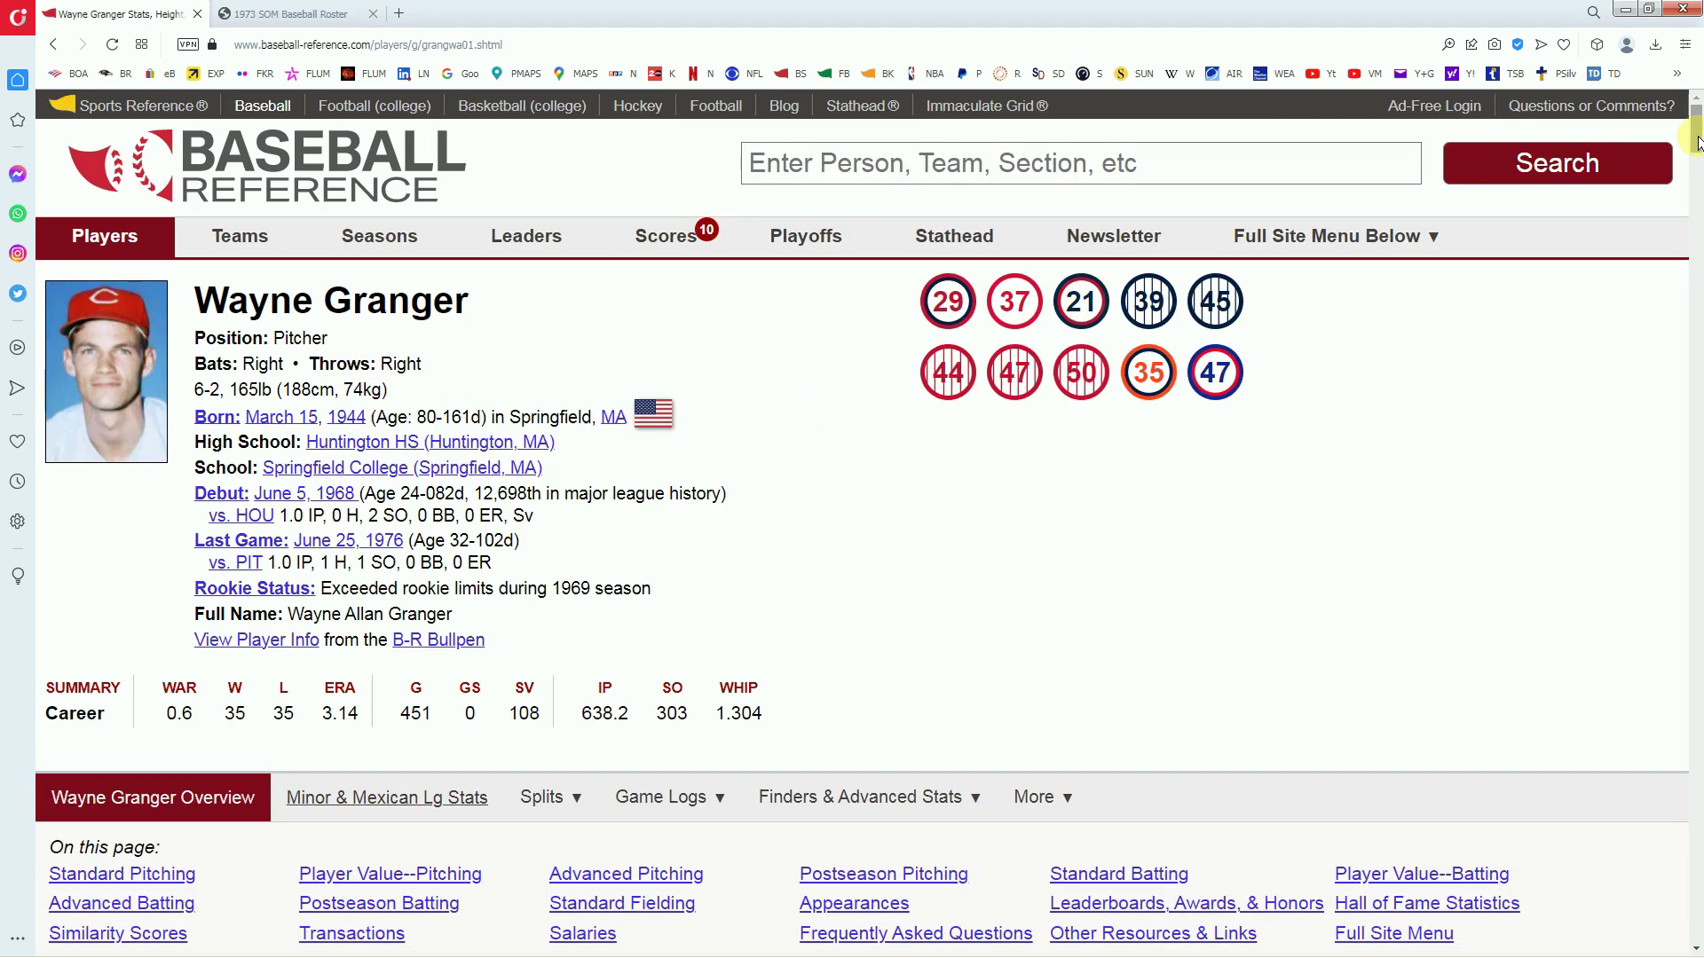
pyautogui.moveTo(1695, 133); pyautogui.dragTo(1680, 211)
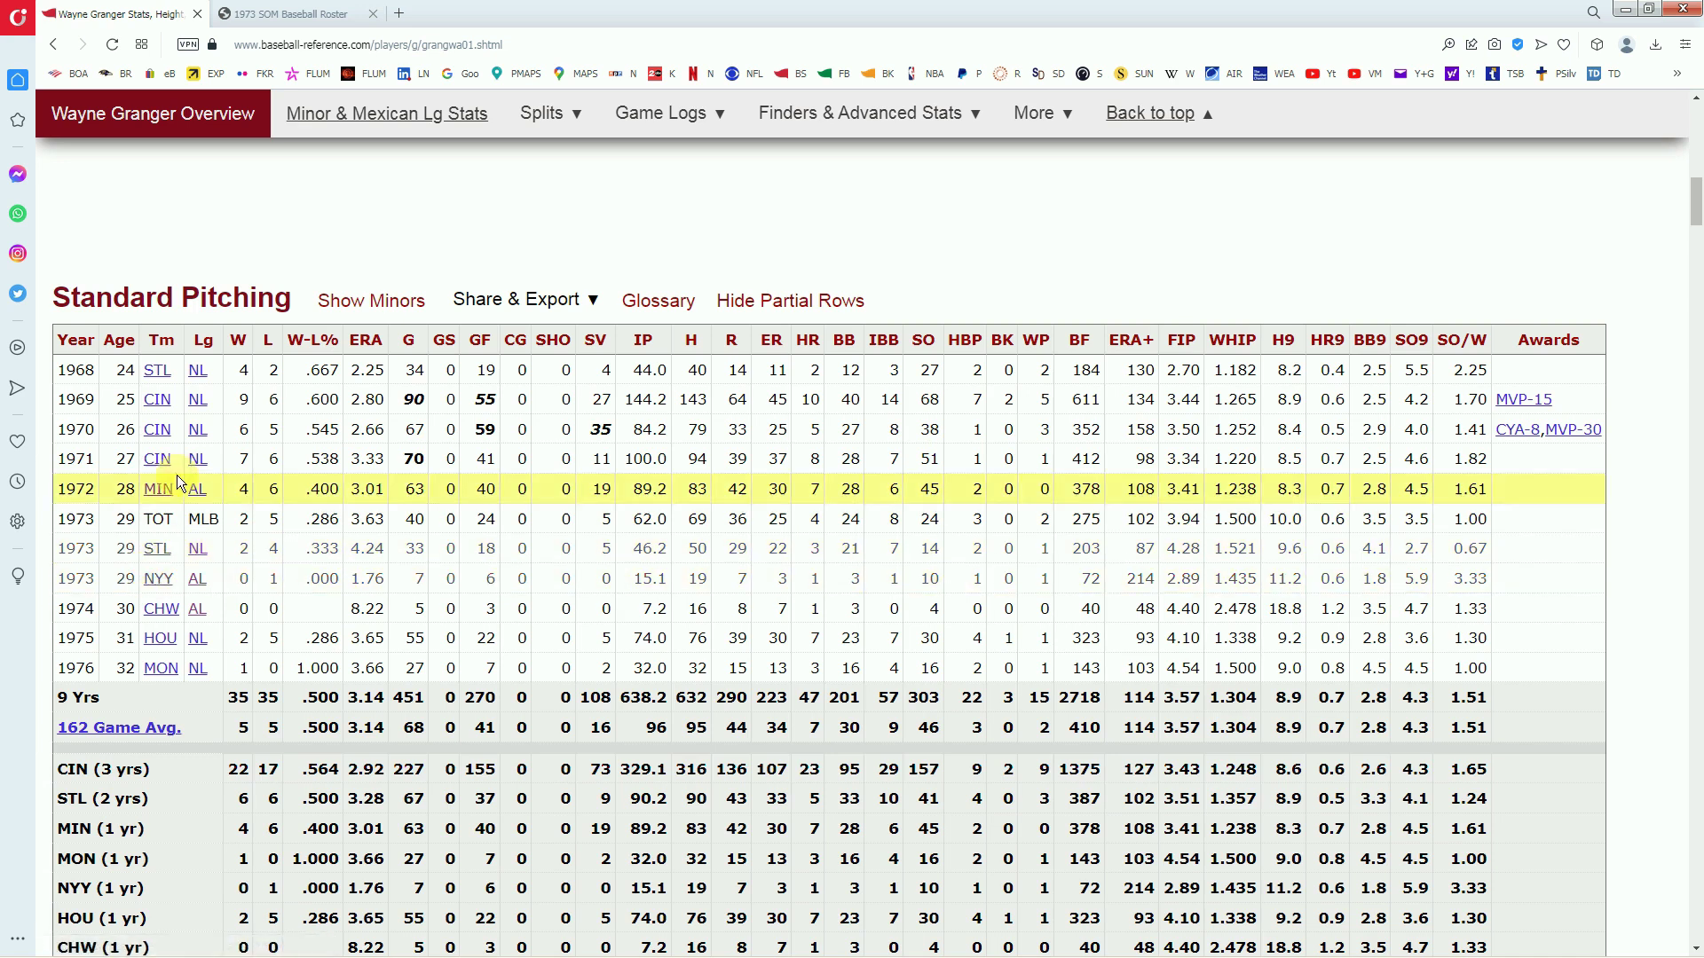
pyautogui.click(292, 15)
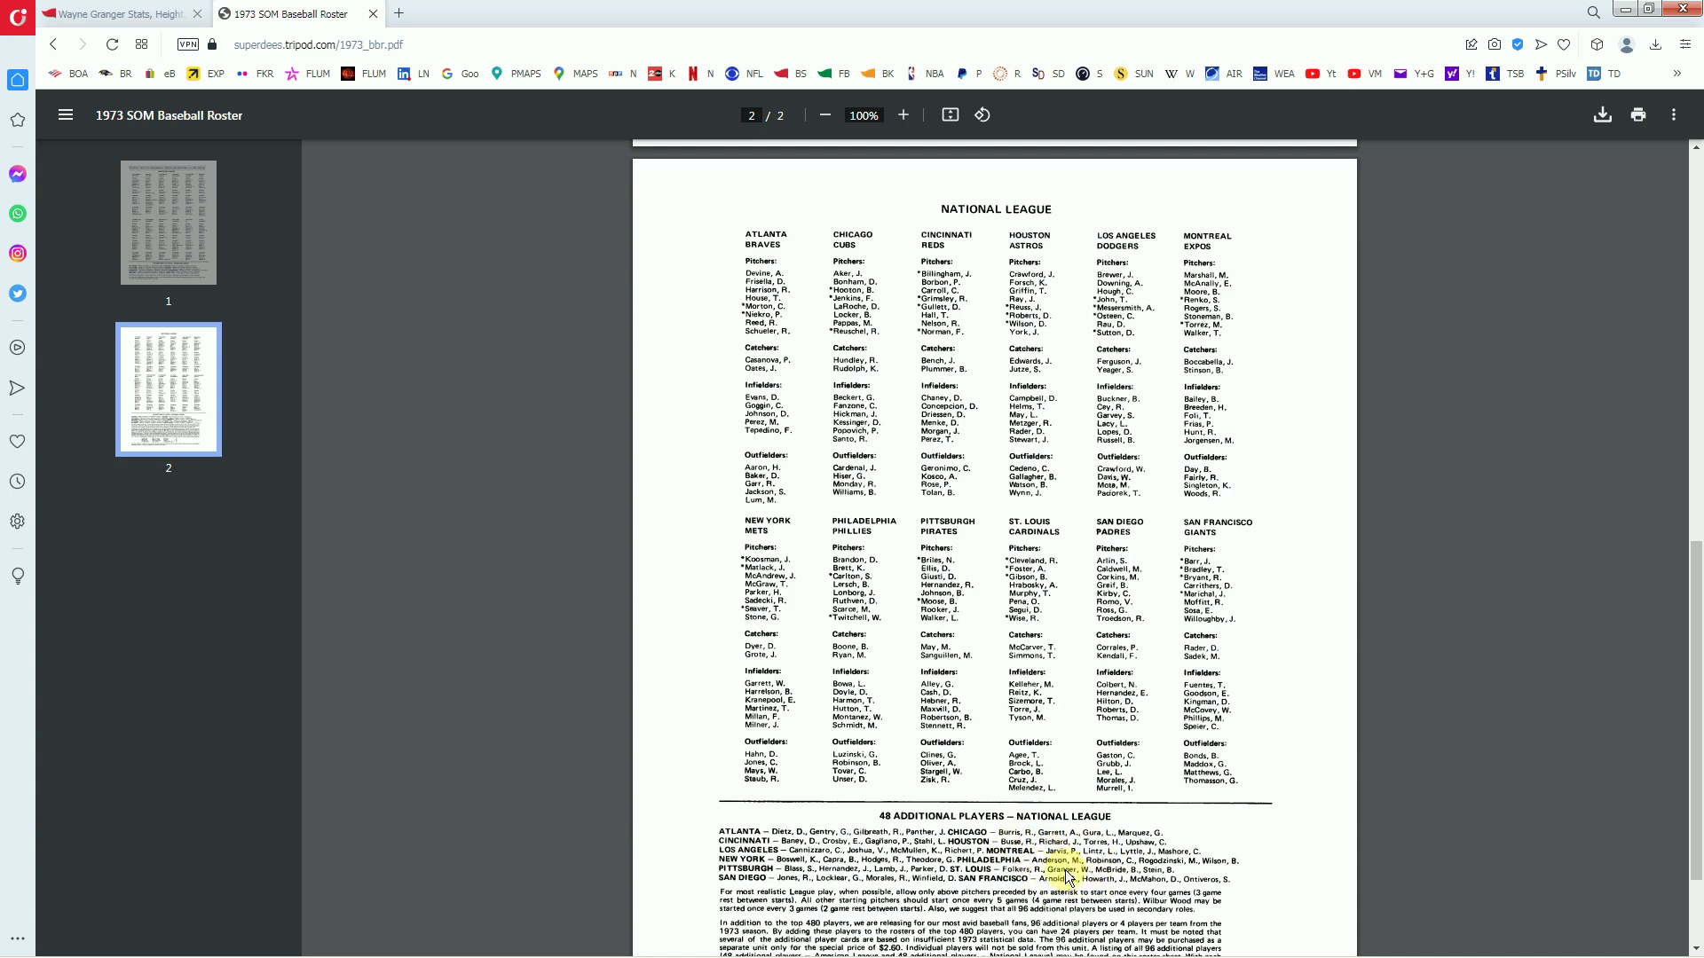
# Step: Switch to the 00AAAGAME005 roster workbook in Excel and enter 100 in Wayne Granger's yellow cell, H417
pyautogui.moveTo(479, 951)
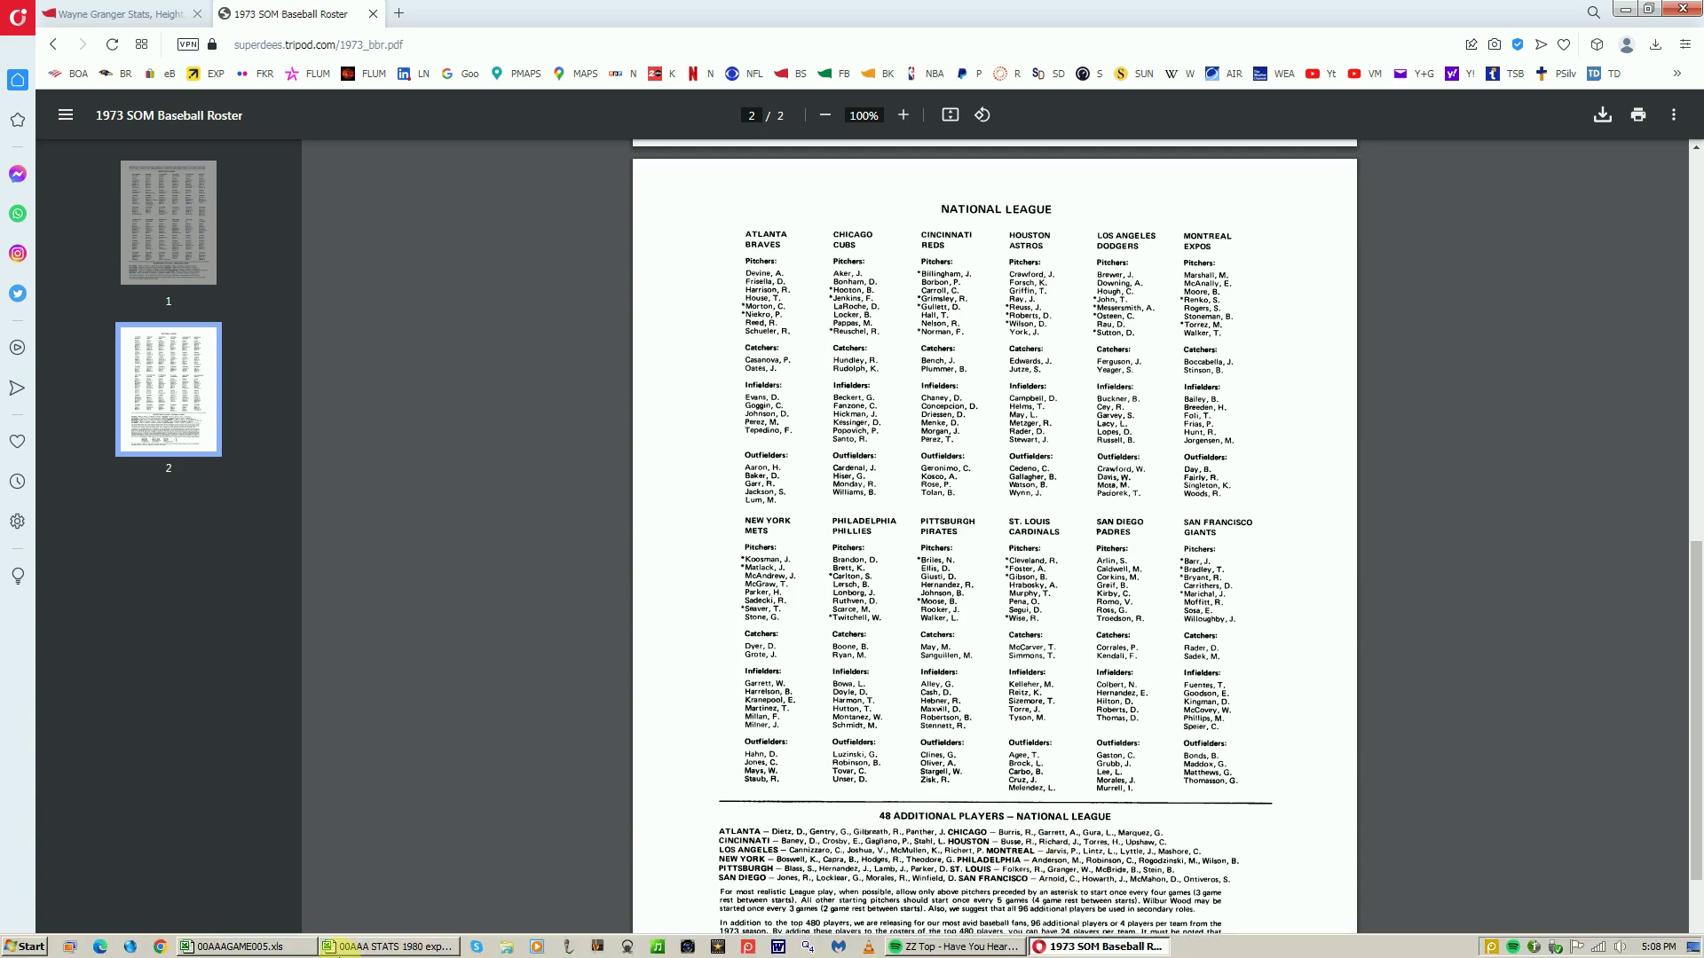
pyautogui.click(297, 948)
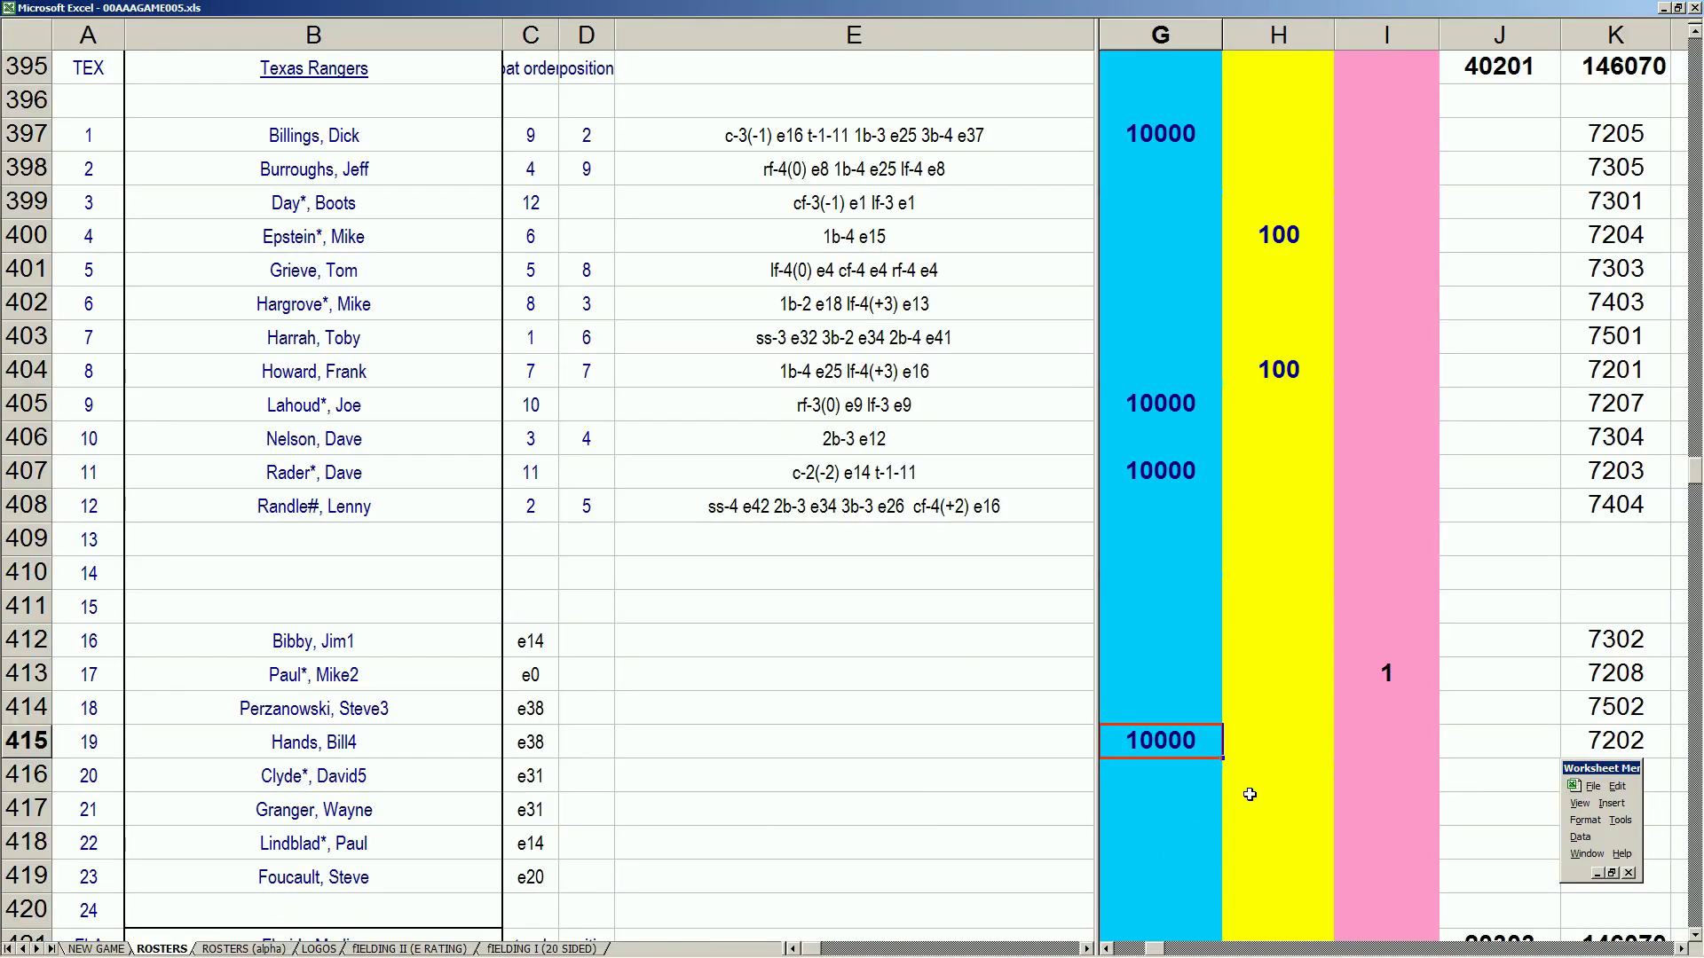
pyautogui.click(1199, 776)
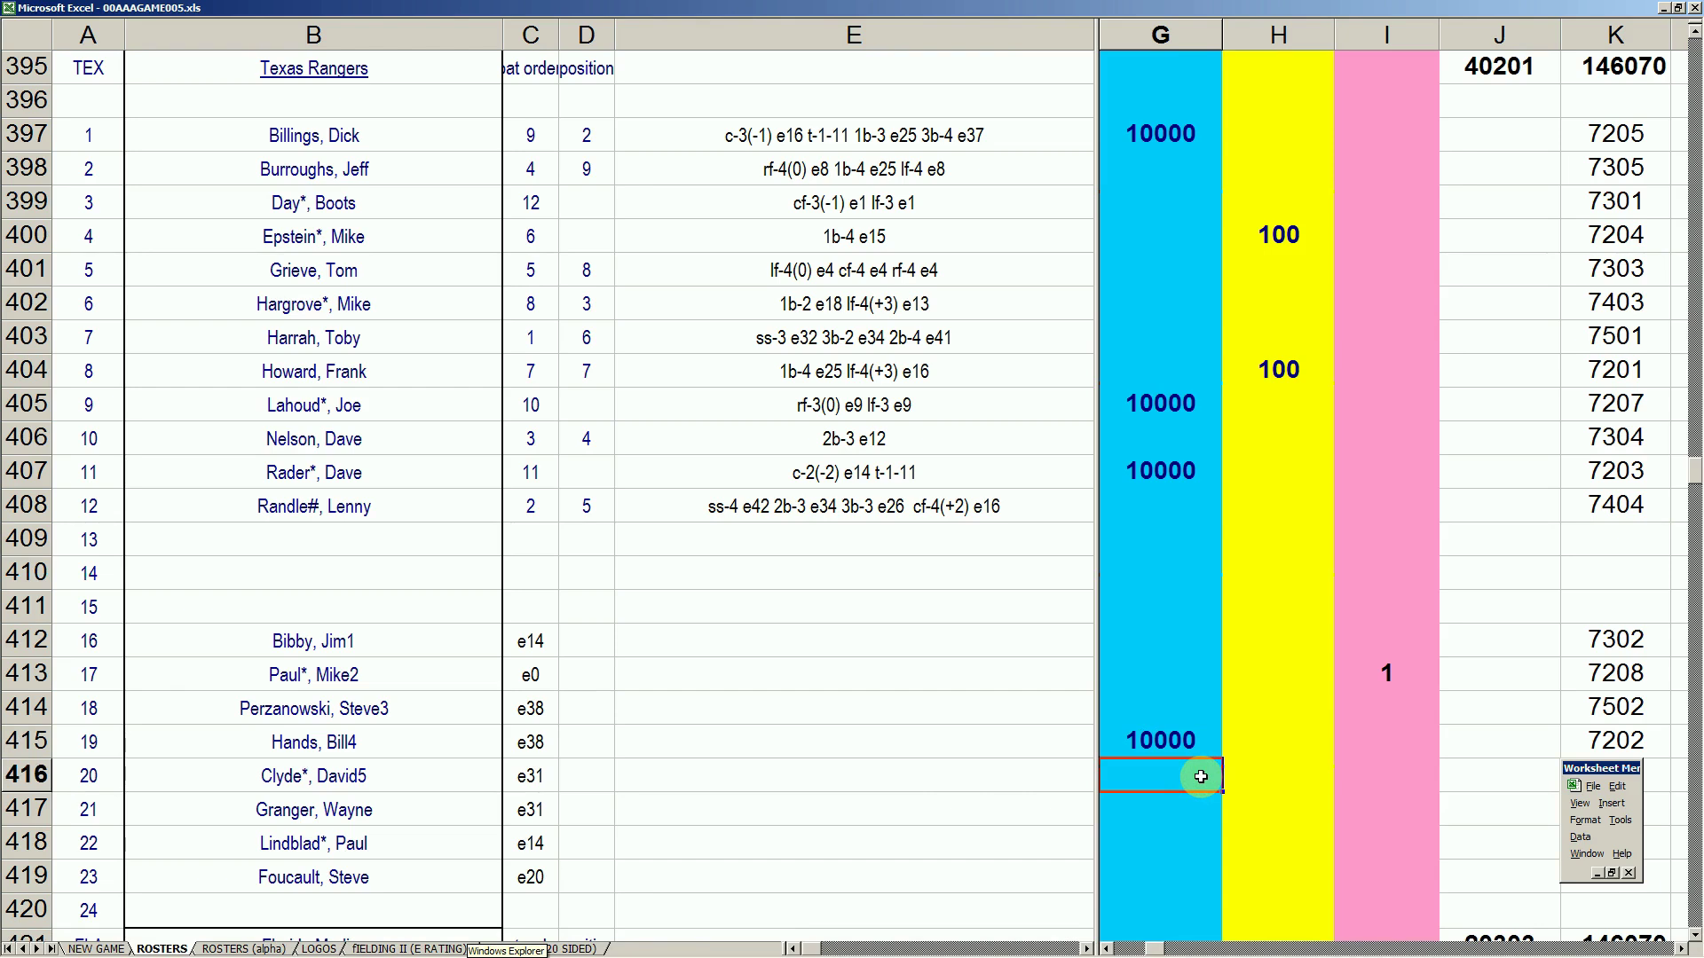
pyautogui.press('Down')
pyautogui.press('Right')
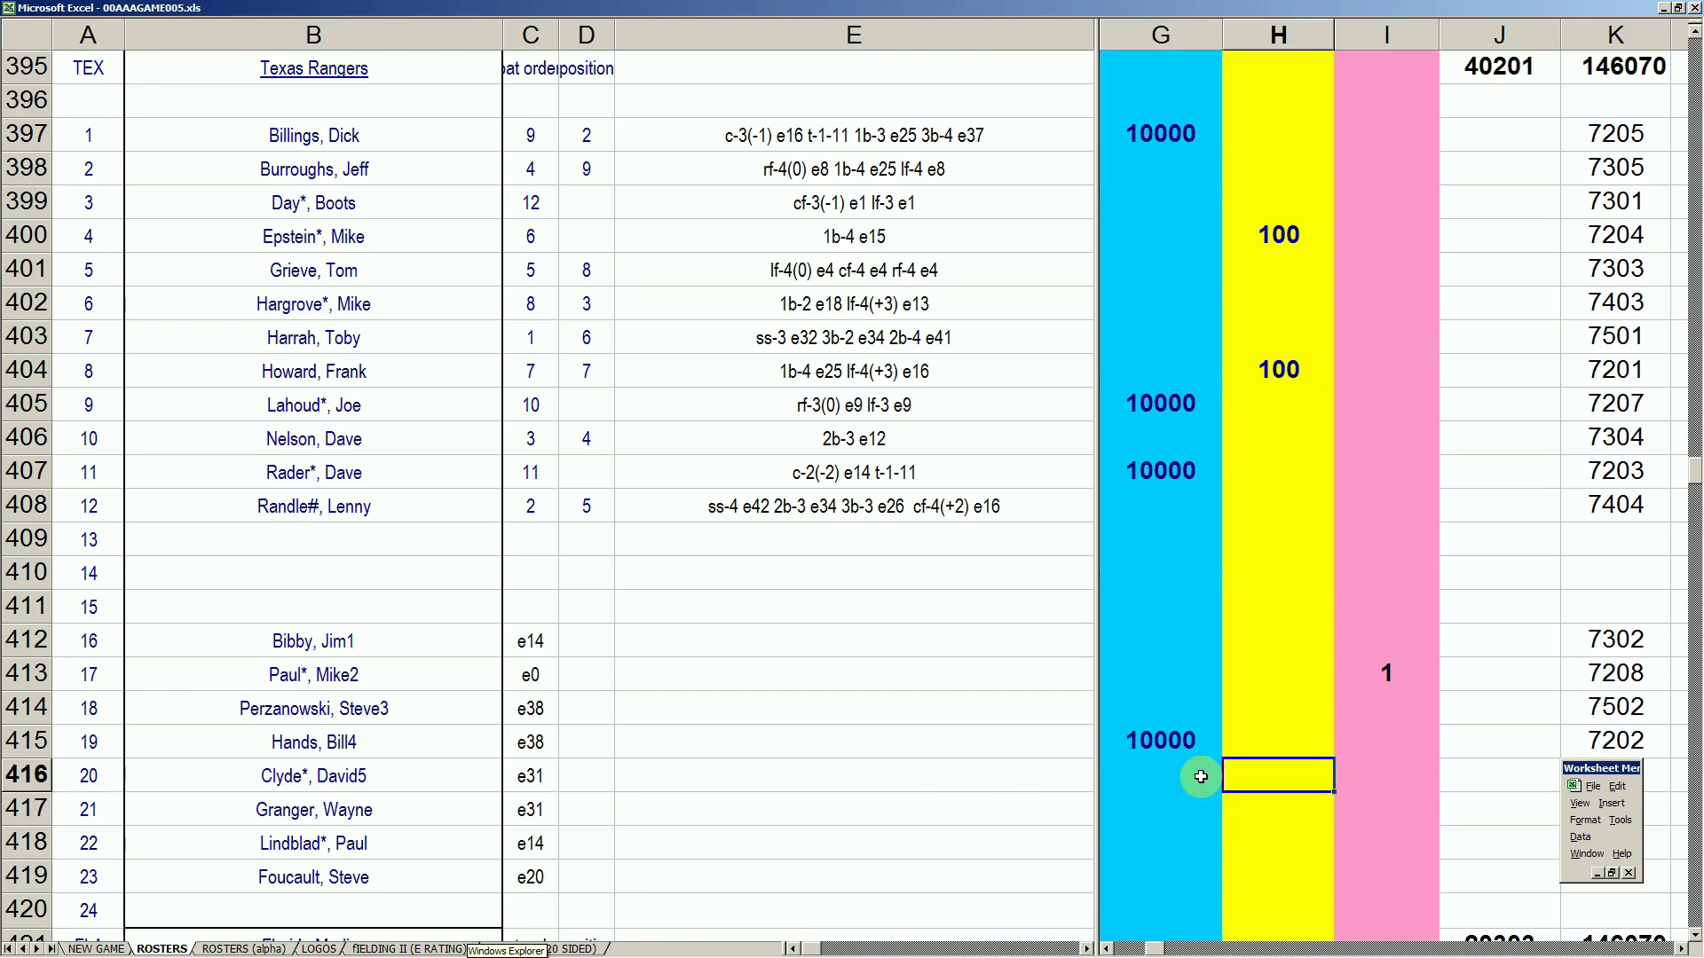
pyautogui.write('100')
pyautogui.press('Up')
pyautogui.press('Down')
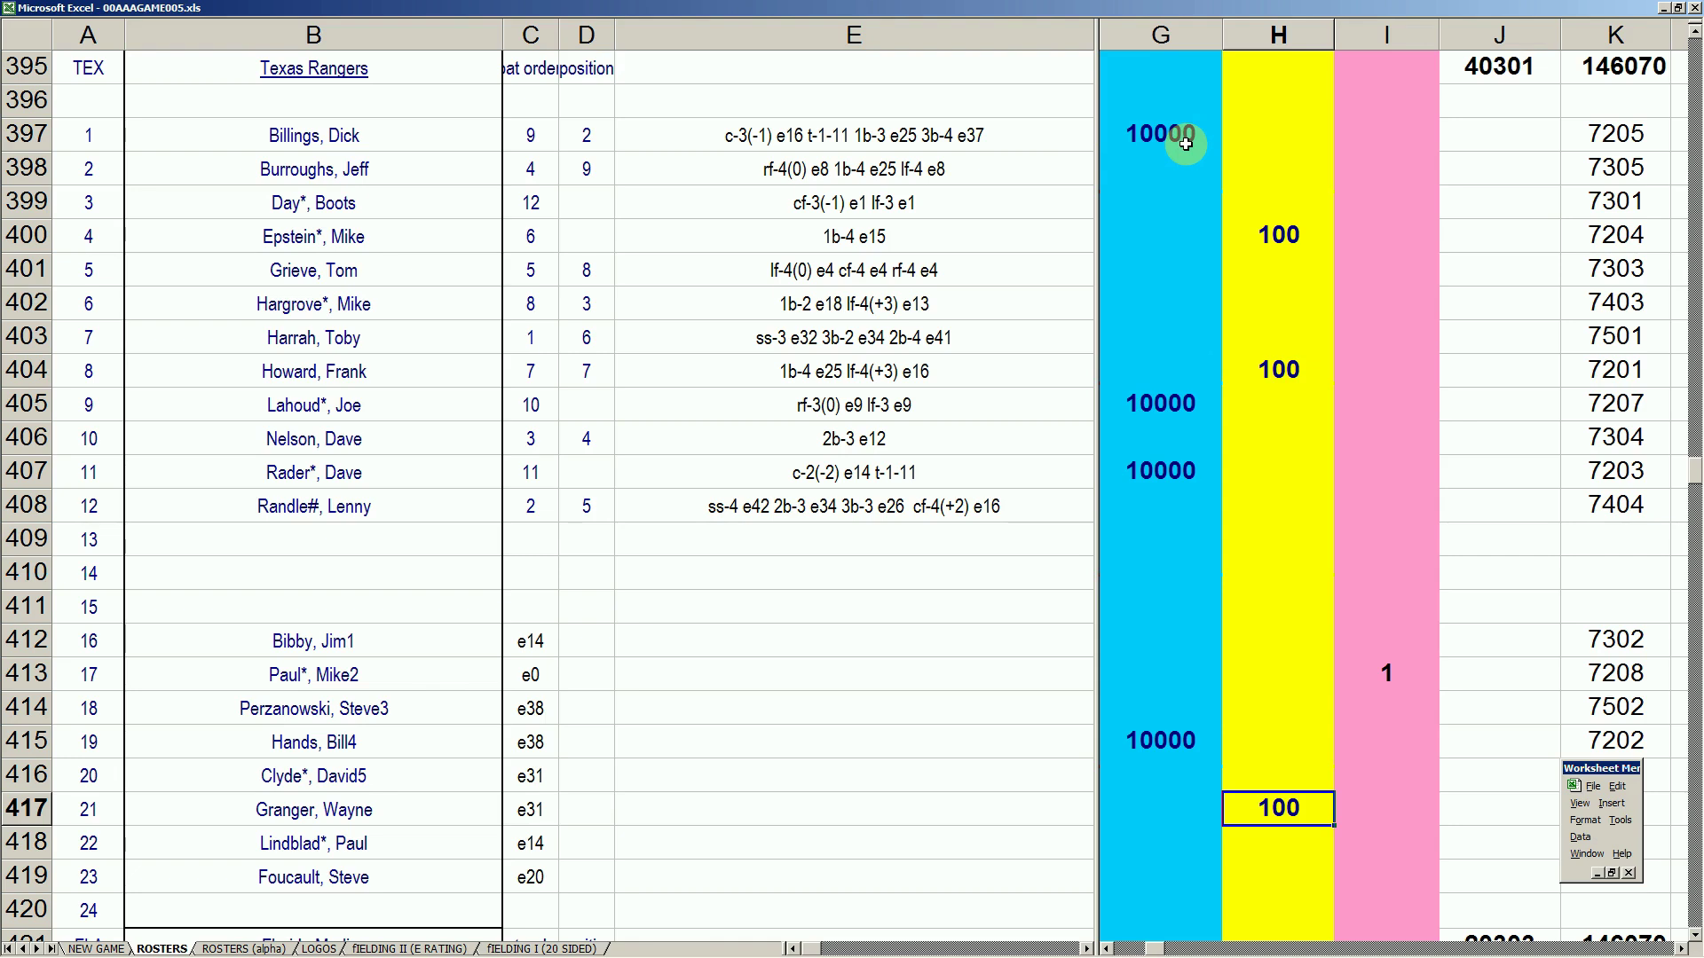
# Step: Enter the note "keep?" in column J for Mike Epstein (J400) and Frank Howard (J404)
pyautogui.click(1466, 235)
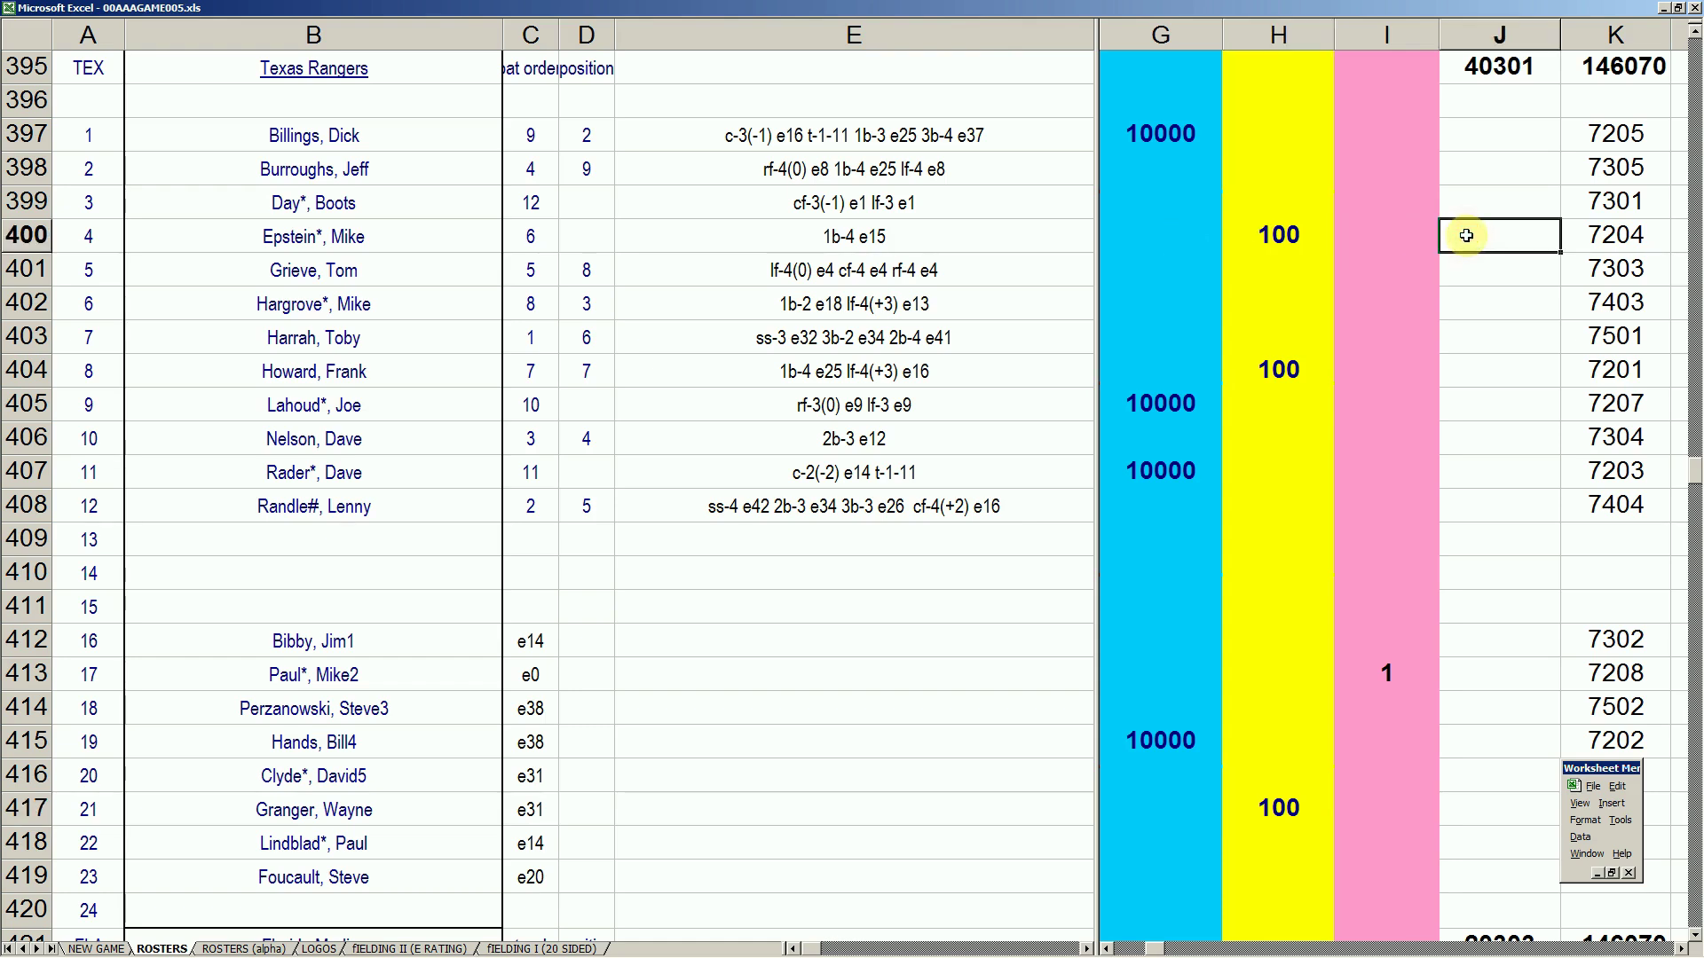
pyautogui.write('keep?')
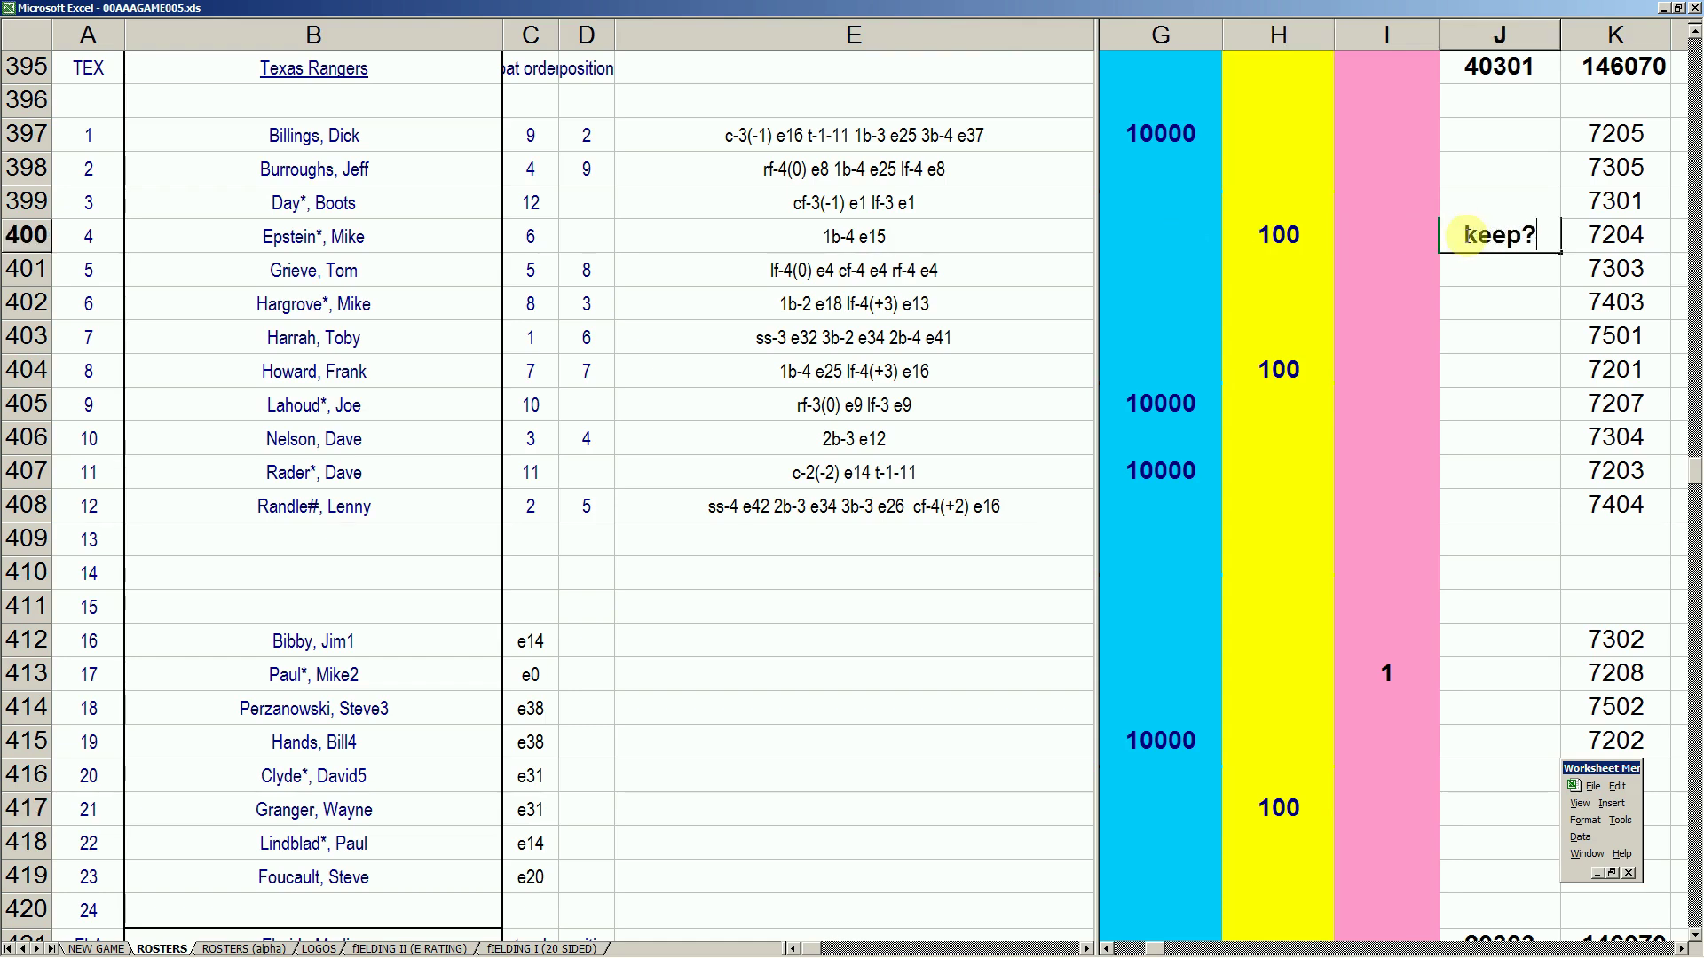
pyautogui.press('Return')
pyautogui.press('Return')
pyautogui.press('Return')
pyautogui.press('Return')
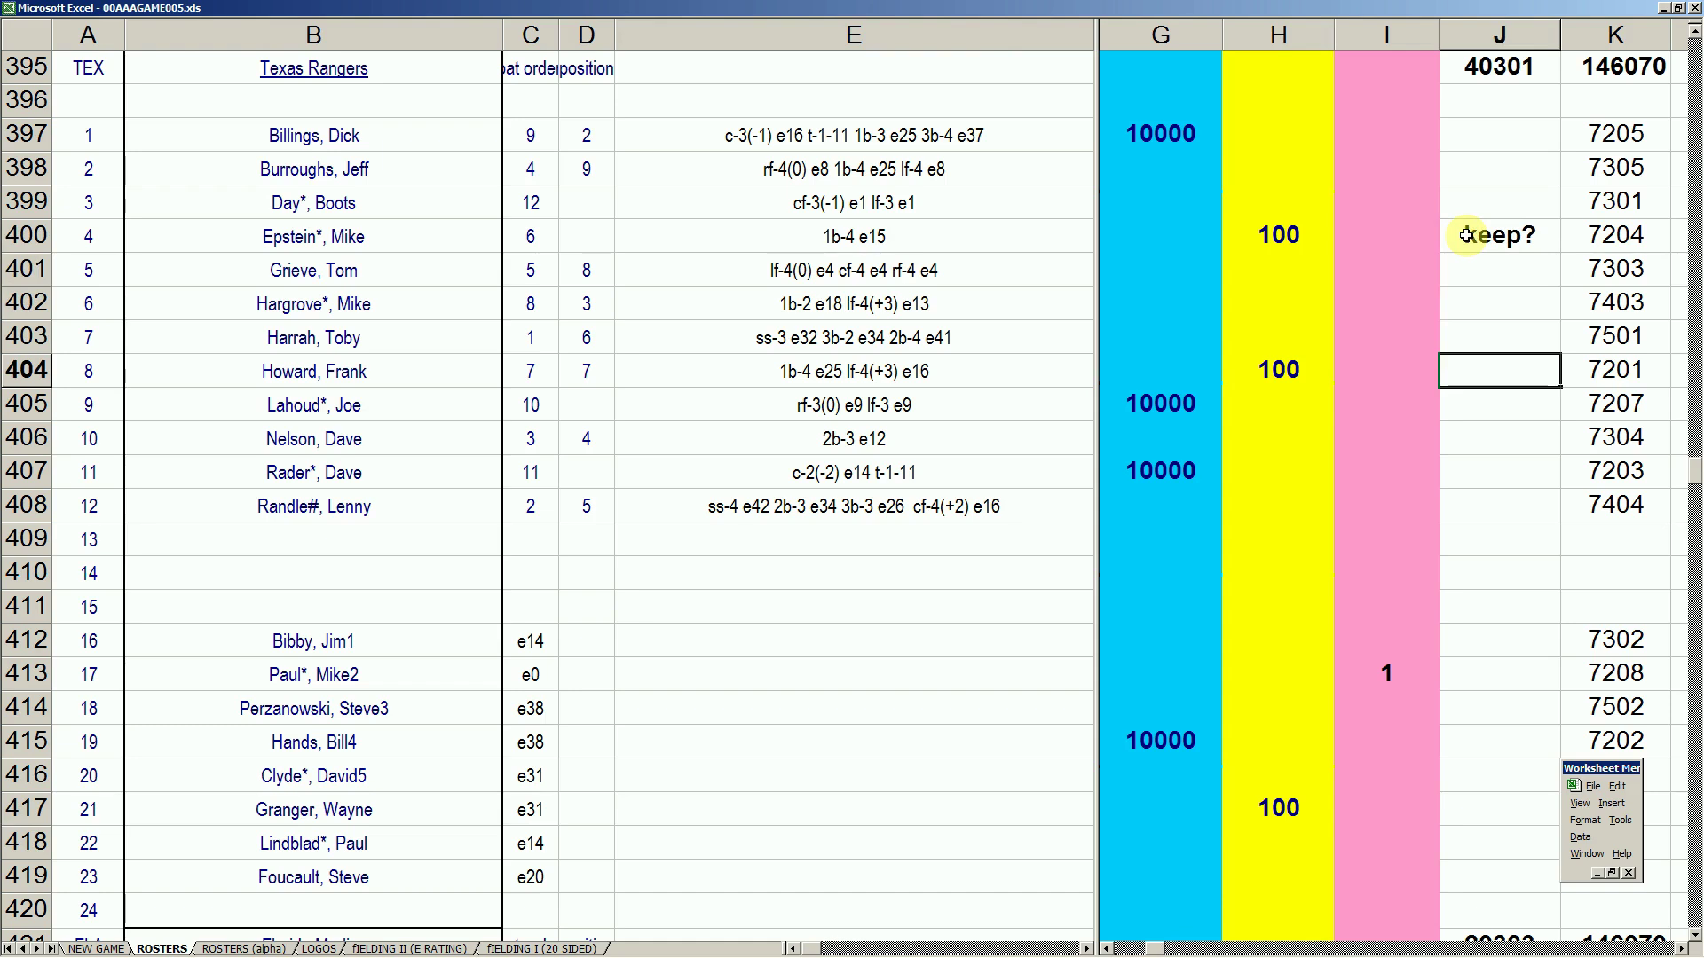
pyautogui.write('keep')
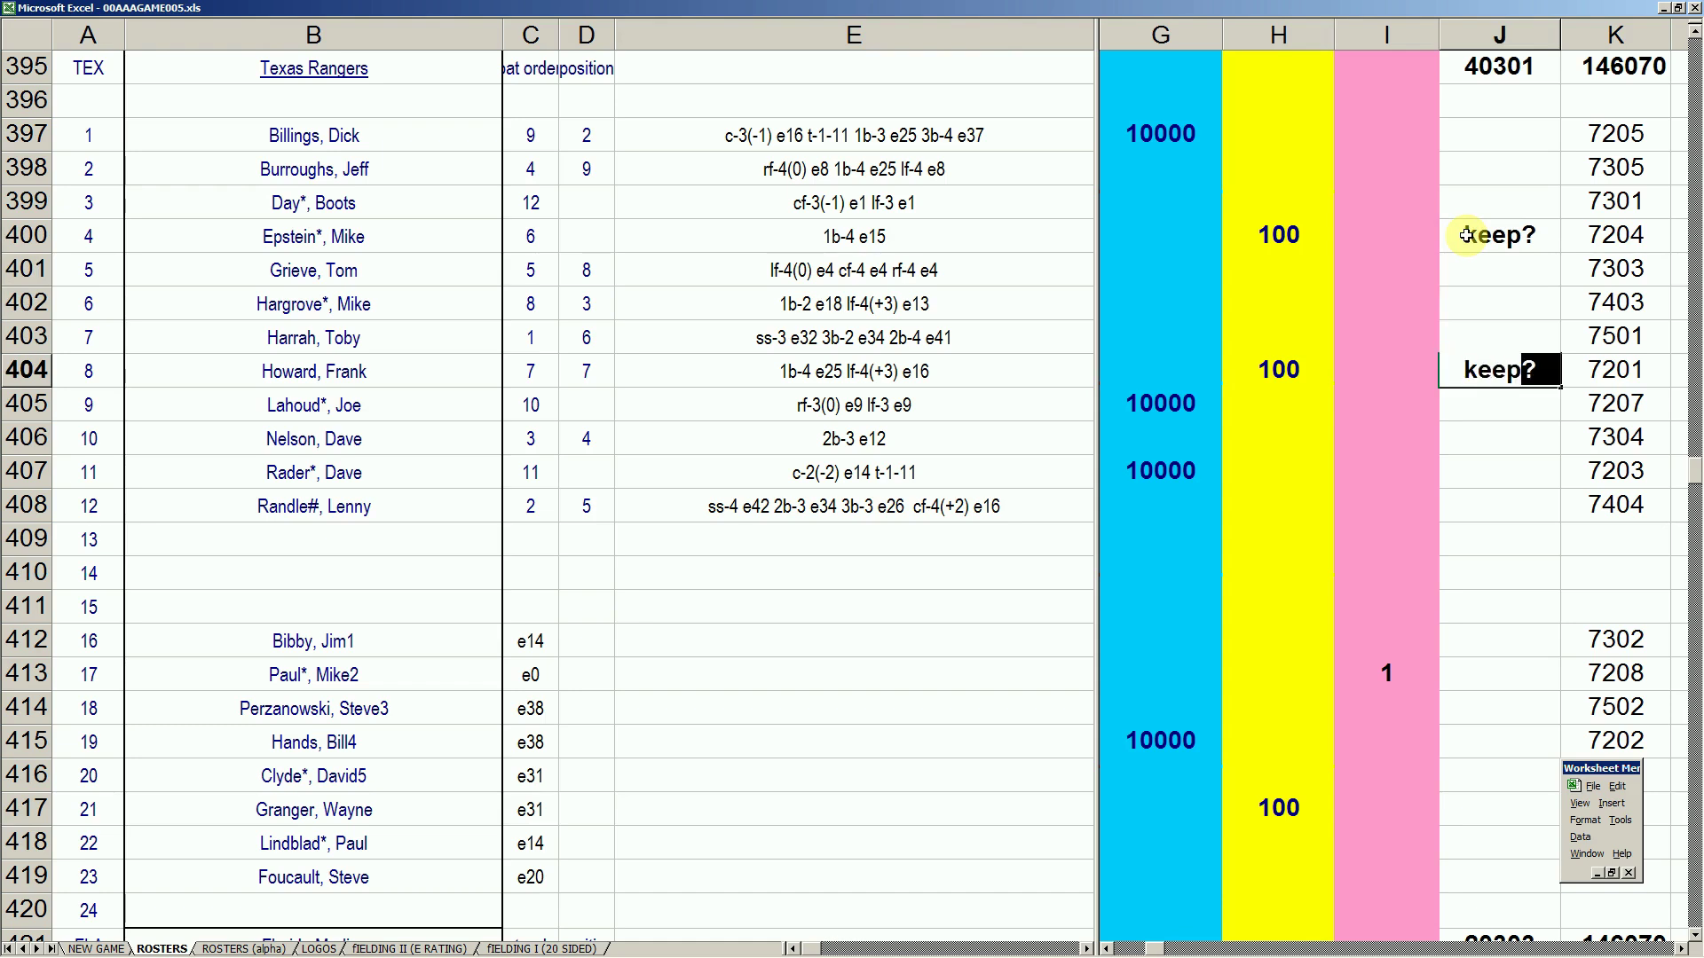
pyautogui.press('Return')
pyautogui.click(1240, 231)
pyautogui.click(1194, 233)
pyautogui.click(1161, 133)
pyautogui.click(1261, 130)
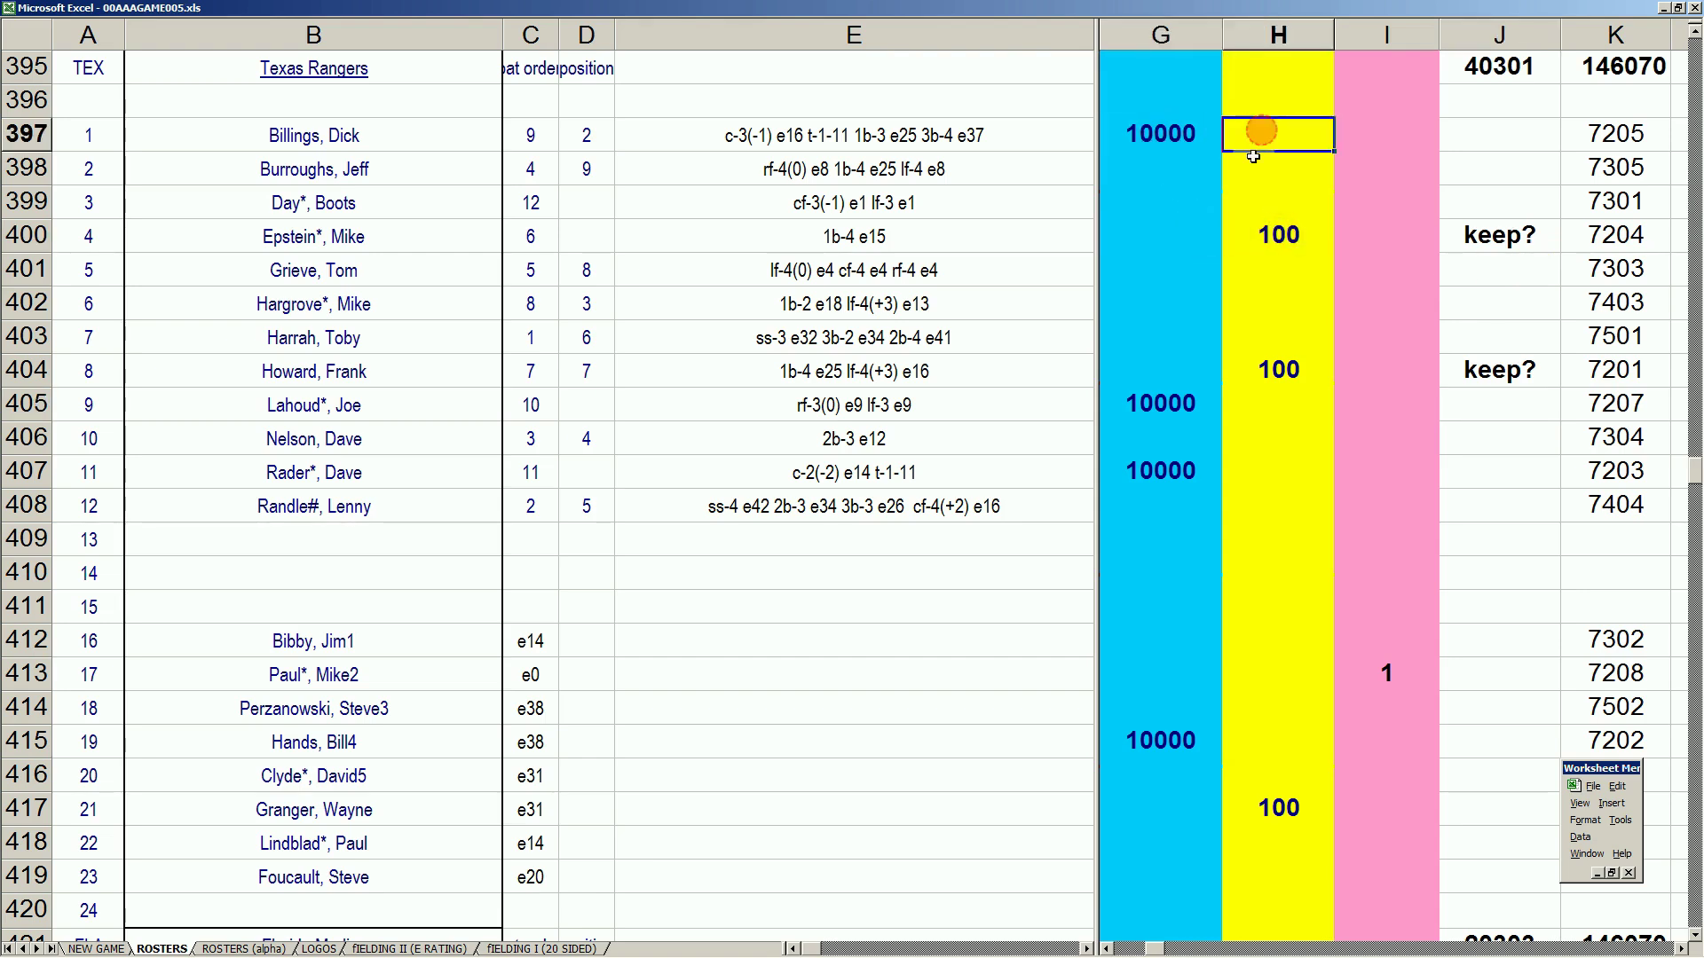
pyautogui.click(1492, 130)
pyautogui.write('wiave')
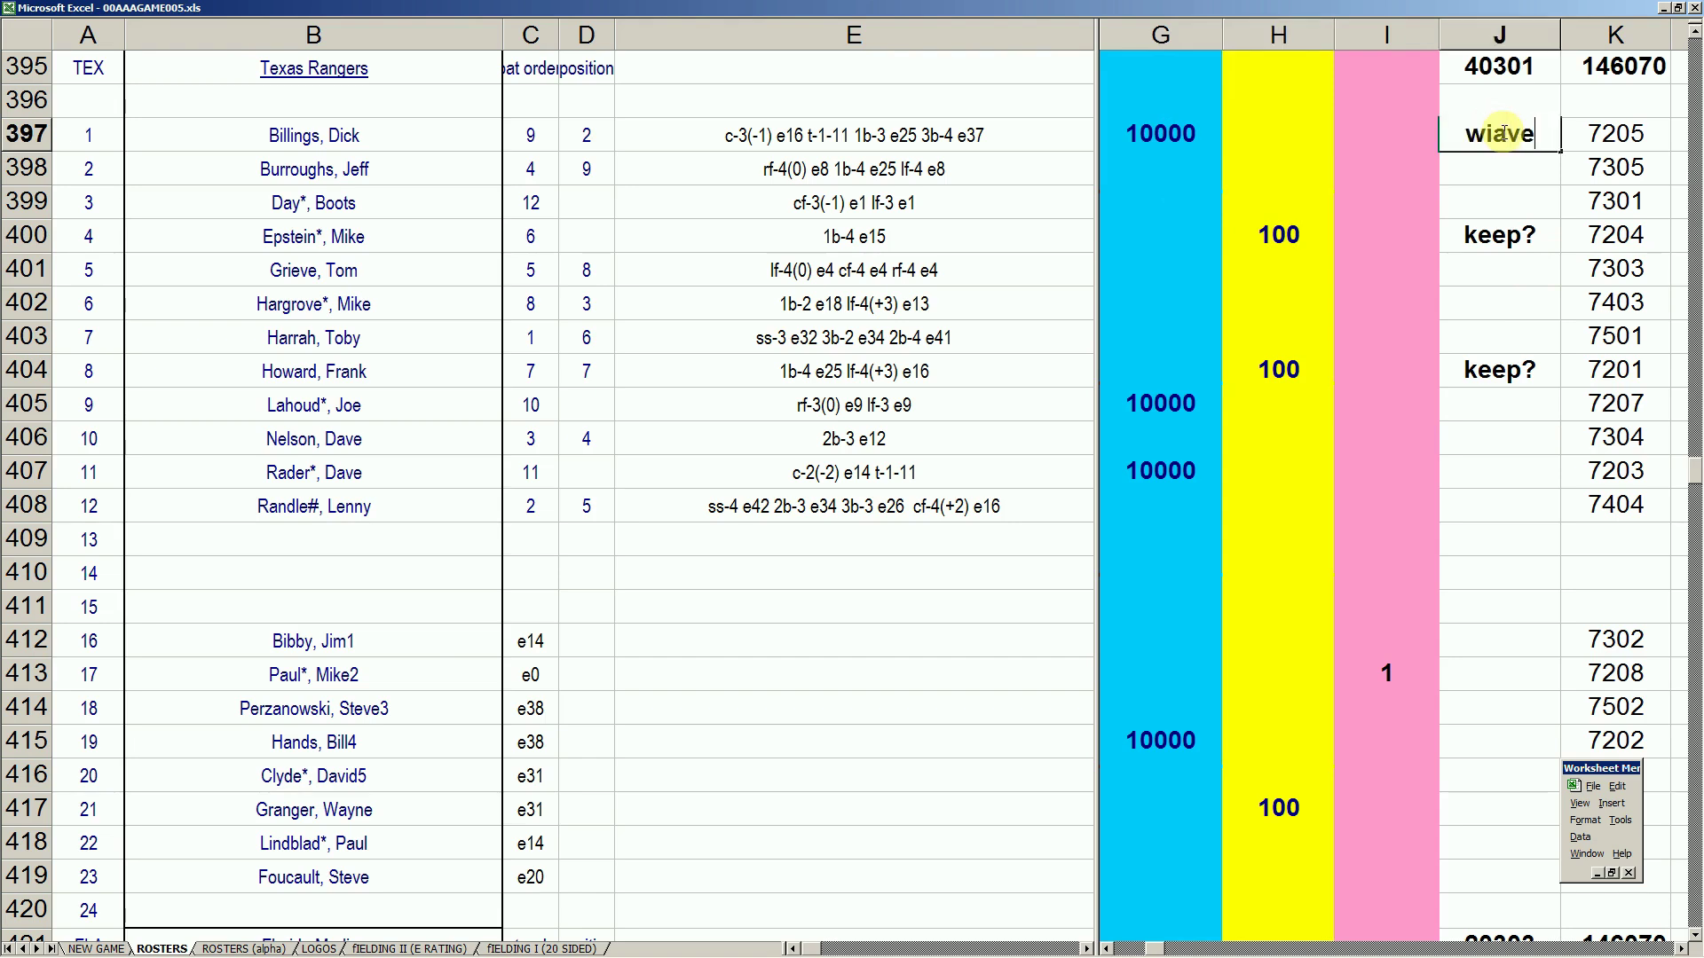
pyautogui.press('BackSpace')
pyautogui.press('BackSpace')
pyautogui.press('BackSpace')
pyautogui.press('BackSpace')
pyautogui.write('aive?')
pyautogui.press('Return')
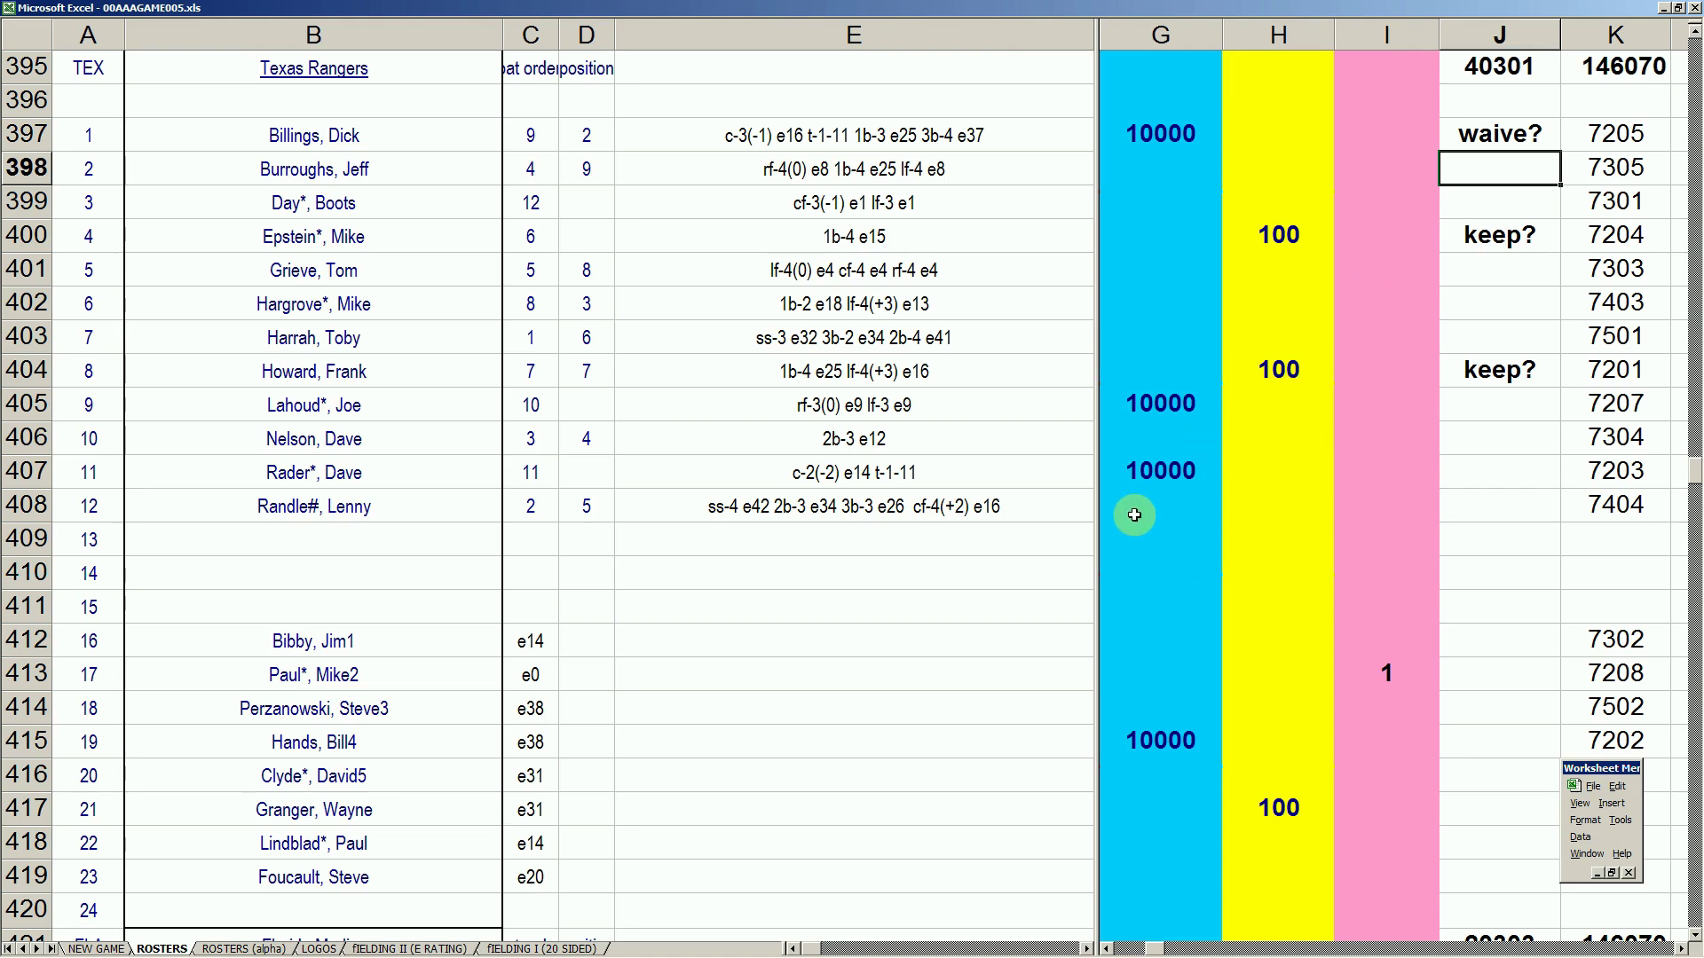
# Step: Set the purple cell G3 in the summary block above the Baltimore Orioles roster to 27
pyautogui.click(1152, 333)
pyautogui.press('pageup')
pyautogui.press('pageup')
pyautogui.press('pageup')
pyautogui.press('pageup')
pyautogui.press('pageup')
pyautogui.press('pageup')
pyautogui.press('pageup')
pyautogui.press('pageup')
pyautogui.press('pageup')
pyautogui.press('pageup')
pyautogui.press('pageup')
pyautogui.press('pageup')
pyautogui.press('pageup')
pyautogui.press('pageup')
pyautogui.press('pageup')
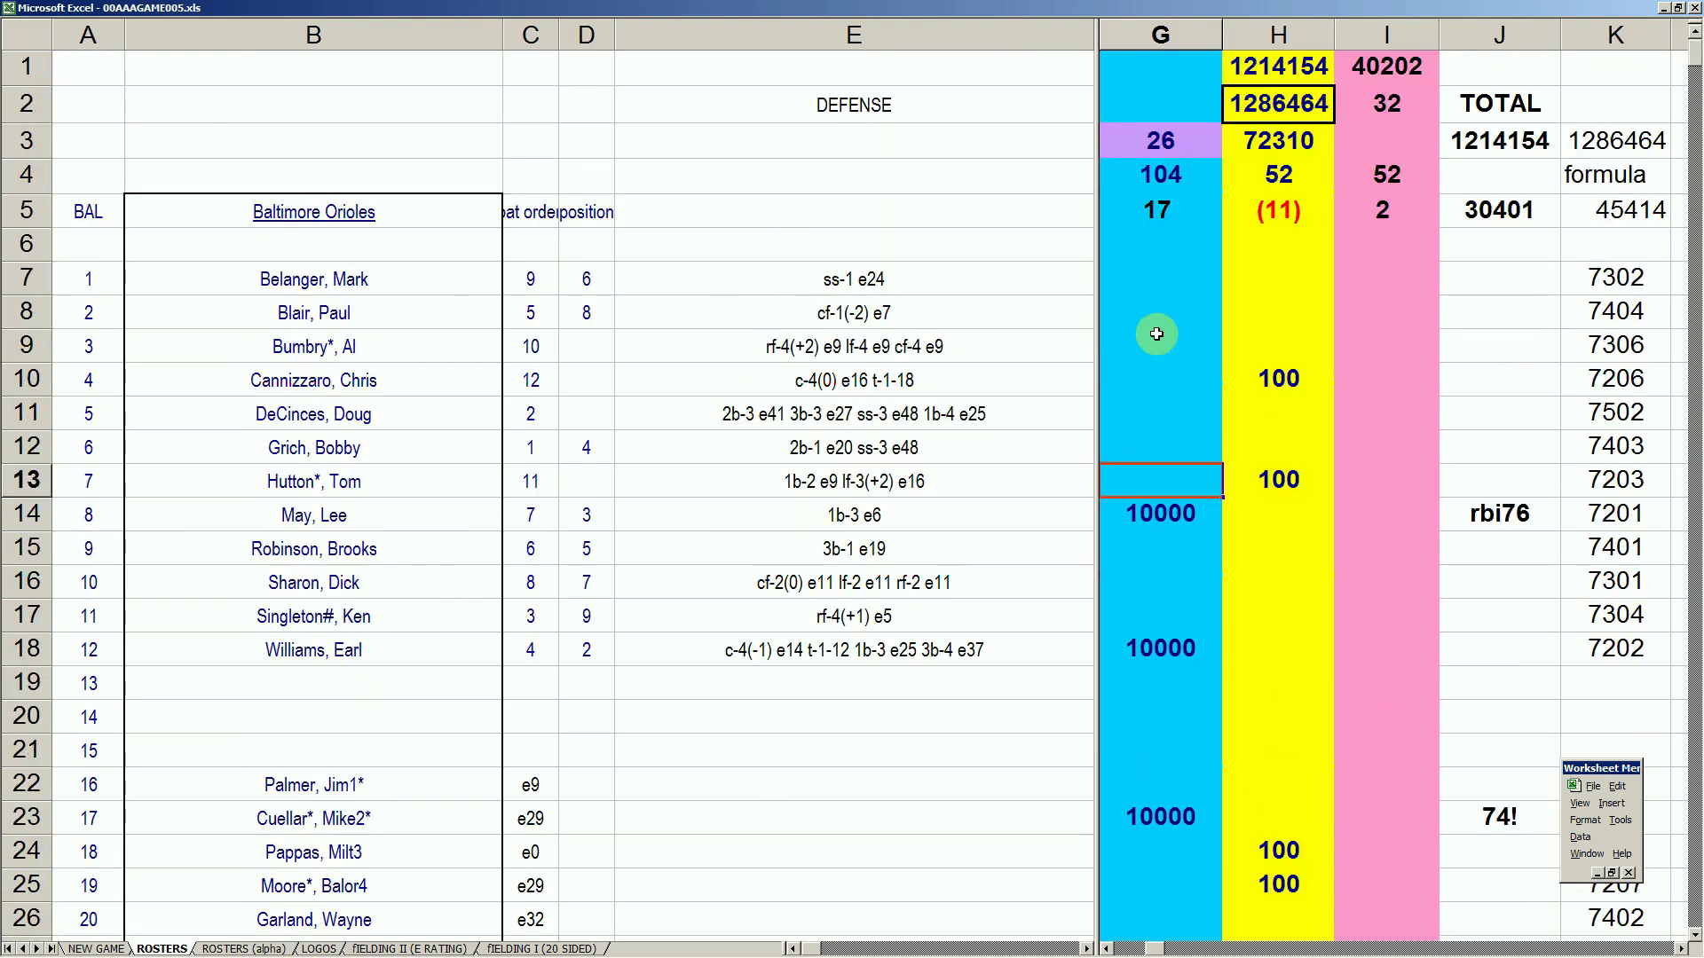
pyautogui.click(1158, 138)
pyautogui.write('27')
pyautogui.press('Return')
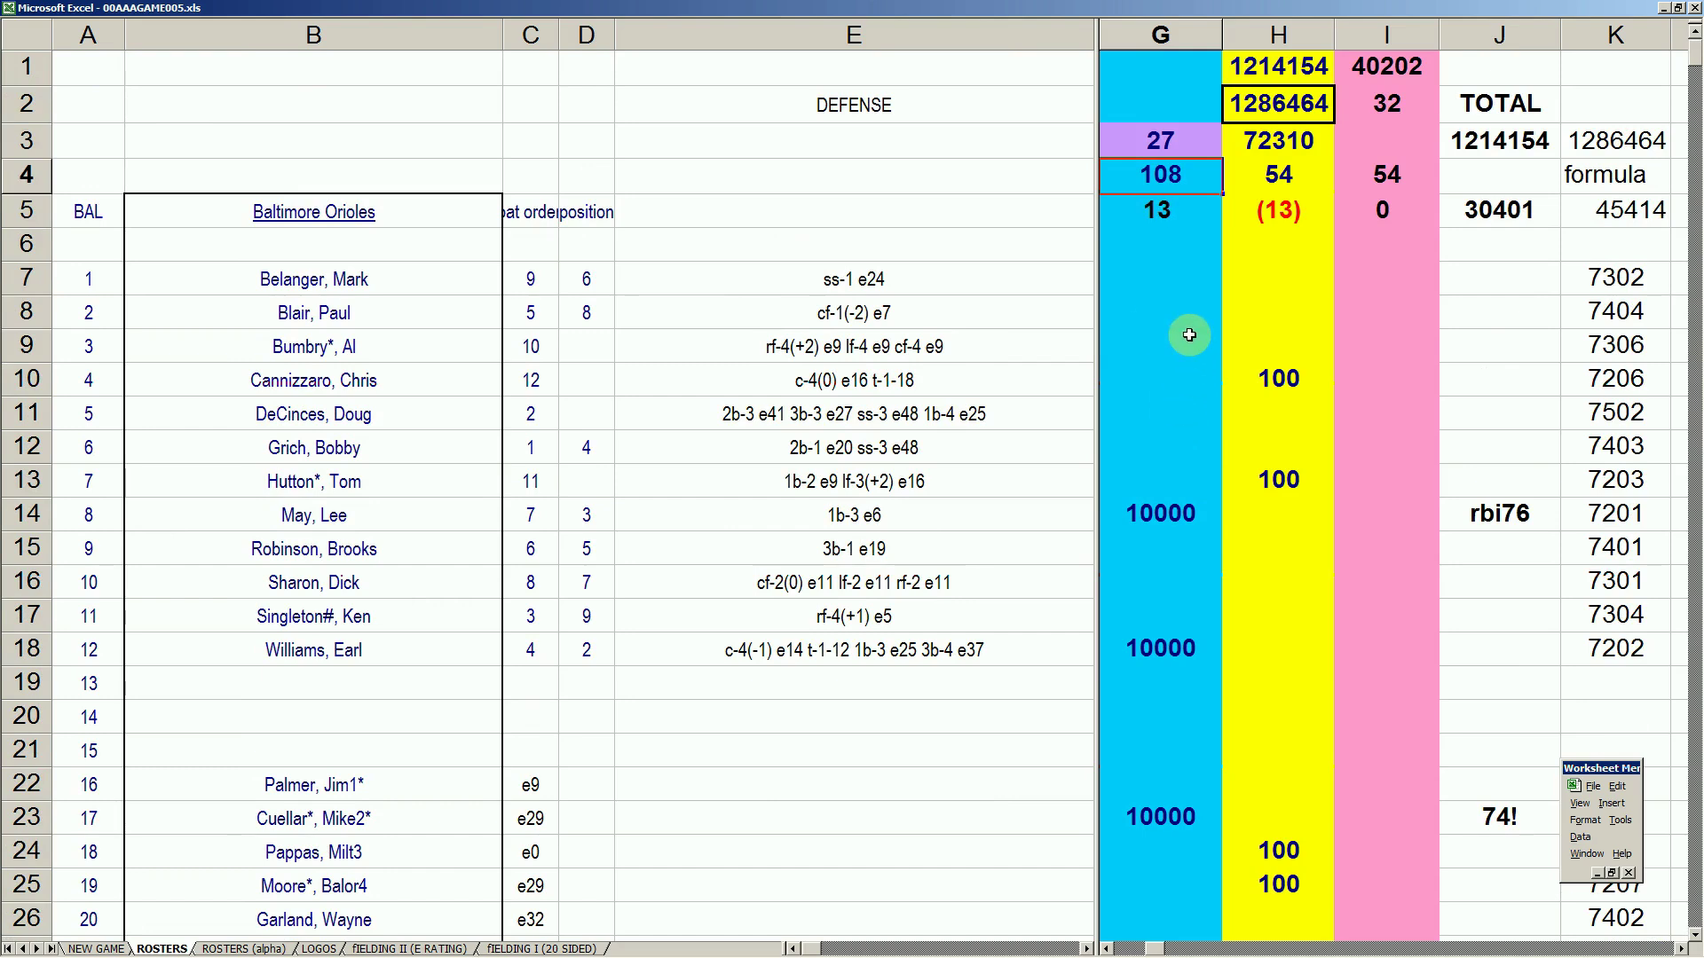
# Step: Examine the summary figures above the Baltimore Orioles roster, including cells I5, J3 and G5
pyautogui.click(1415, 206)
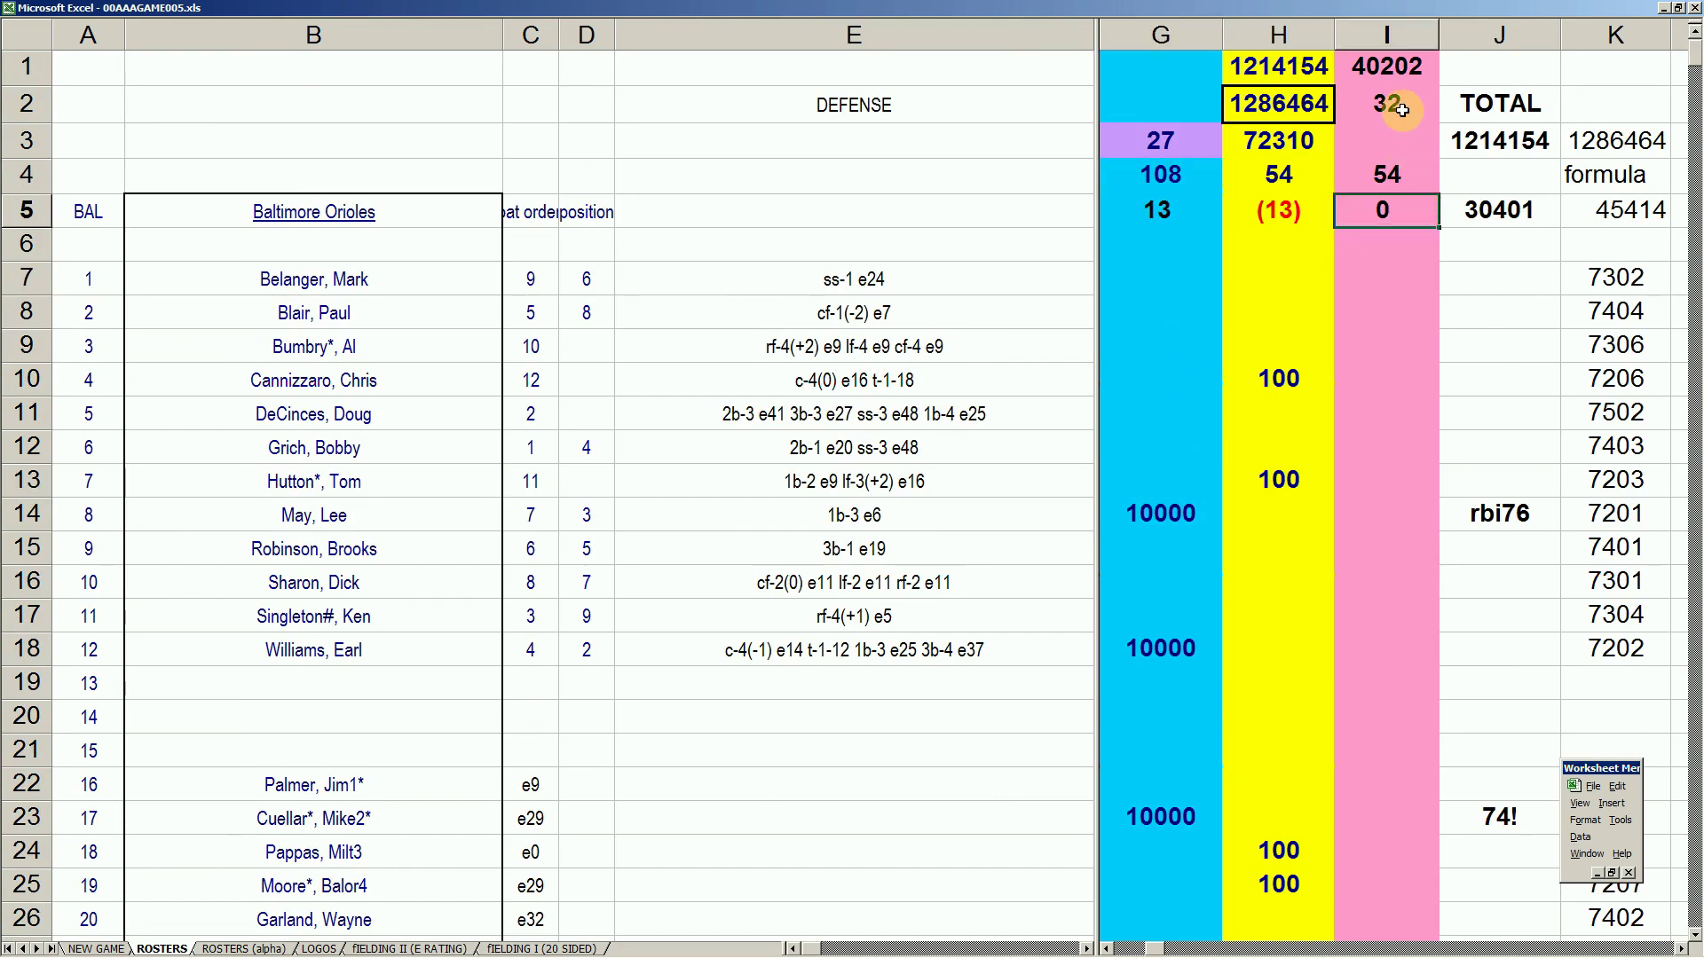
pyautogui.click(1535, 147)
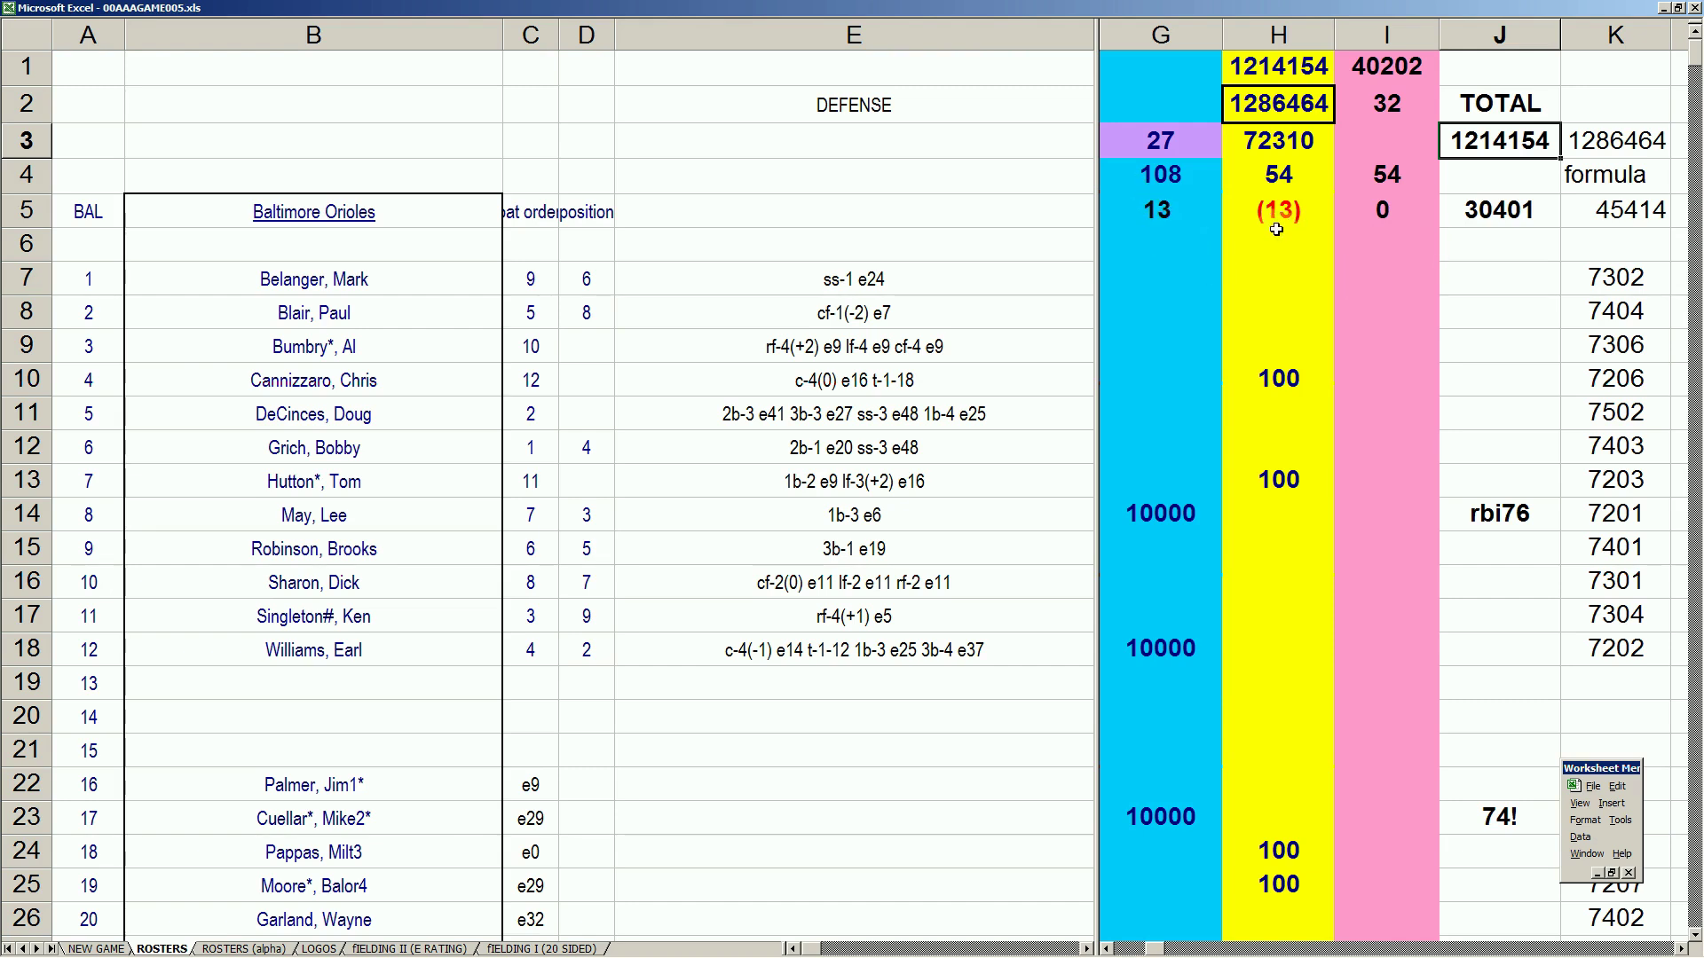
pyautogui.click(1153, 210)
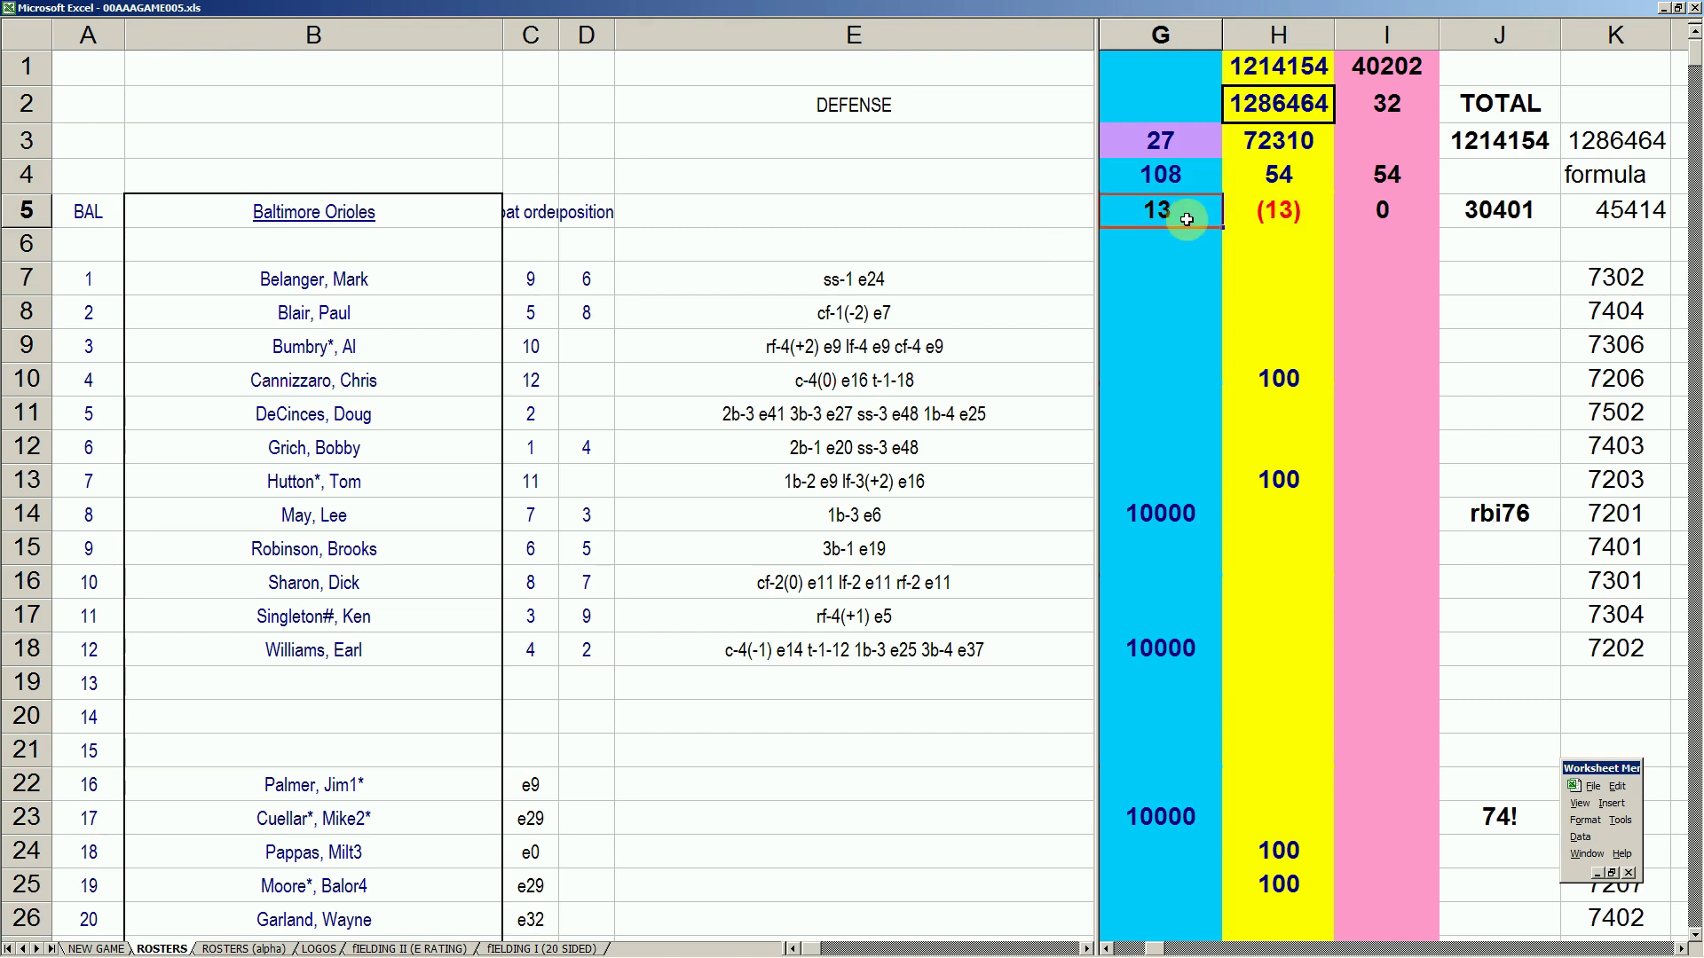
pyautogui.click(1278, 268)
pyautogui.click(1183, 214)
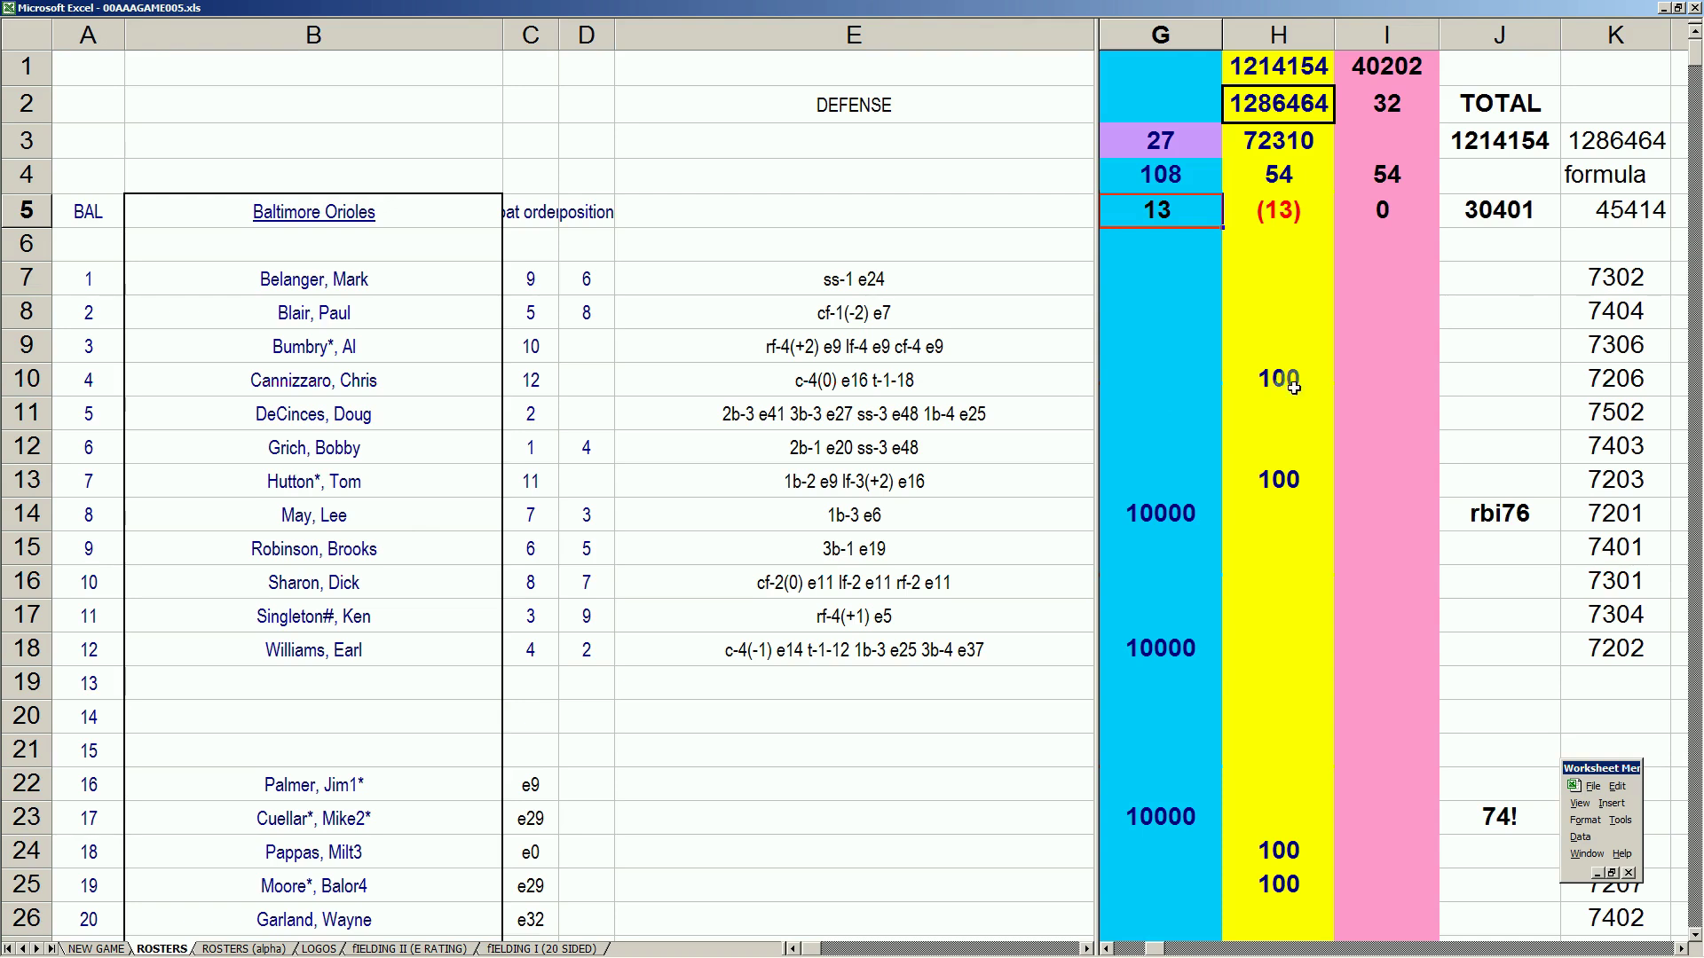
pyautogui.click(1185, 279)
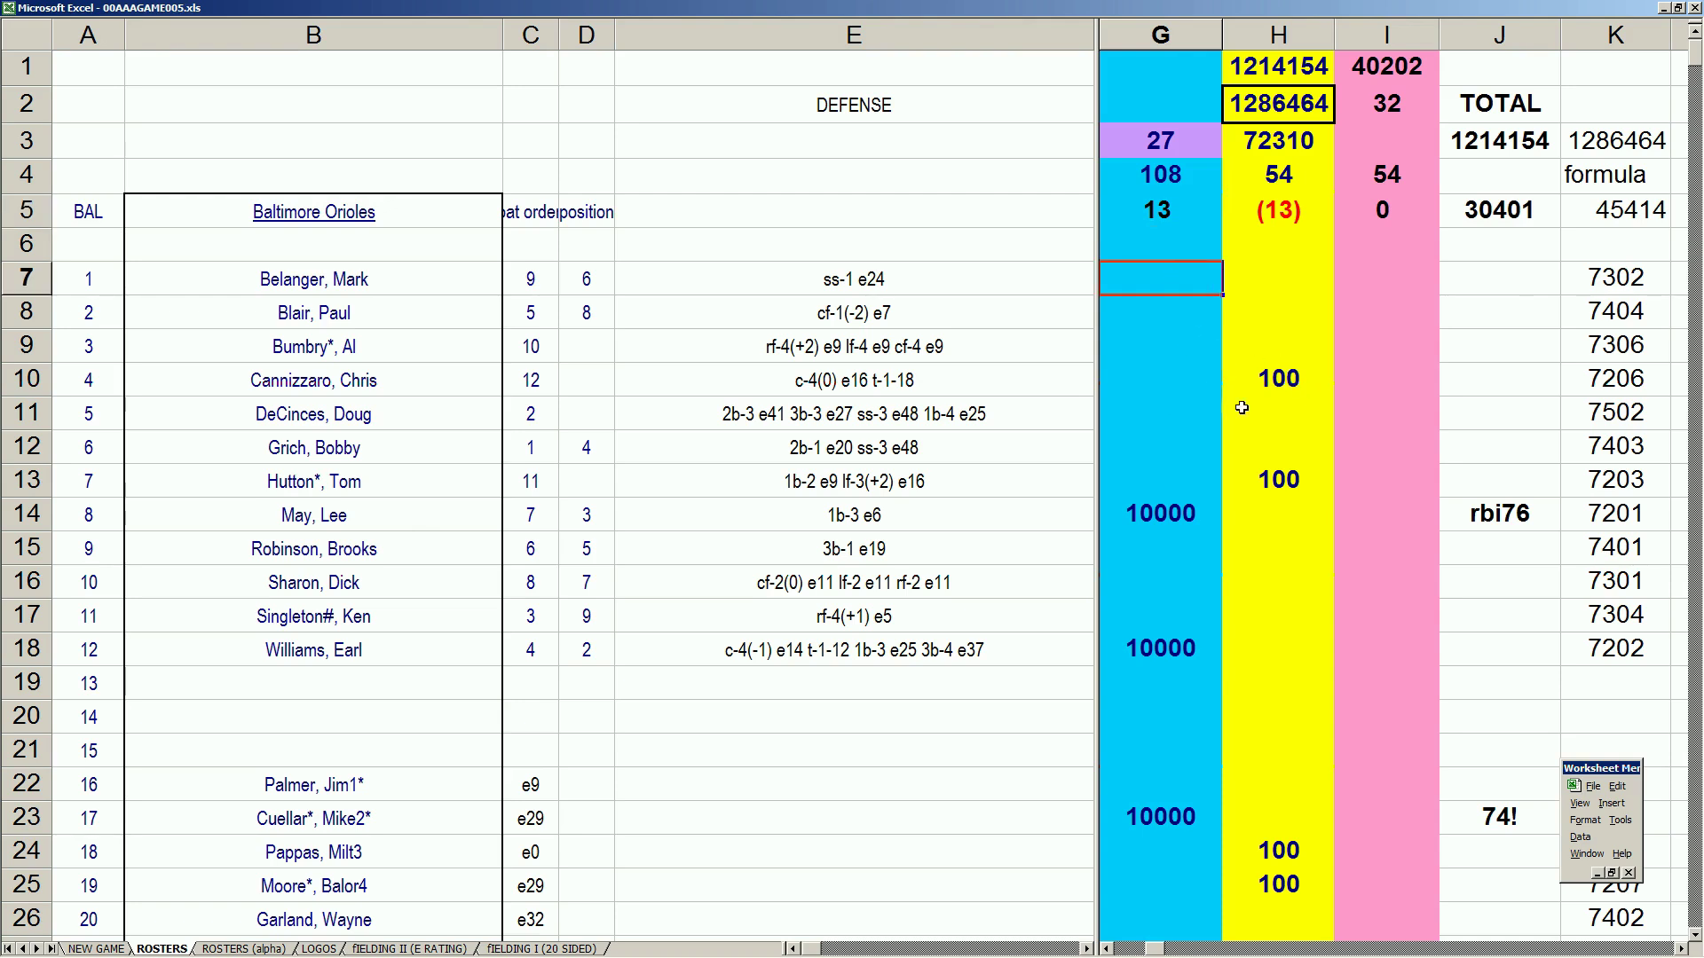
pyautogui.click(1205, 373)
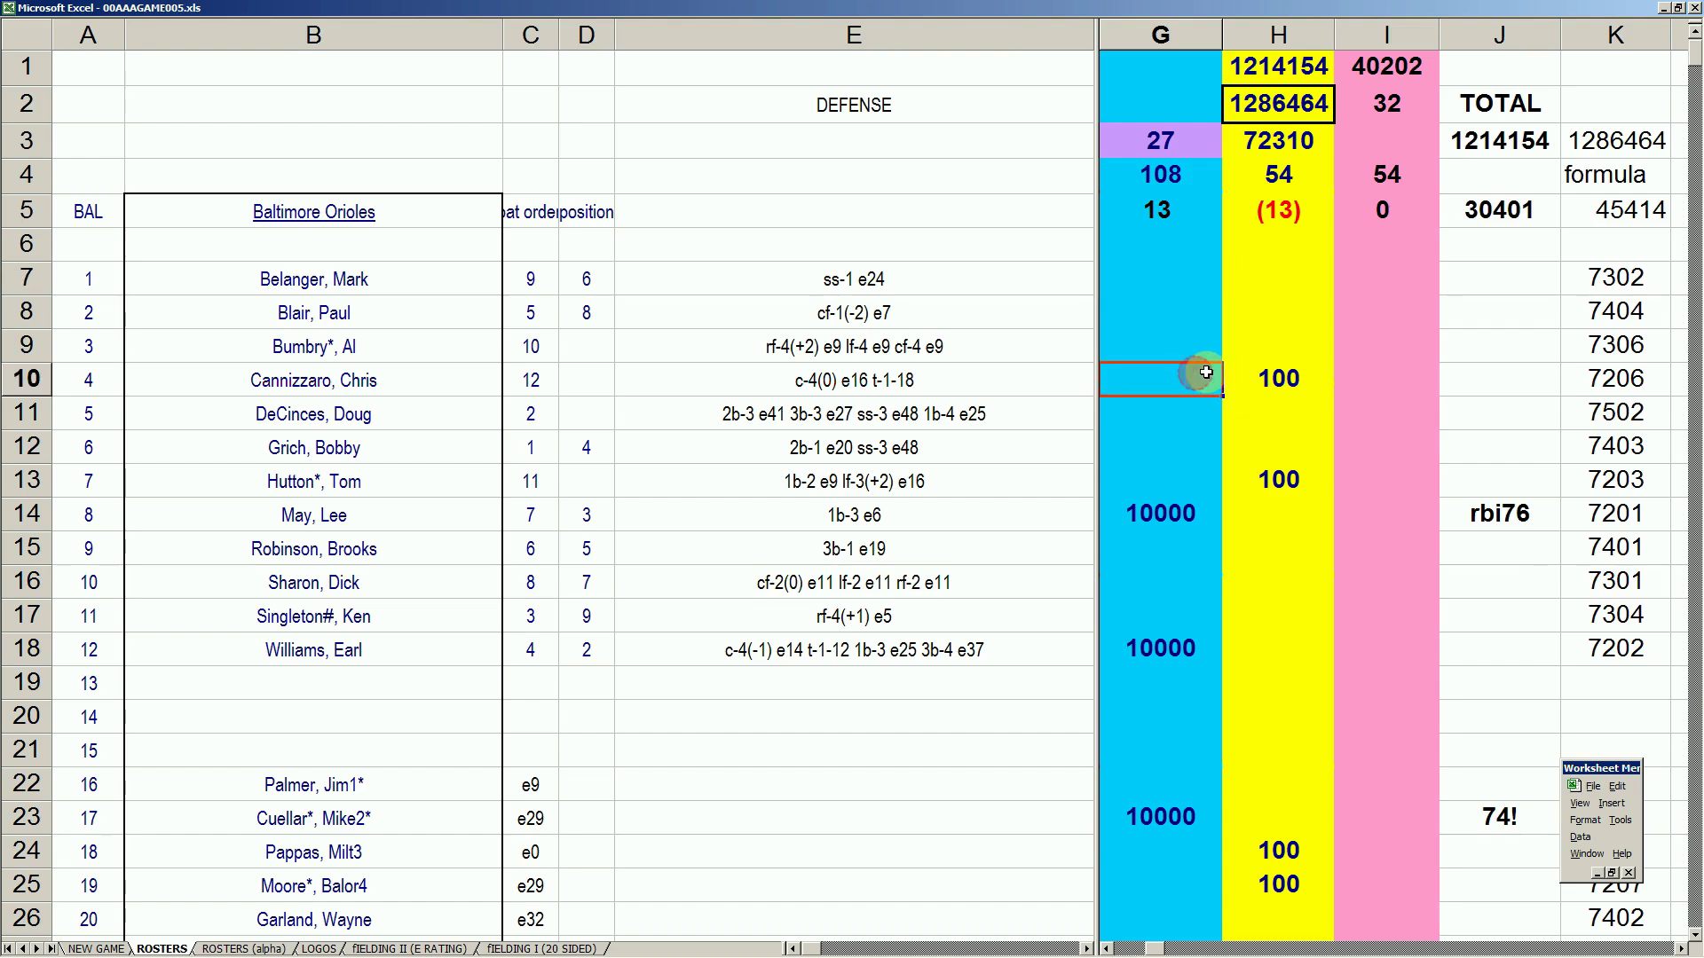